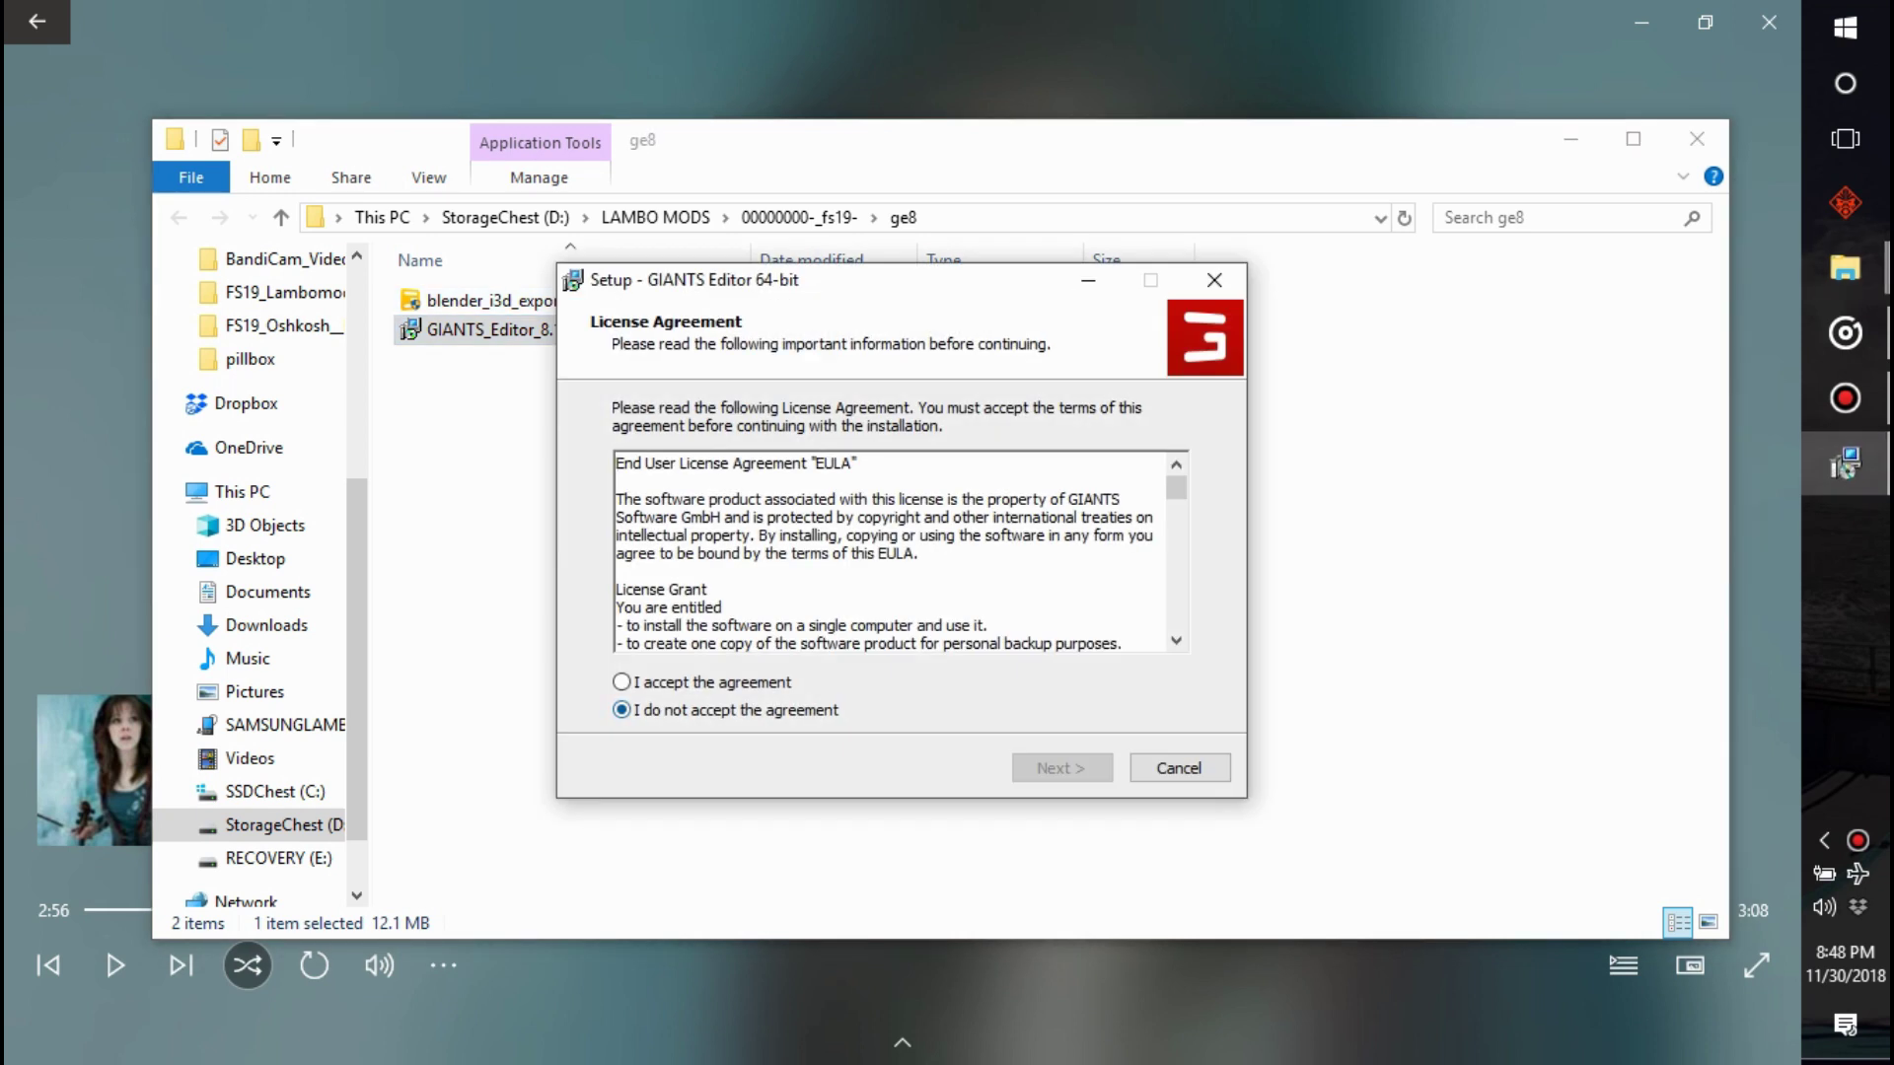
- Look through the GIANTS Editor license agreement, accept it and continue to the destination selection
{"action": "scroll", "coordinate": [888, 552], "scroll_direction": "down", "scroll_amount": 20}
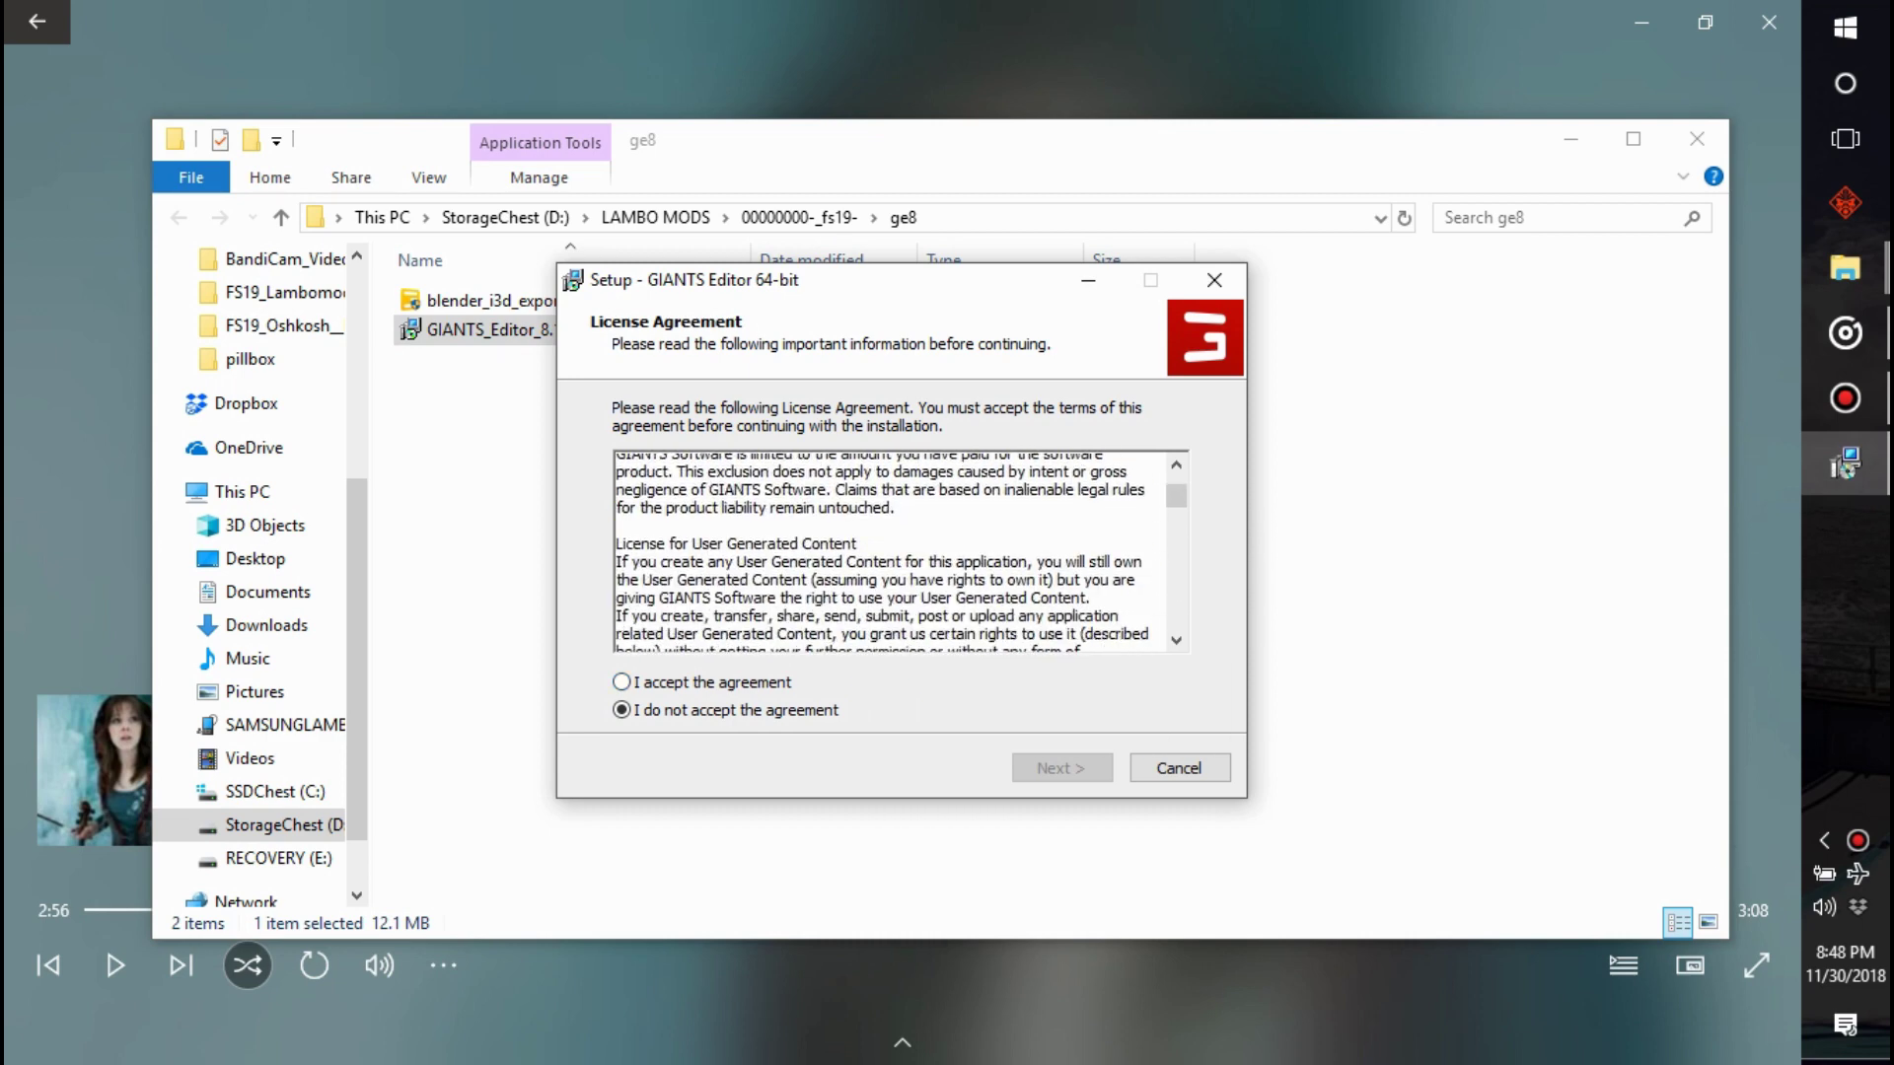
{"action": "scroll", "coordinate": [888, 553], "scroll_direction": "down", "scroll_amount": 20}
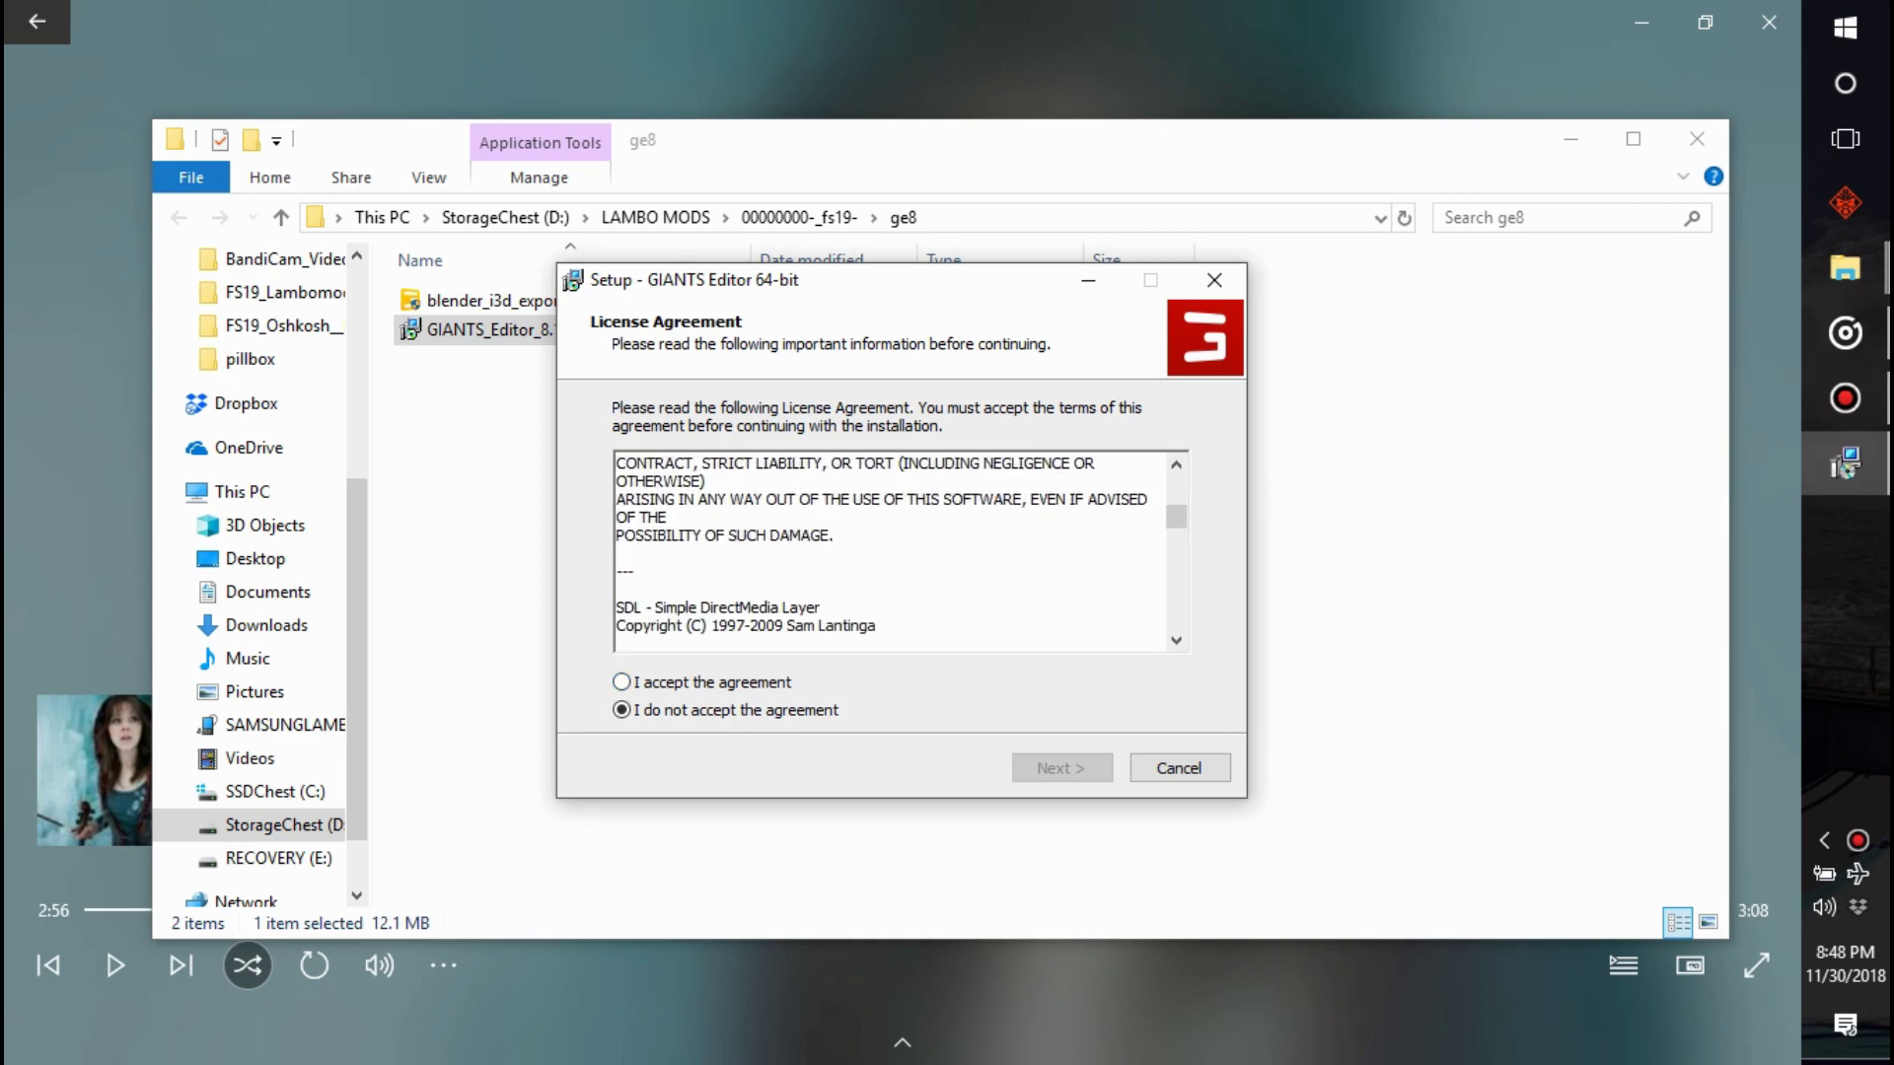
{"action": "left_click", "coordinate": [622, 681]}
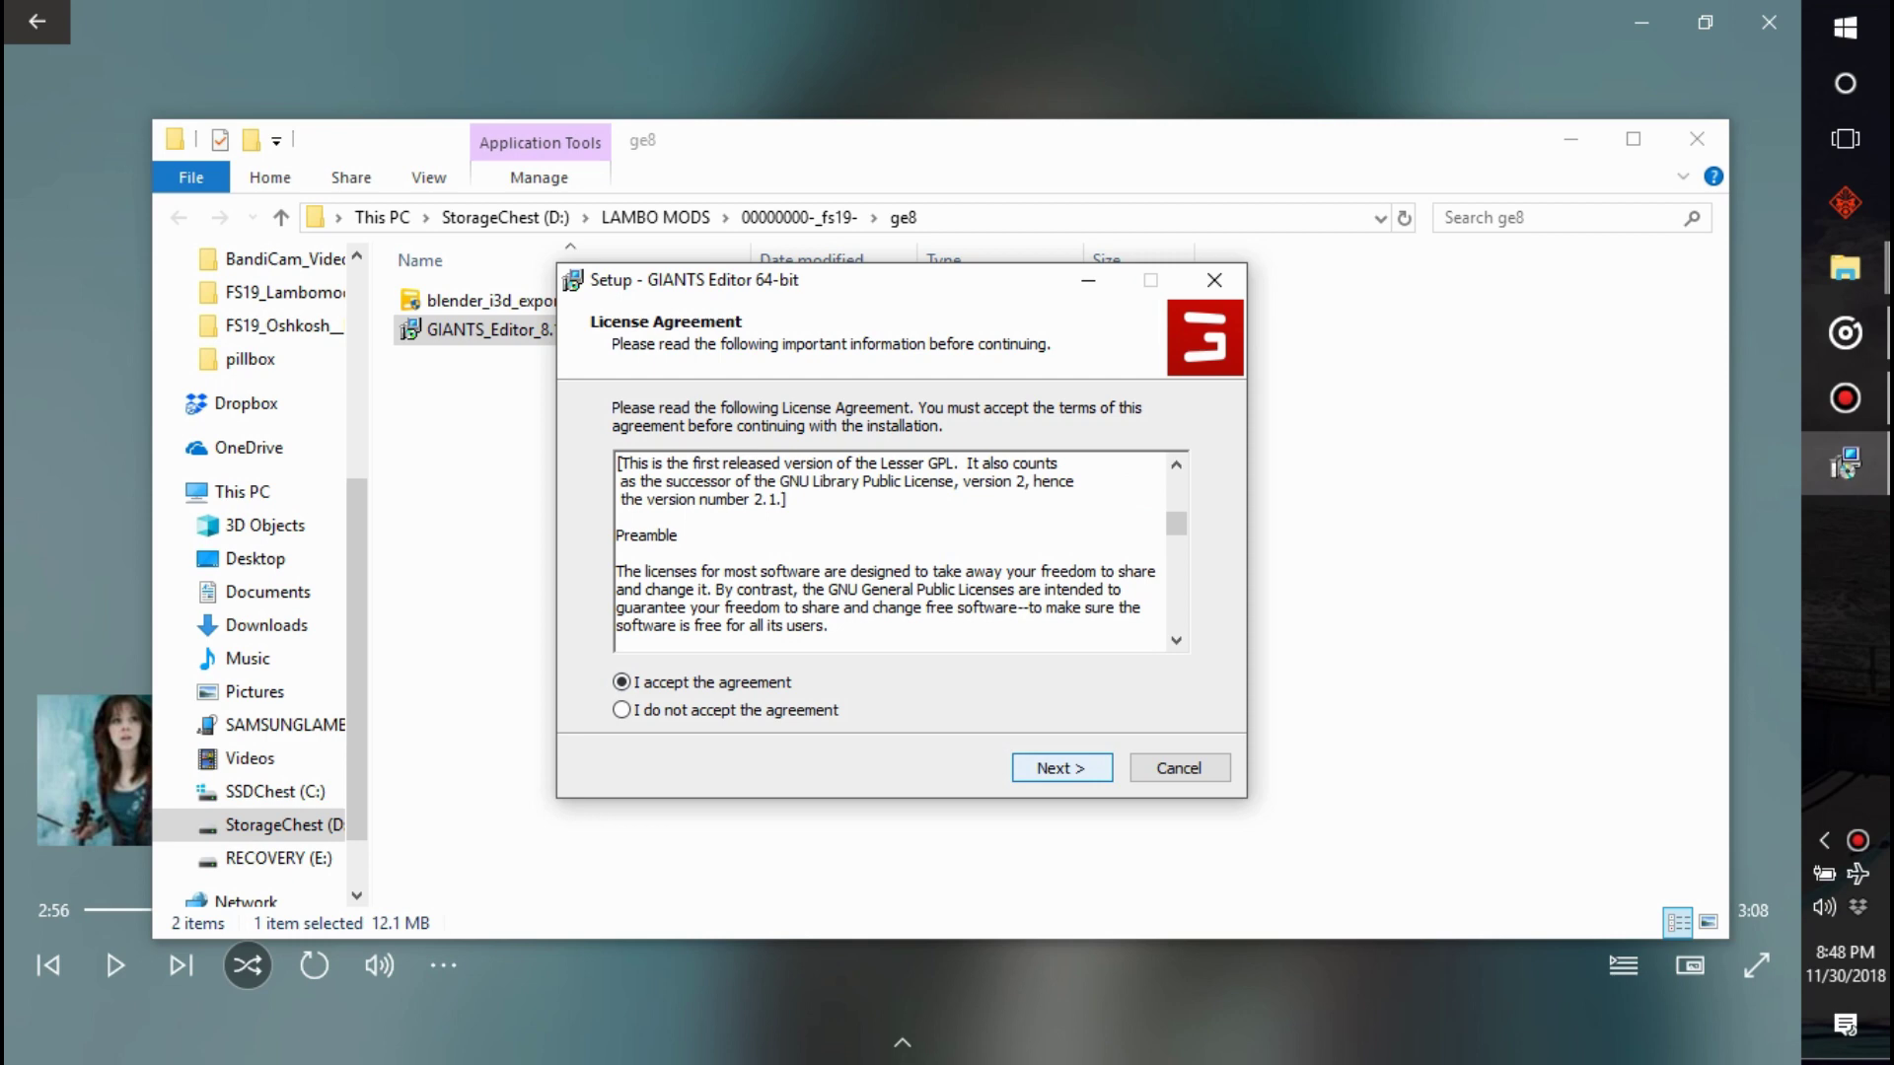
{"action": "left_click", "coordinate": [1062, 767]}
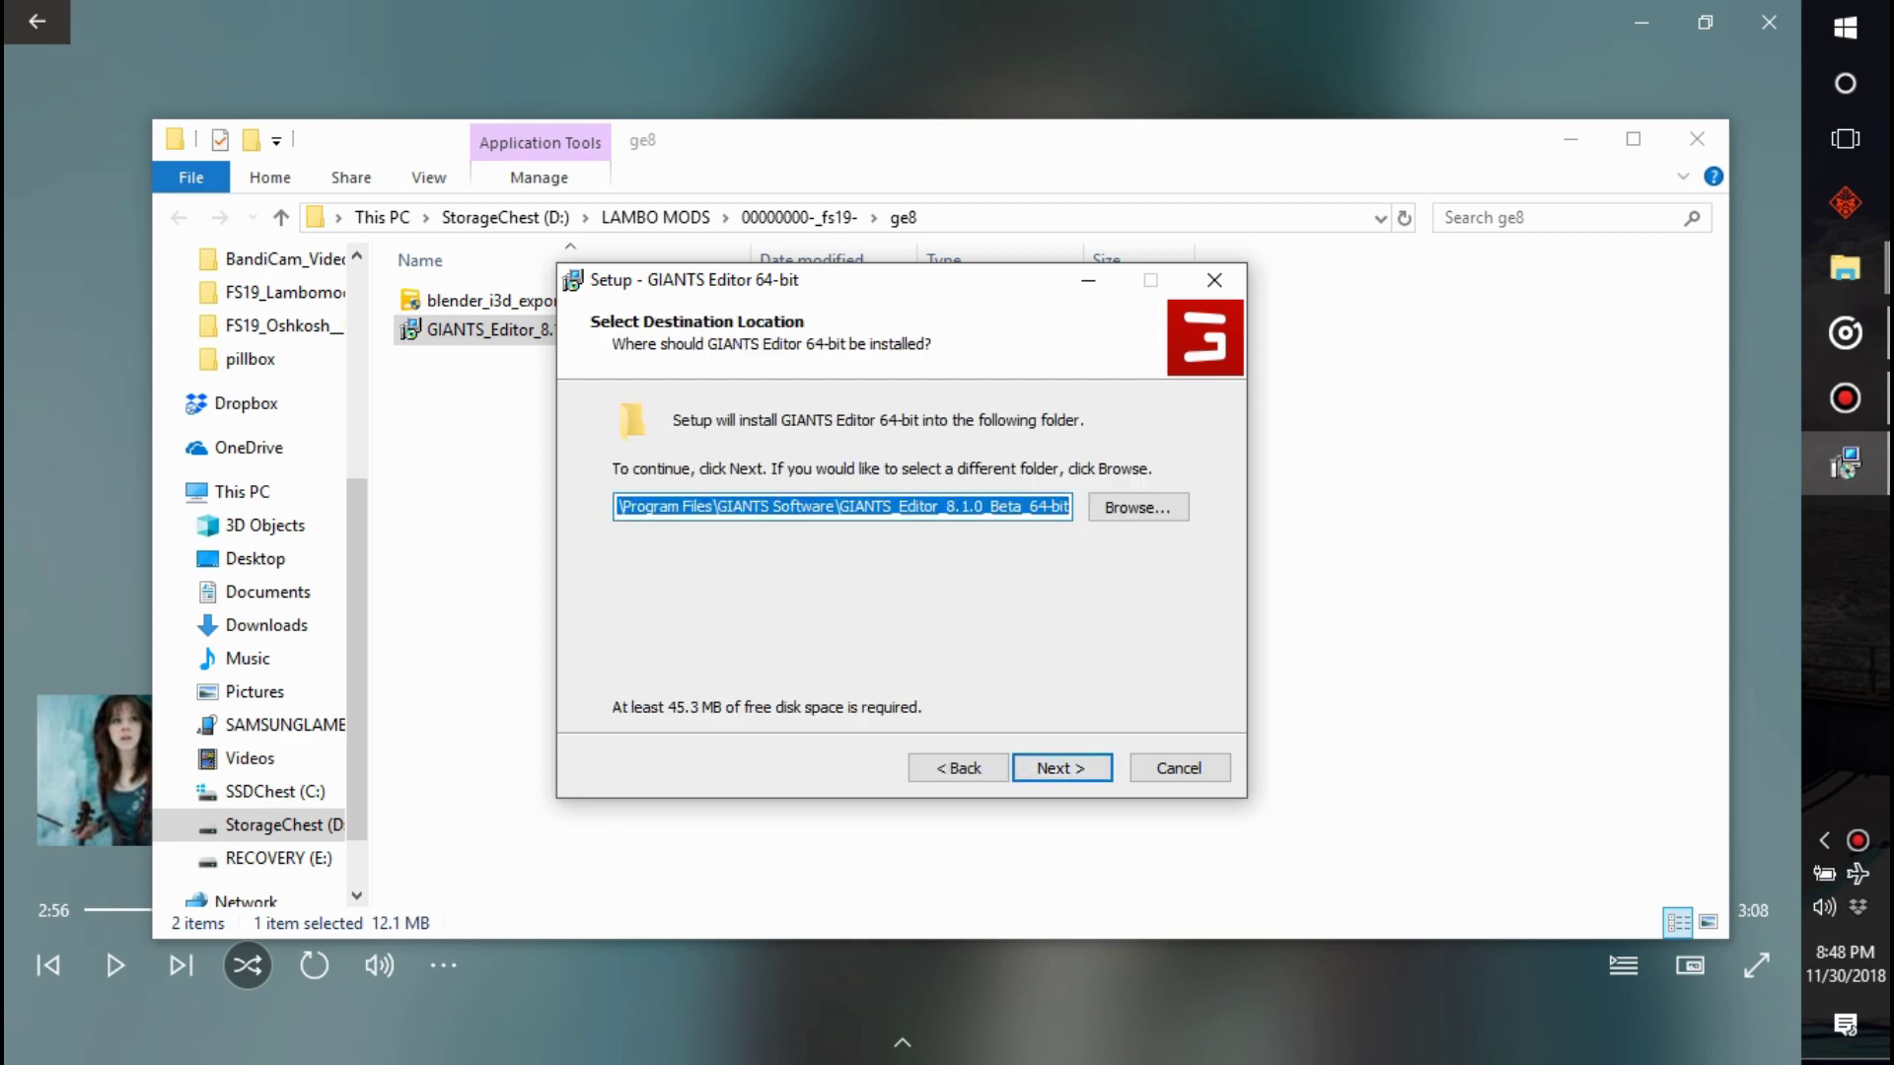
- Set the installation folder to D:\Software\GIANTS_Editor_8.1.0_Beta_64-bit and continue the setup
{"action": "left_click", "coordinate": [1138, 507]}
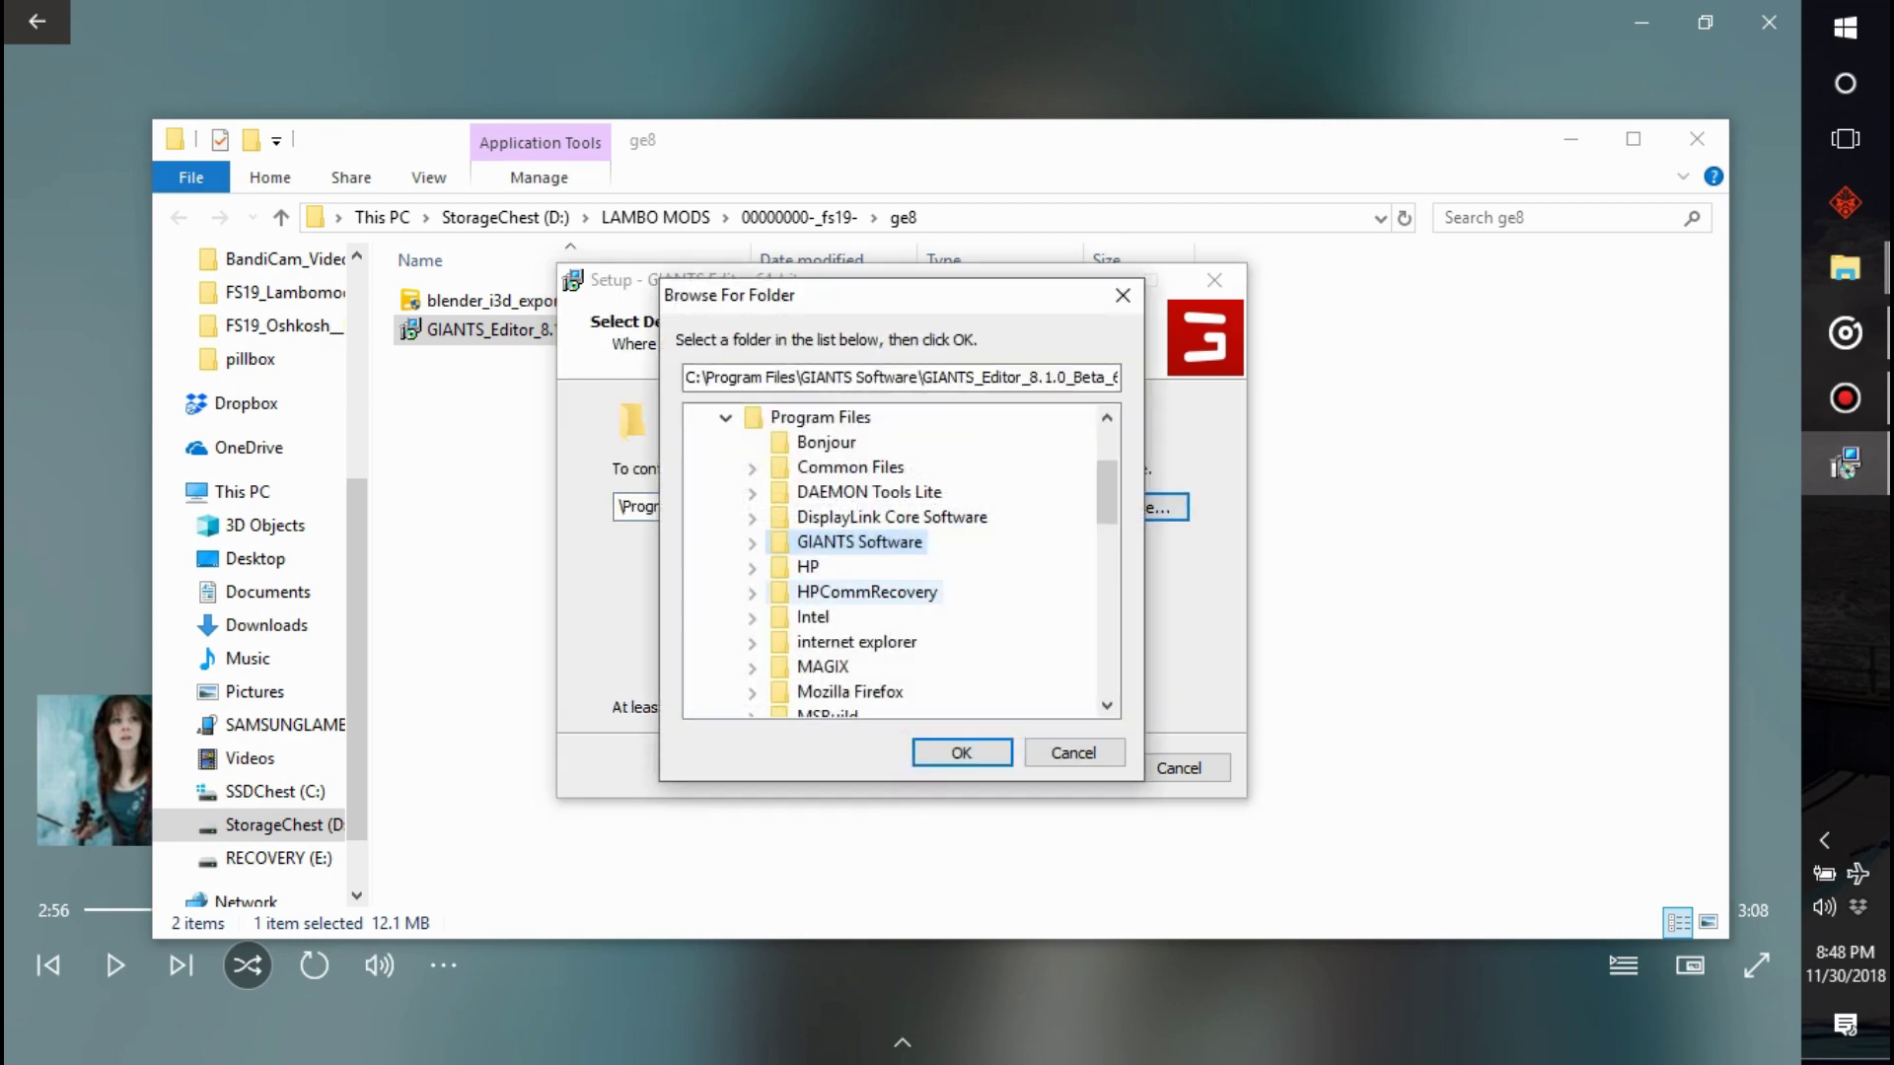
{"action": "left_click", "coordinate": [727, 419]}
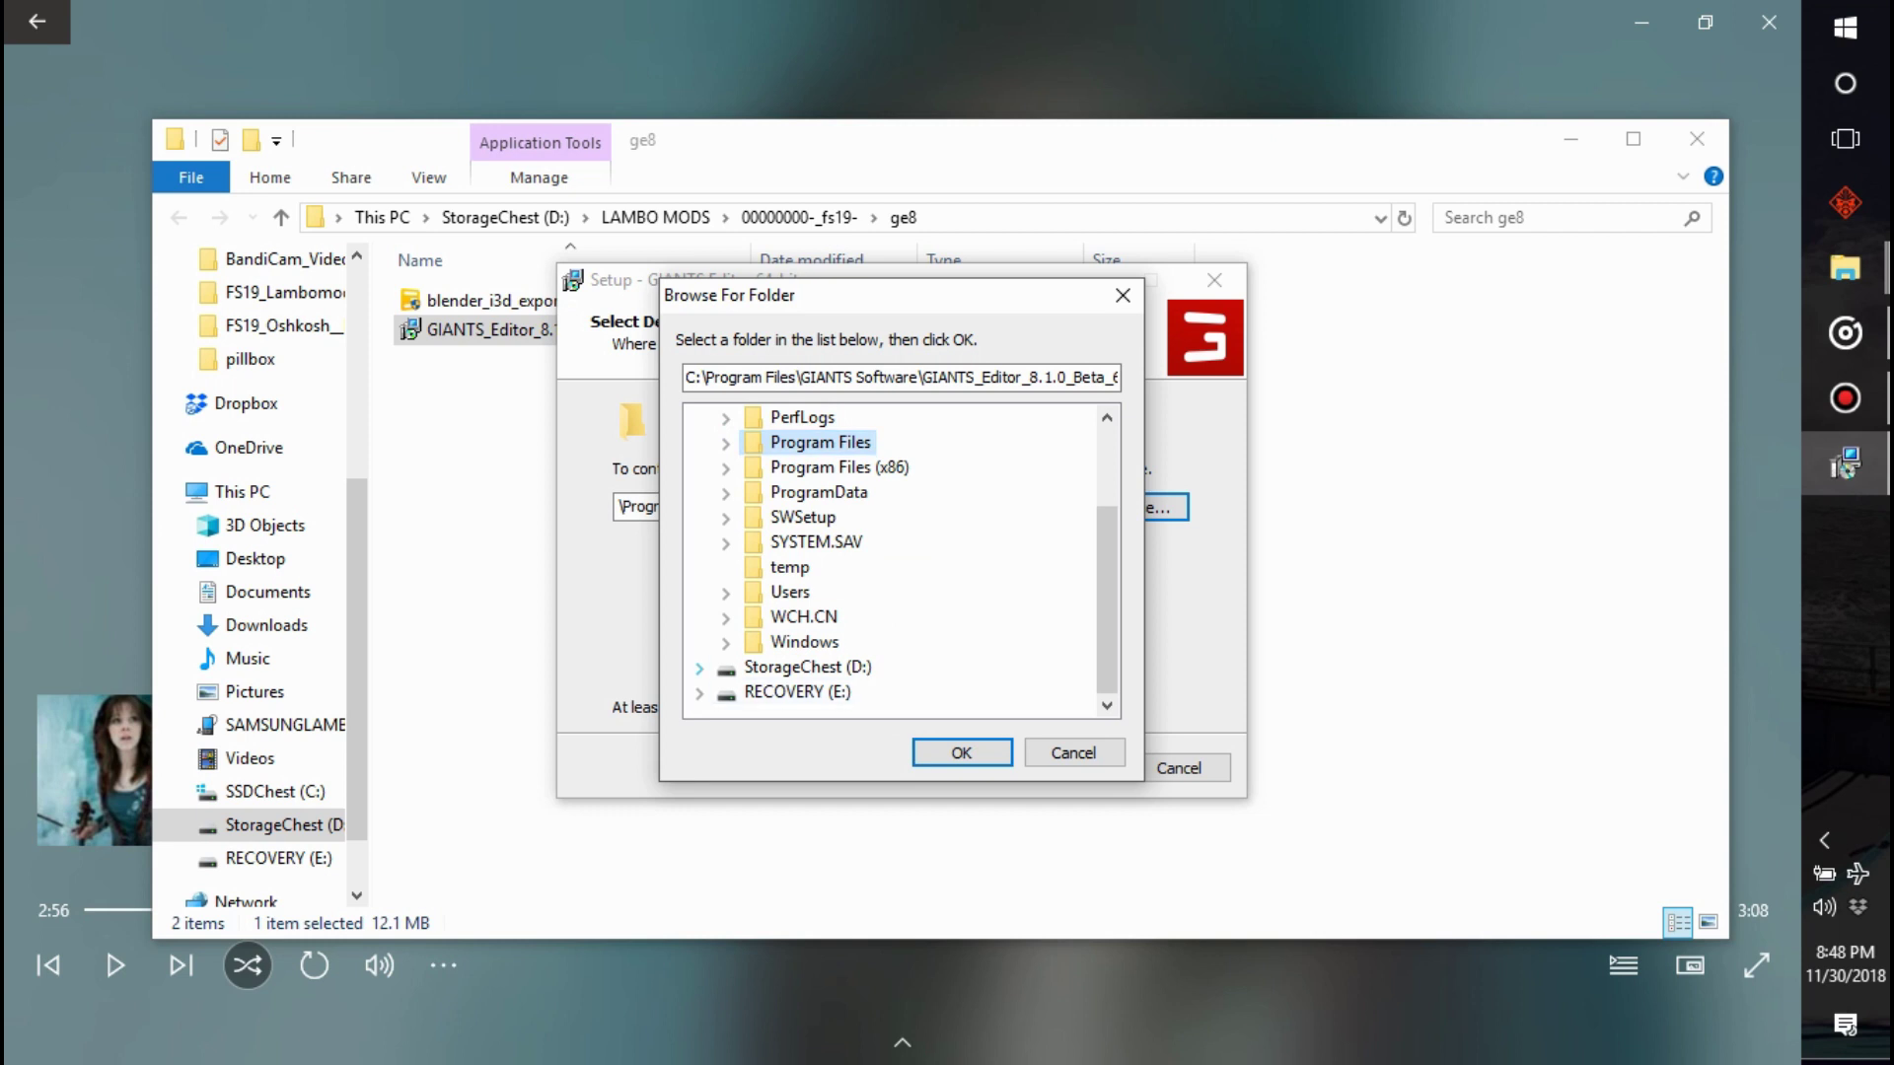
{"action": "left_click", "coordinate": [700, 667]}
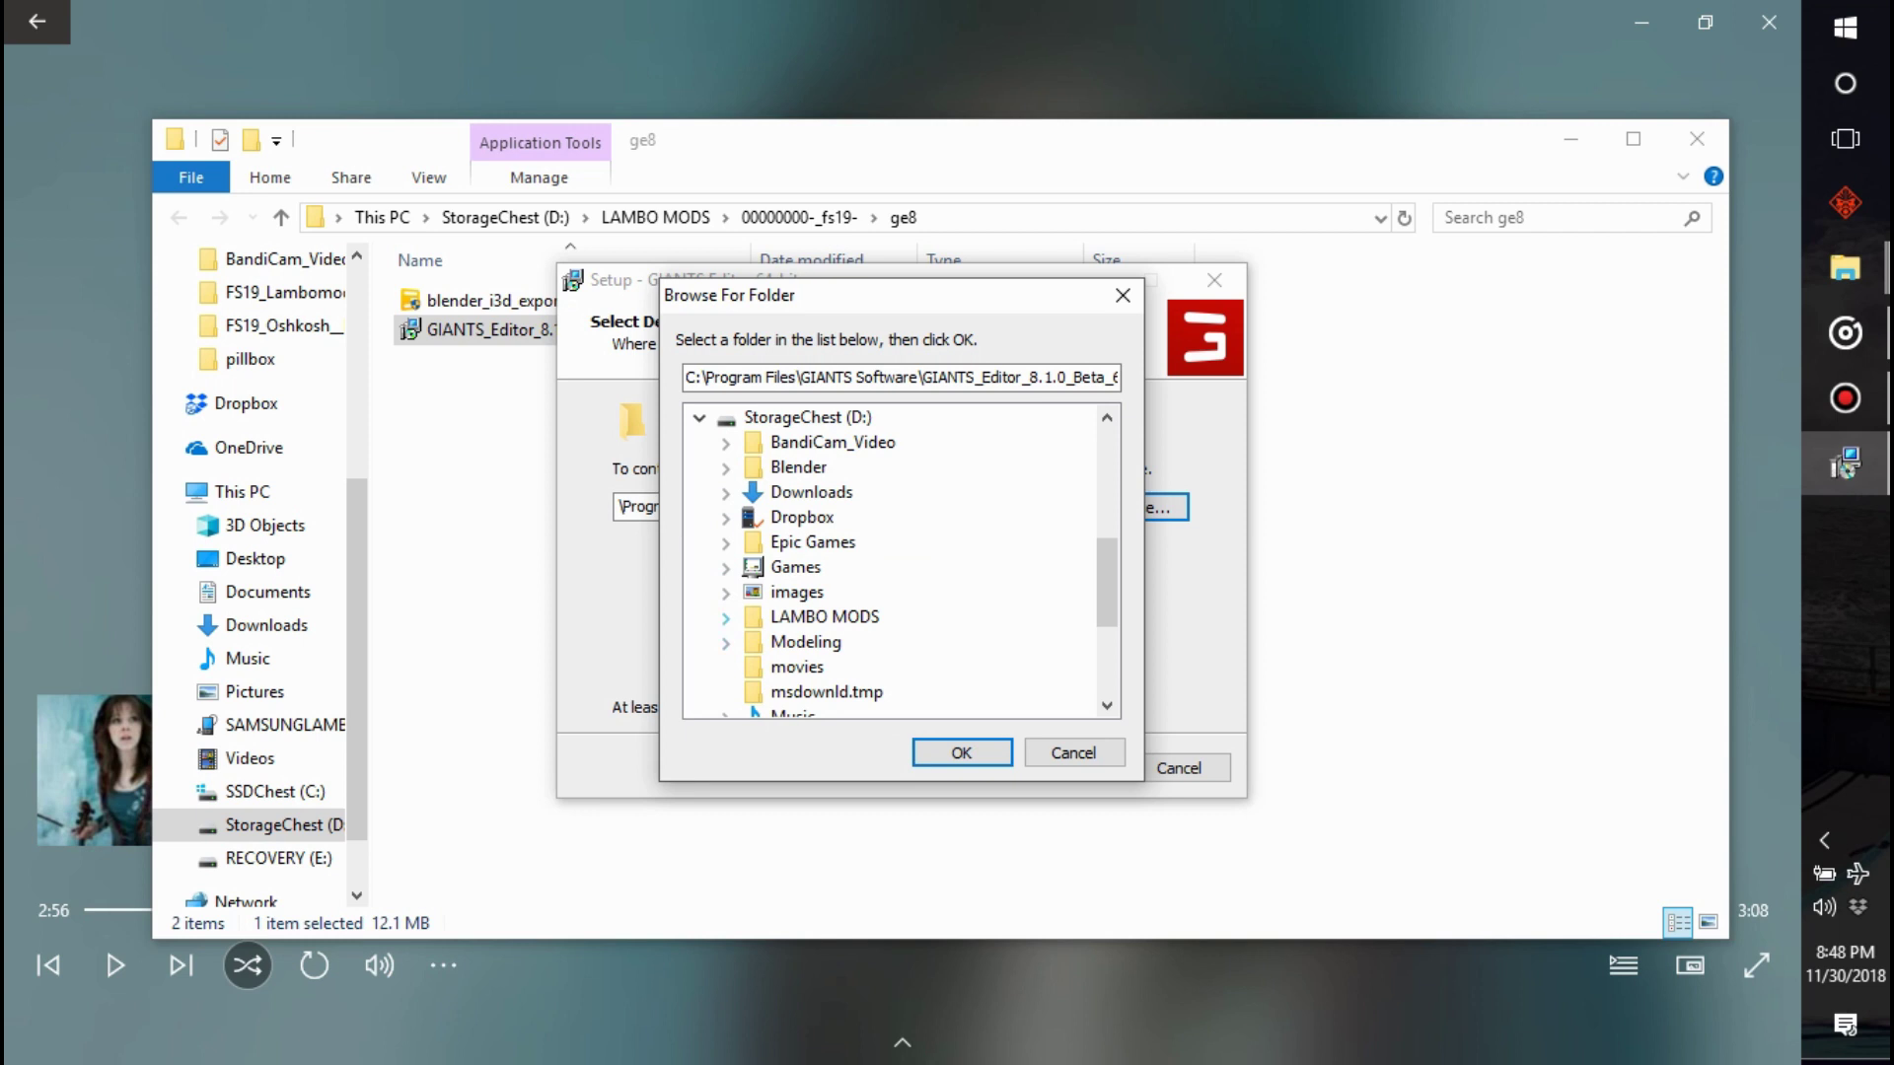
{"action": "scroll", "coordinate": [809, 553], "scroll_direction": "down", "scroll_amount": 3}
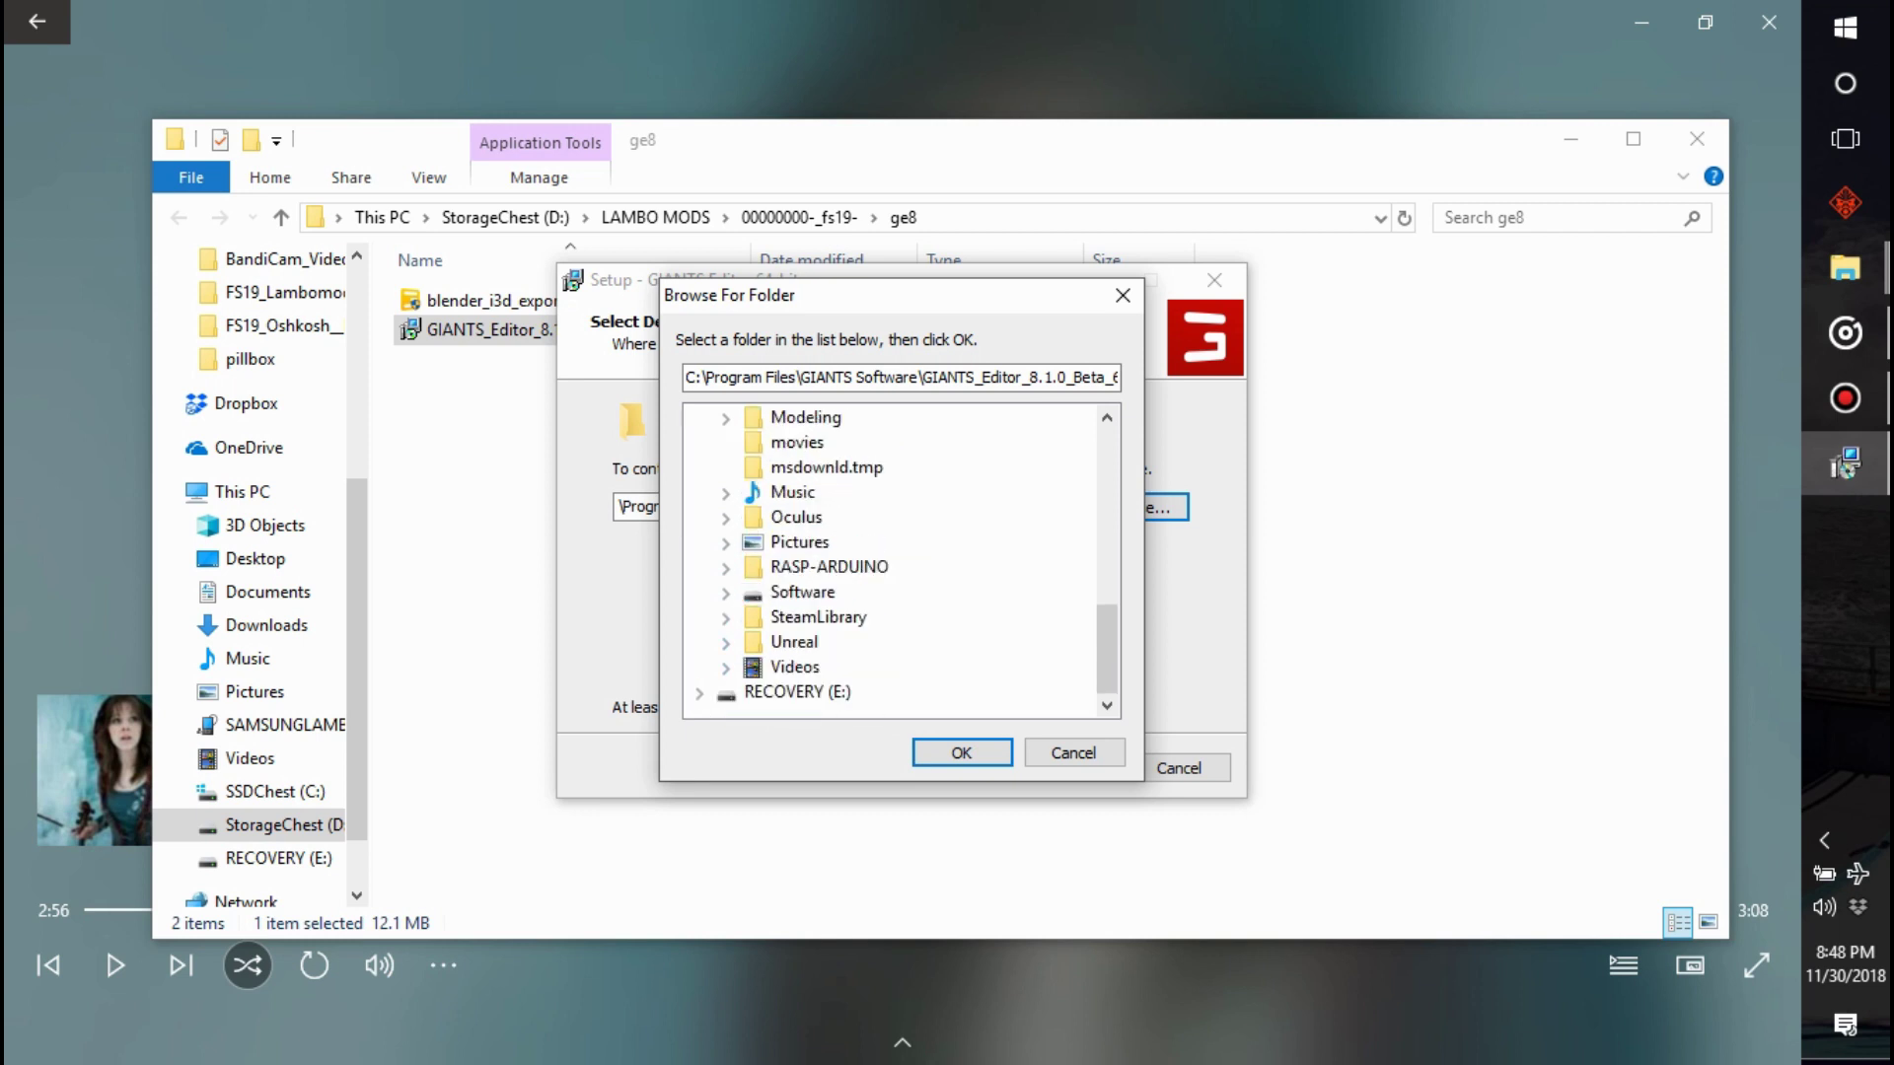
{"action": "double_click", "coordinate": [801, 592]}
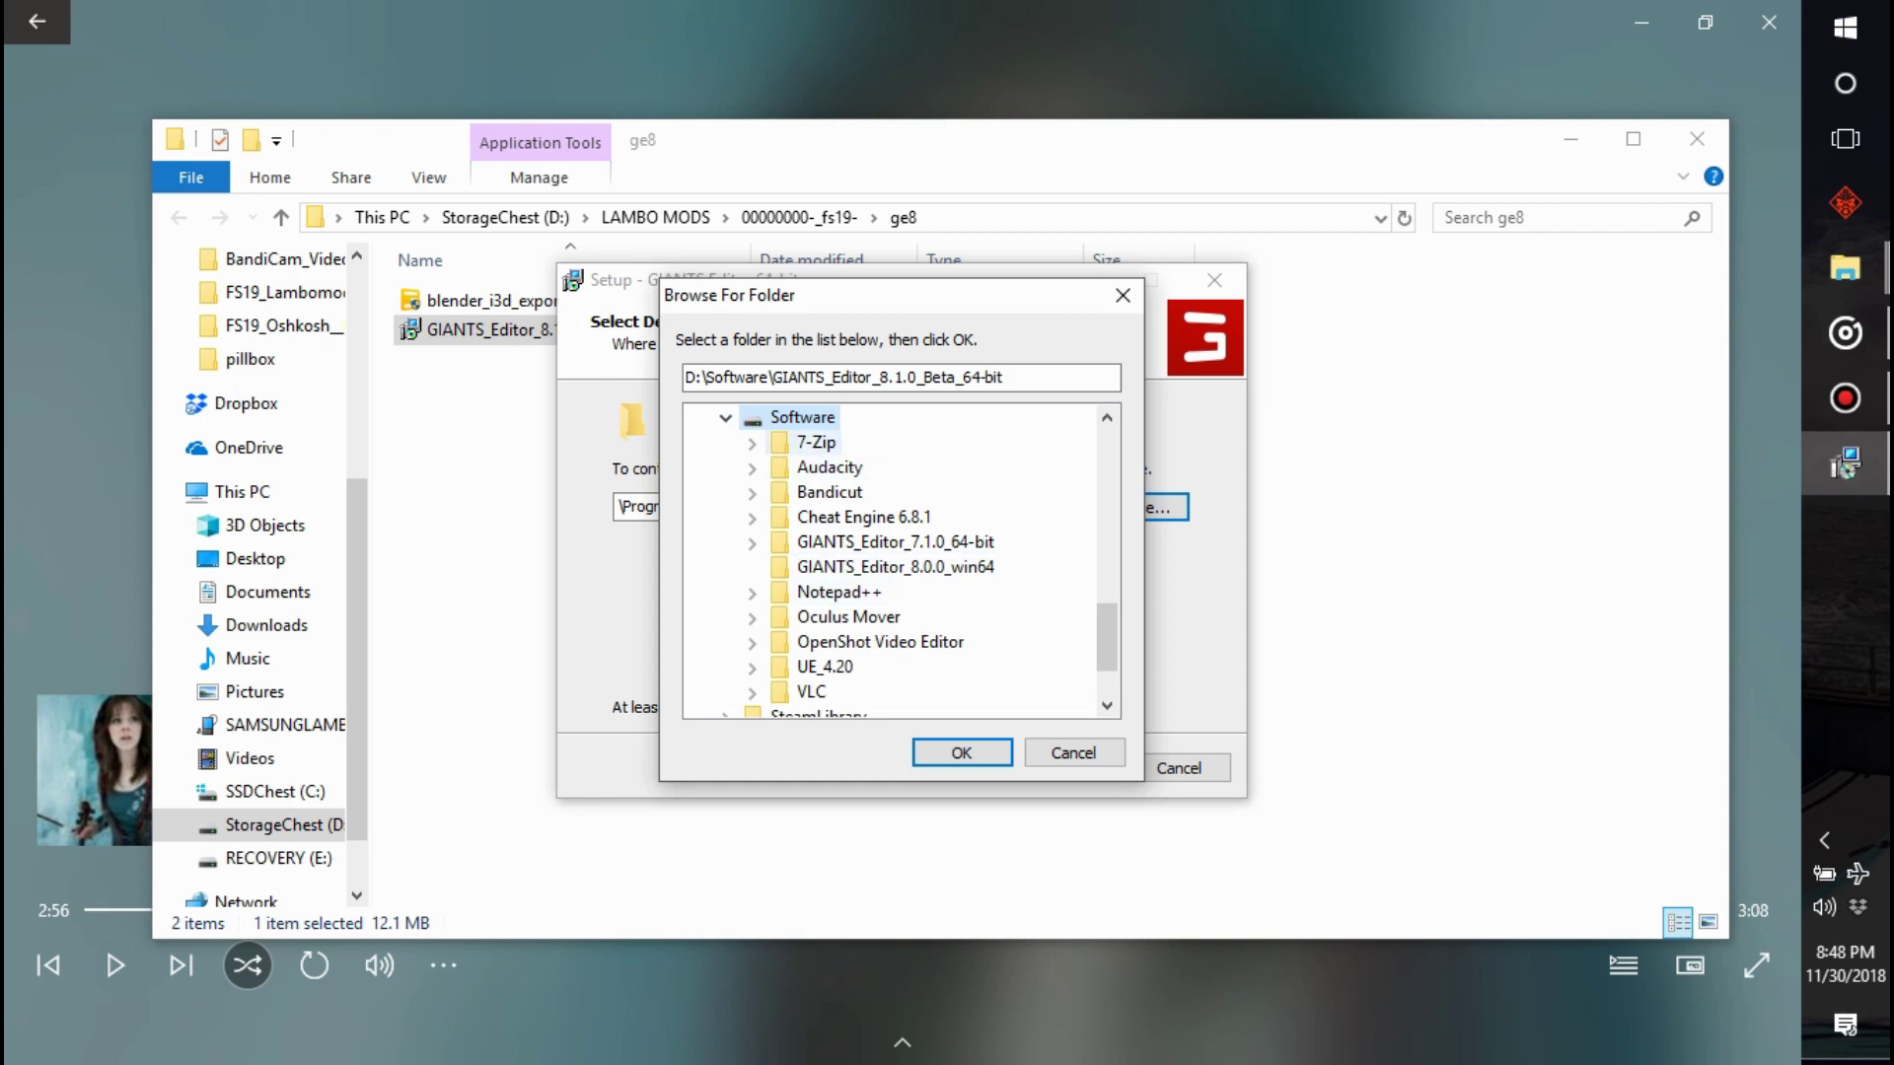
{"action": "left_click", "coordinate": [816, 442]}
{"action": "left_click", "coordinate": [802, 417]}
{"action": "left_click", "coordinate": [962, 752]}
{"action": "left_click", "coordinate": [1060, 768]}
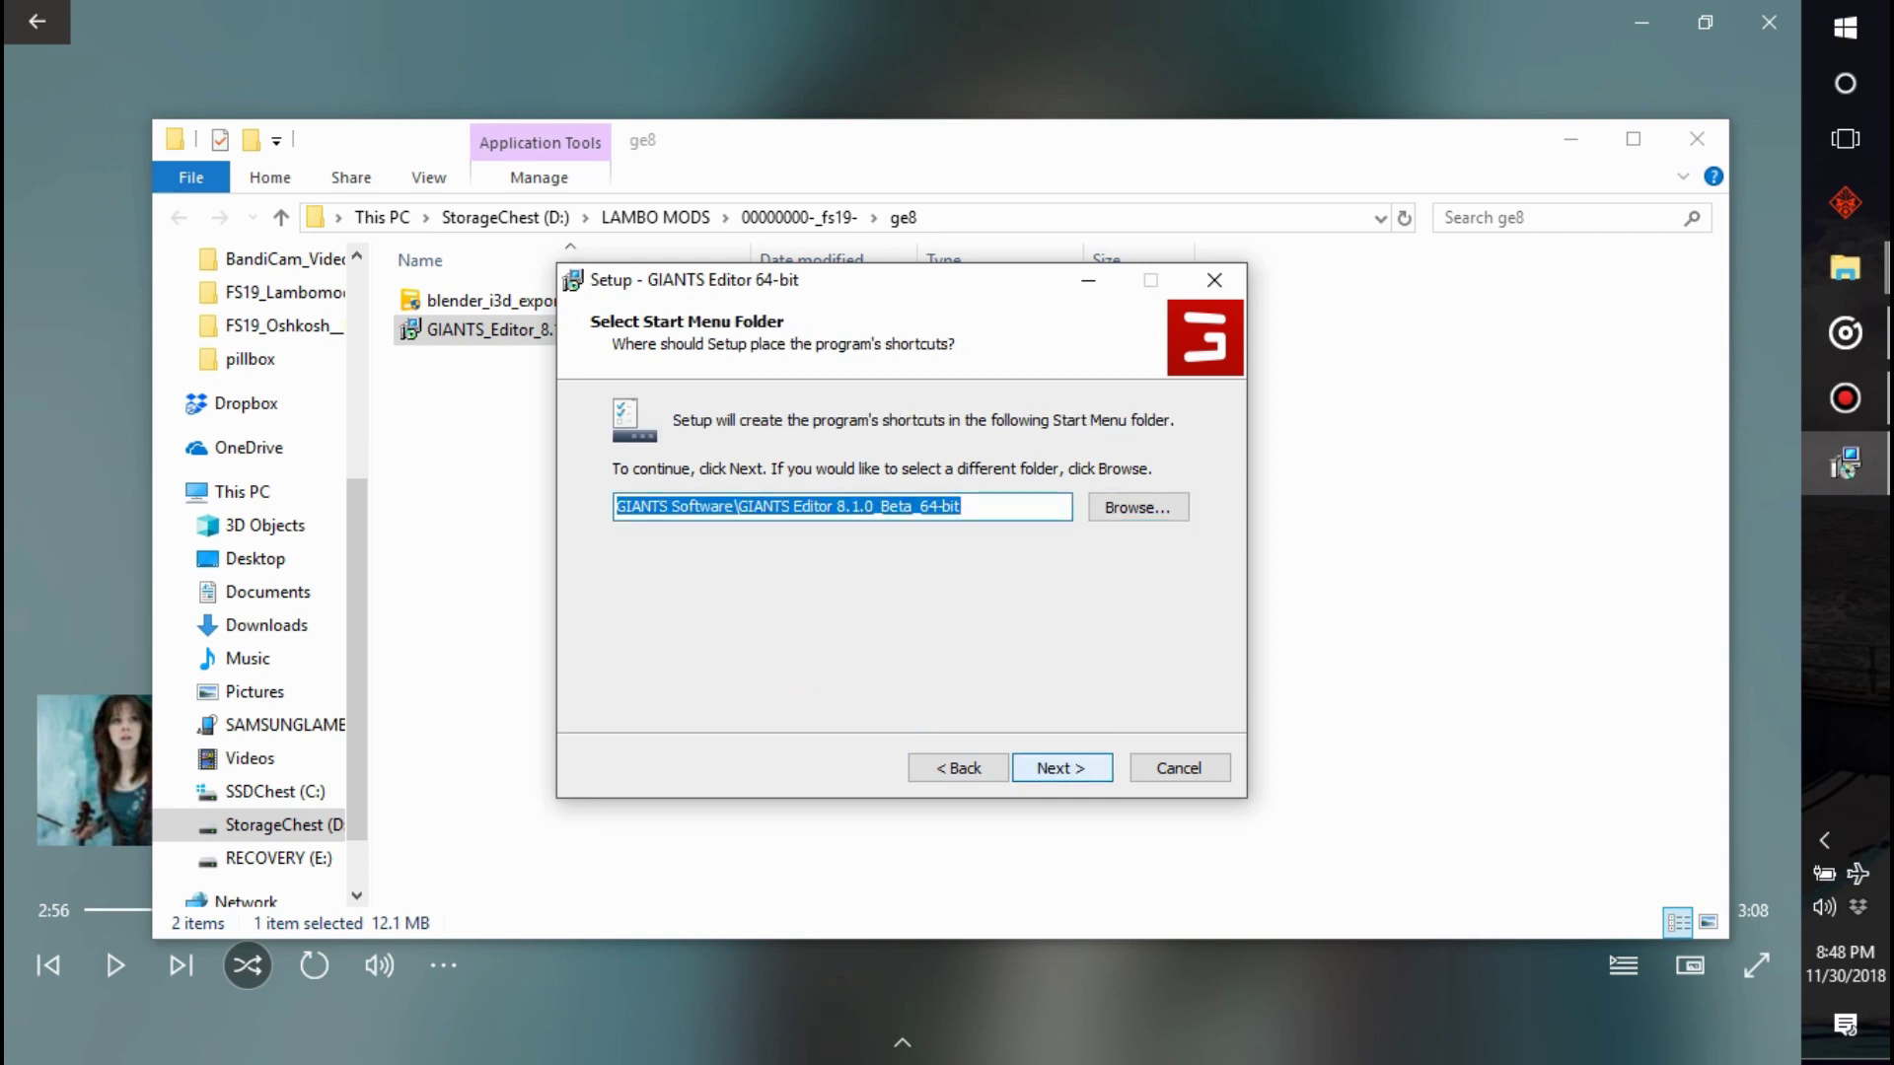
- Install with the default Start Menu folder and a desktop shortcut, and finish setup with the readme and application set to open
{"action": "left_click", "coordinate": [1061, 767]}
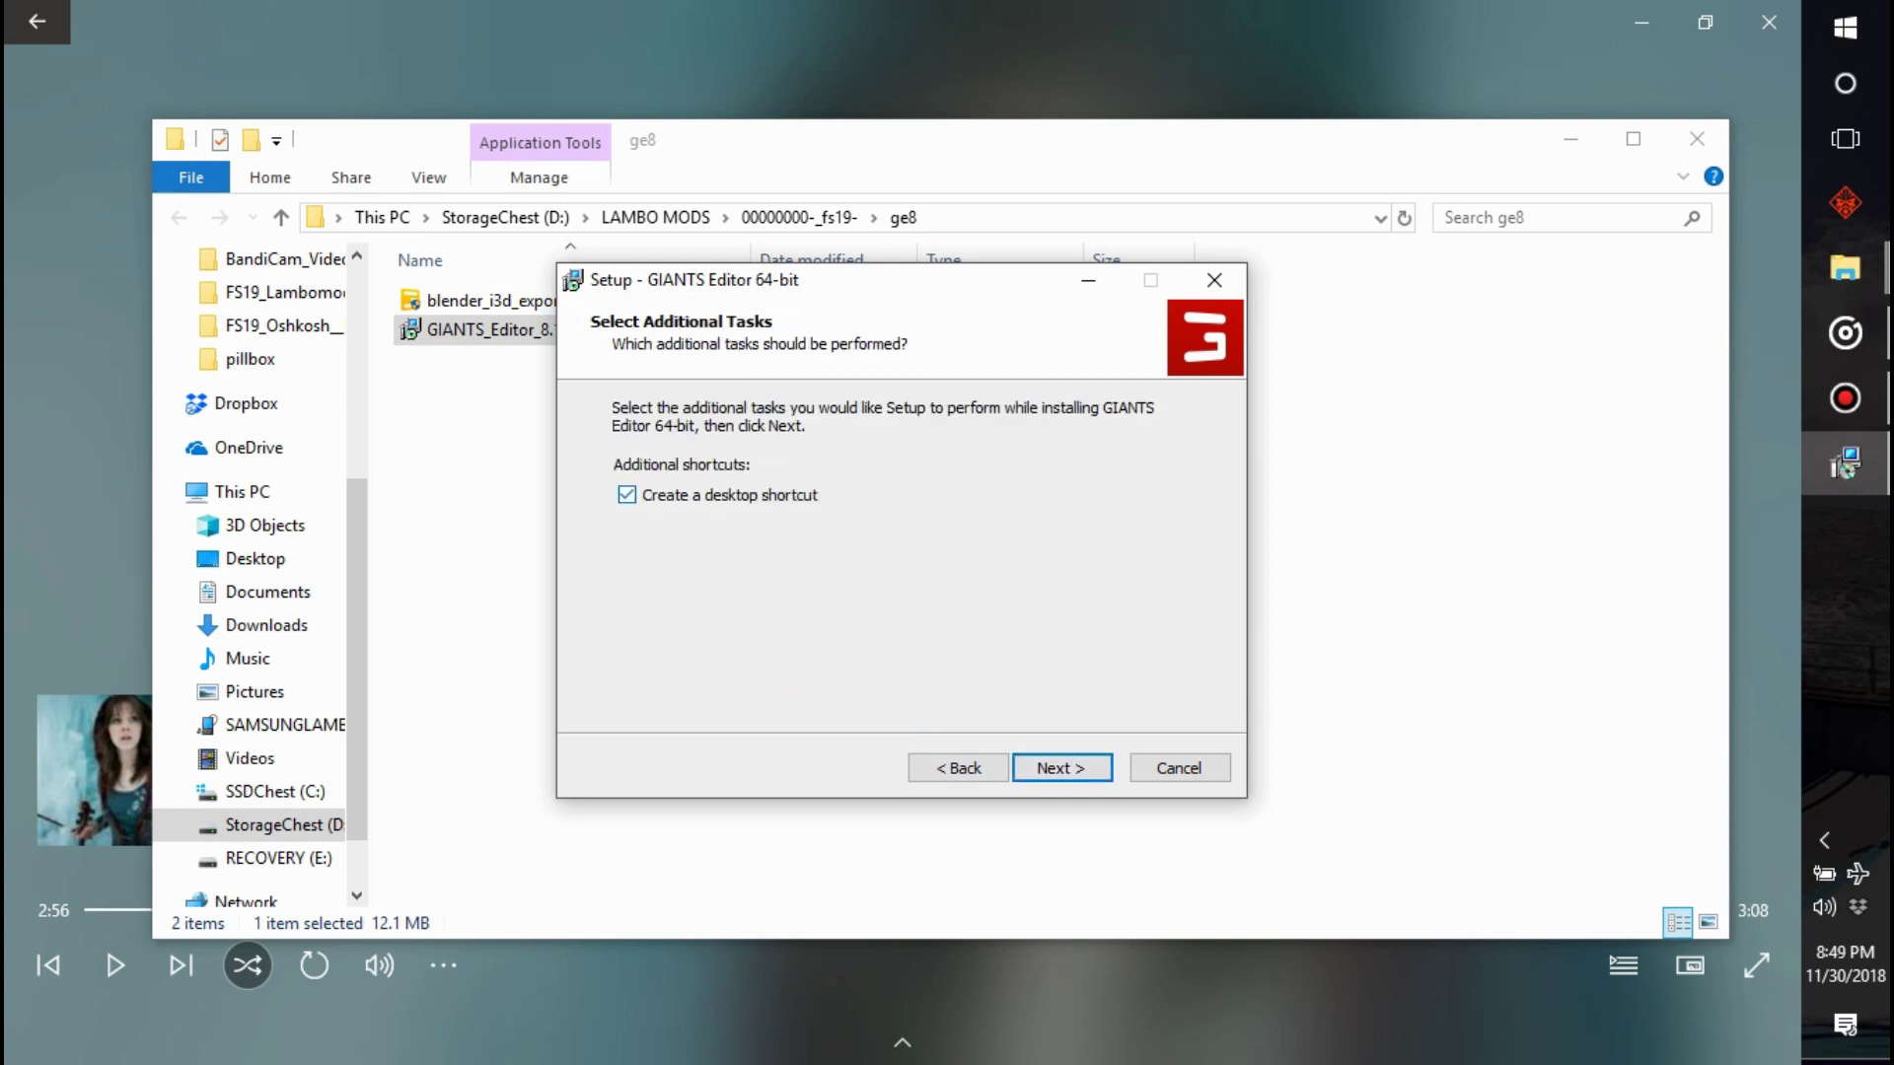
{"action": "left_click", "coordinate": [1061, 767]}
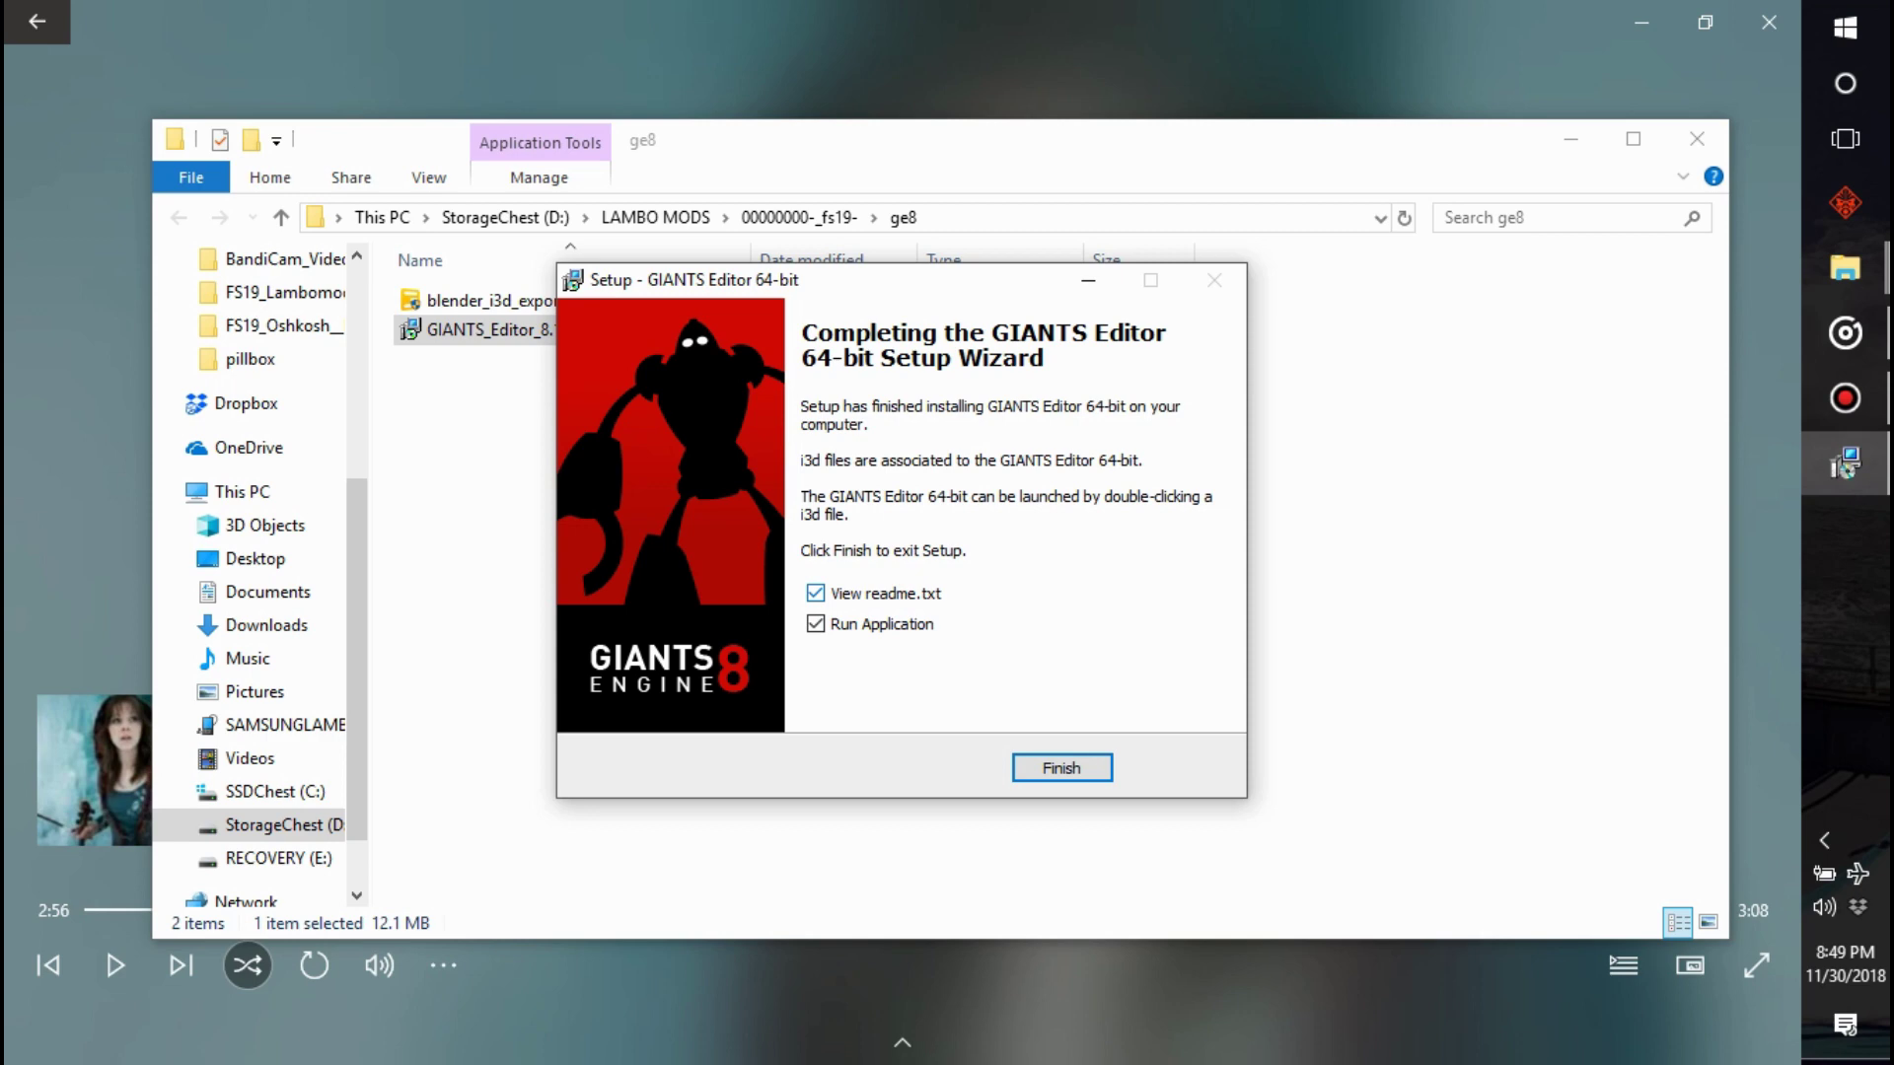
{"action": "left_click", "coordinate": [1062, 767]}
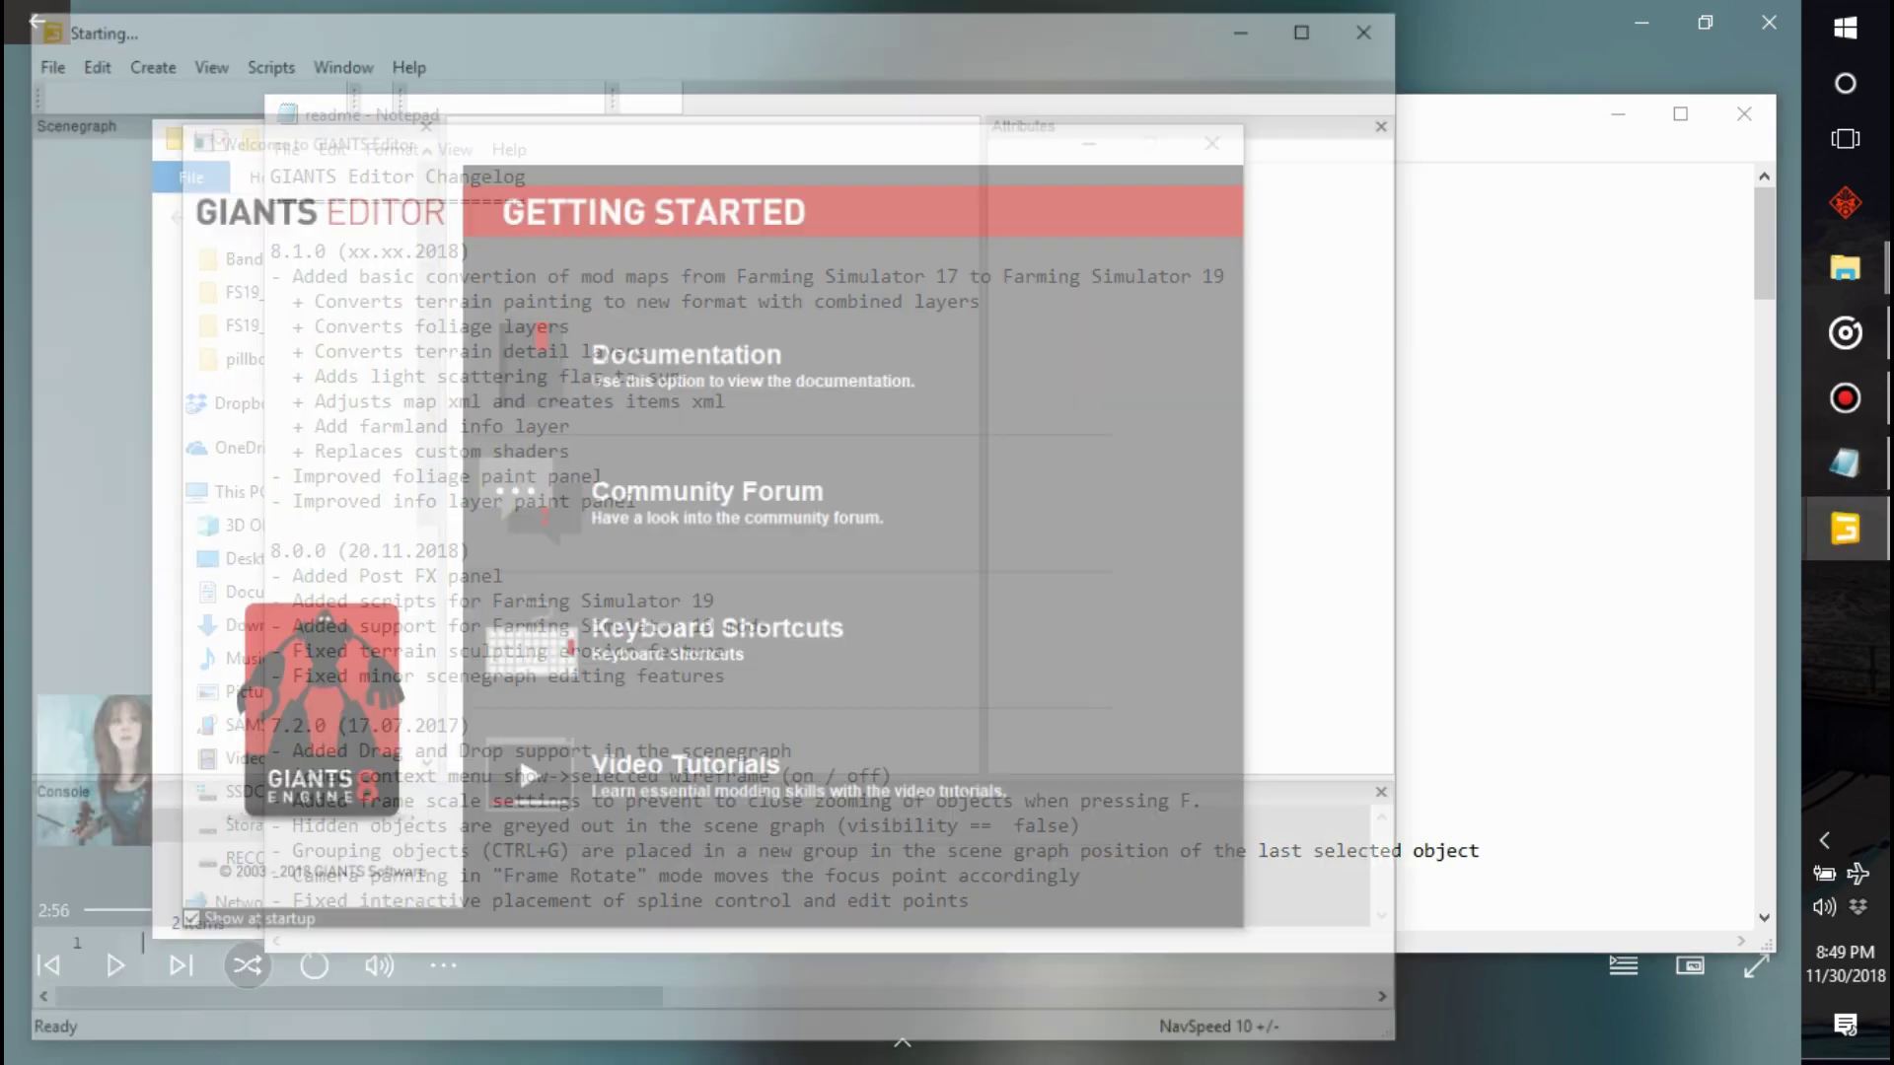
- Review the 8.1.0 section of the GIANTS Editor changelog in the readme
{"action": "key", "text": "alt+Tab"}
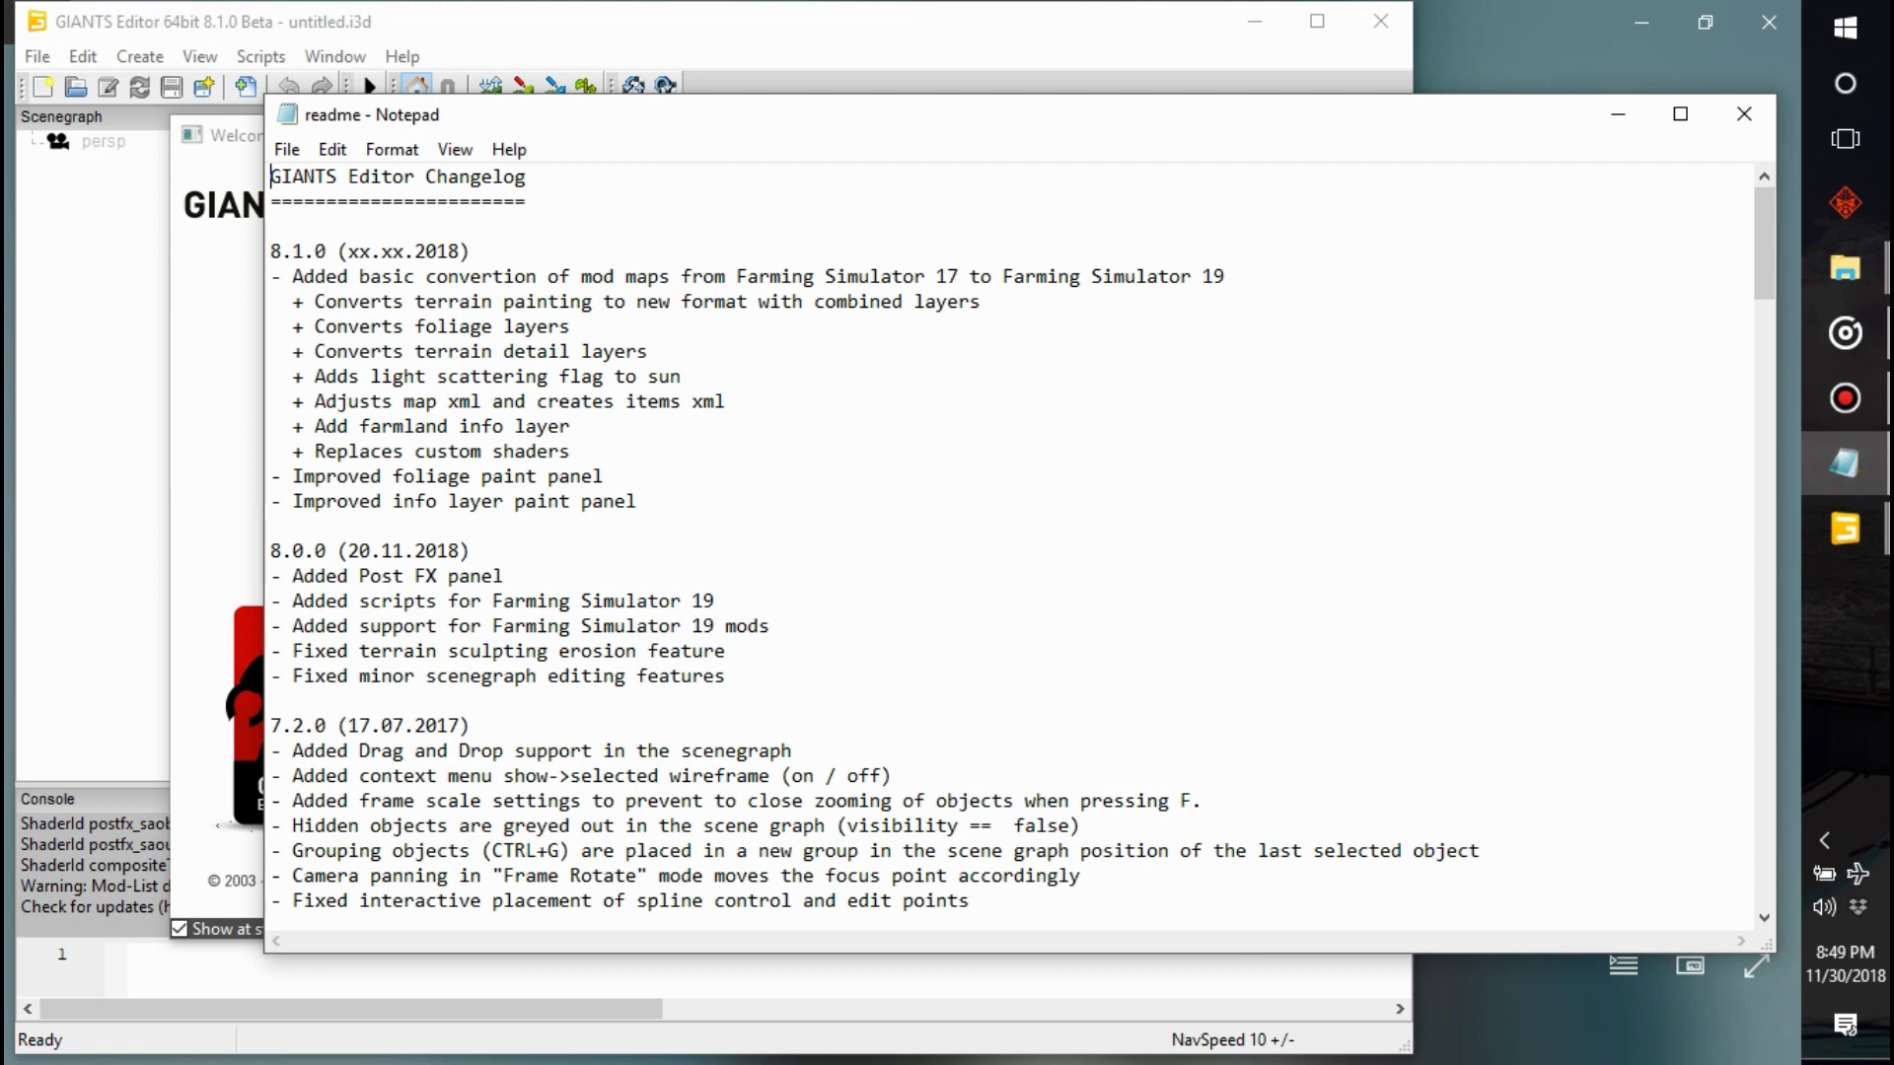
{"action": "mouse_move", "coordinate": [639, 501]}
{"action": "left_mouse_down"}
{"action": "mouse_move", "coordinate": [601, 501]}
{"action": "mouse_move", "coordinate": [295, 327]}
{"action": "mouse_move", "coordinate": [272, 277]}
{"action": "left_mouse_up"}
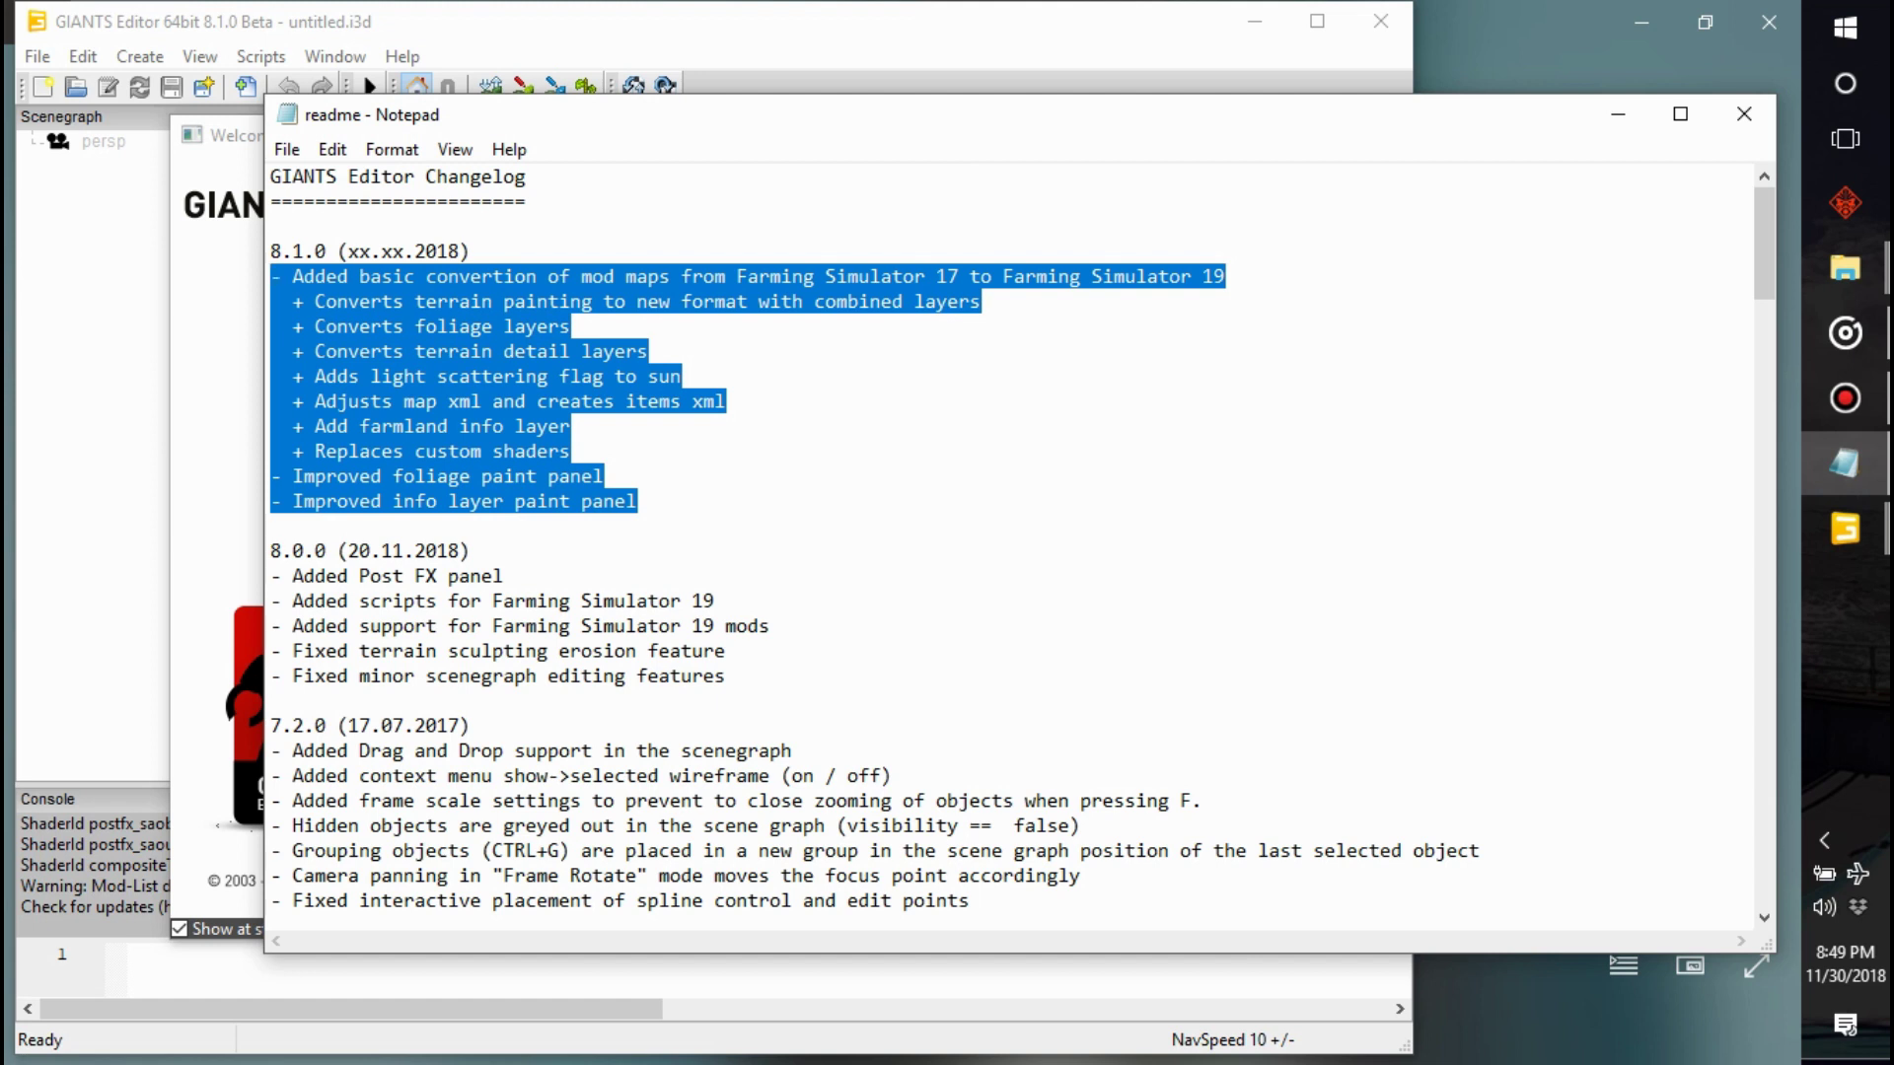
{"action": "left_click", "coordinate": [571, 426]}
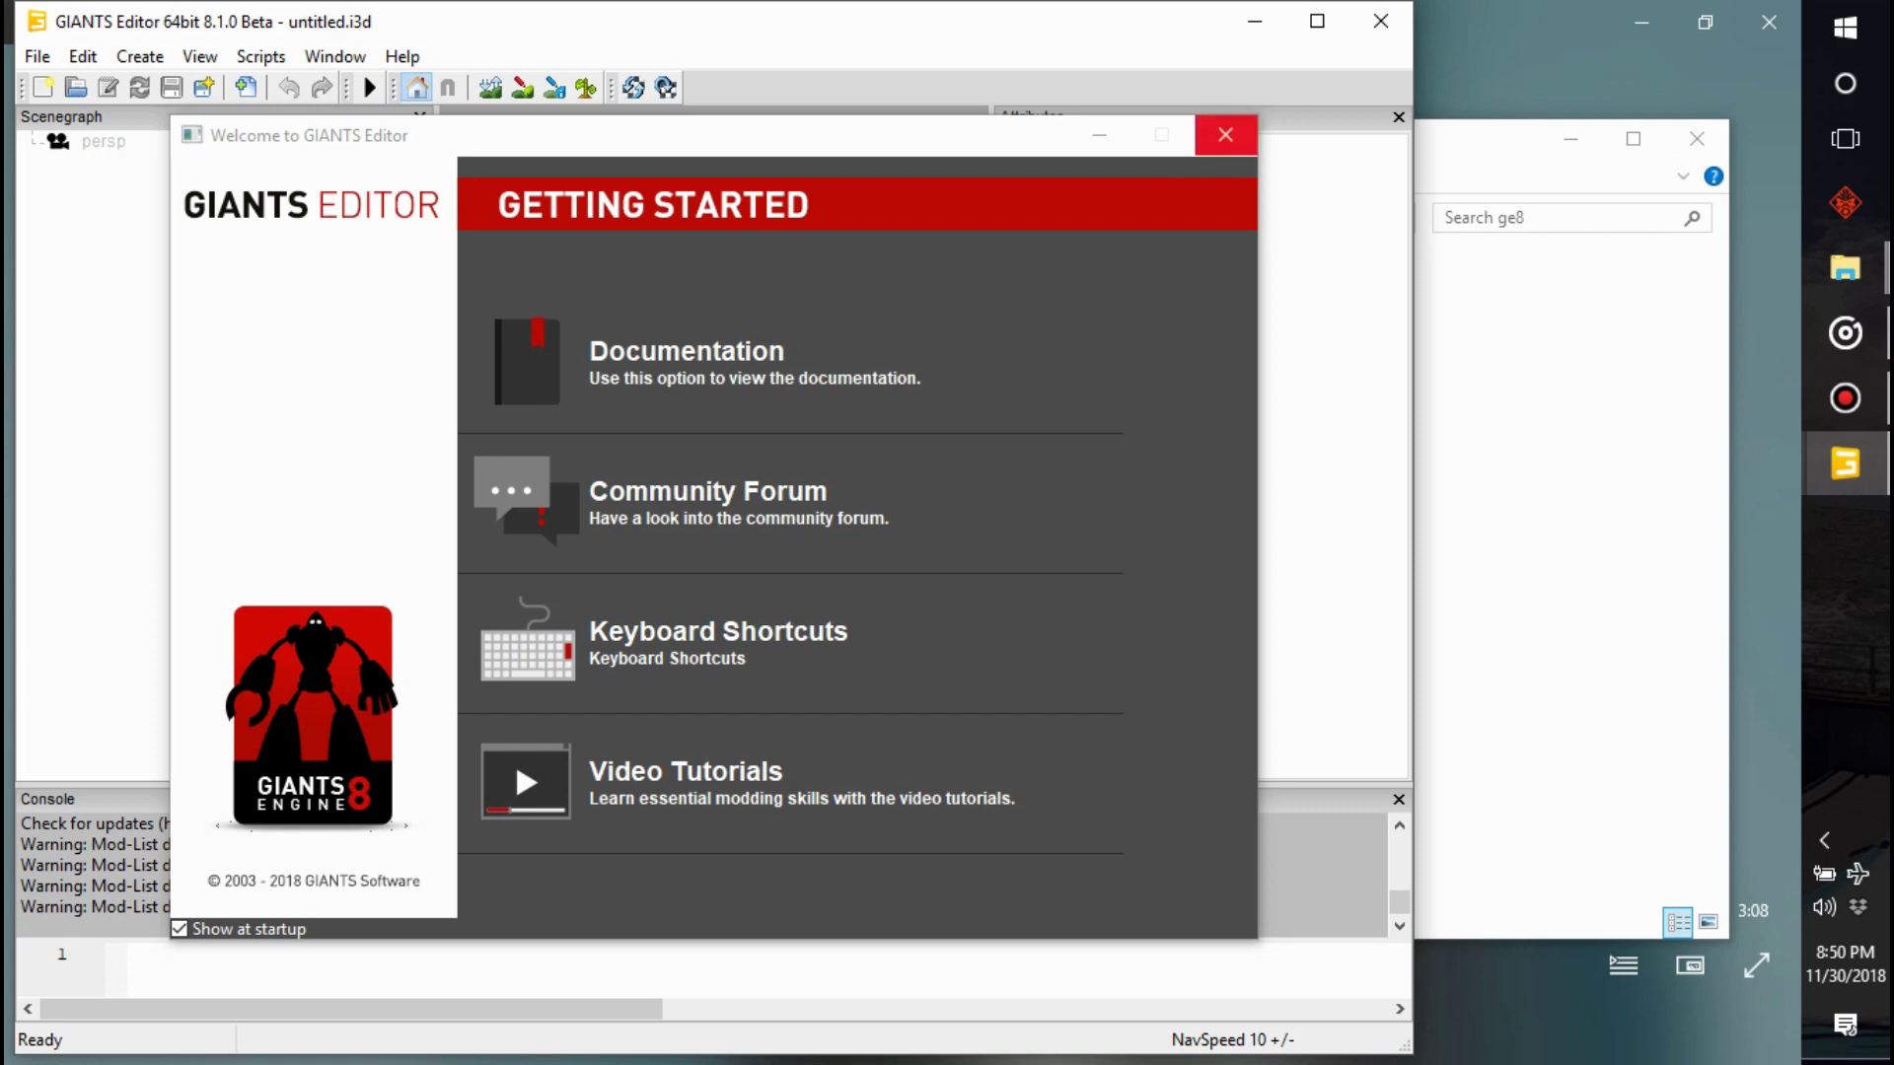
- Turn off the welcome window's display at startup, close it and maximize the editor window
{"action": "left_click", "coordinate": [179, 928]}
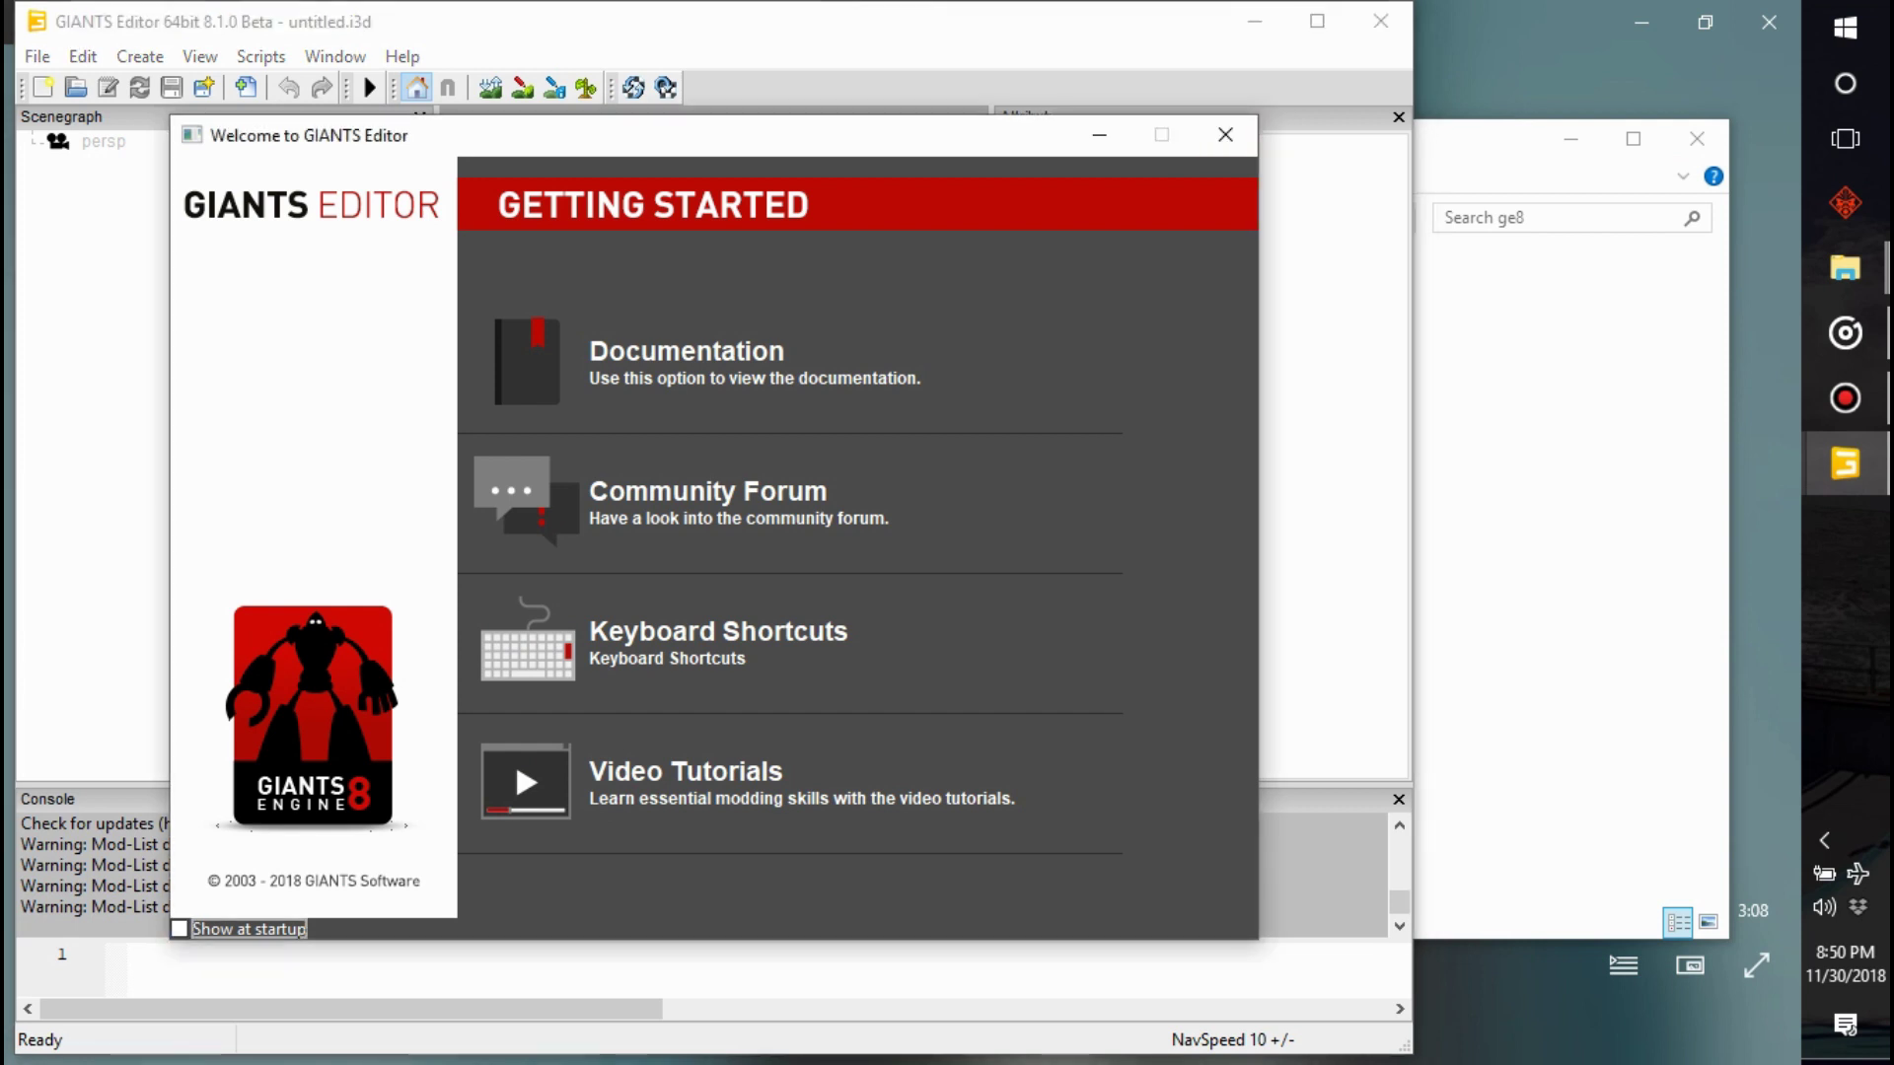
{"action": "left_click", "coordinate": [1225, 134]}
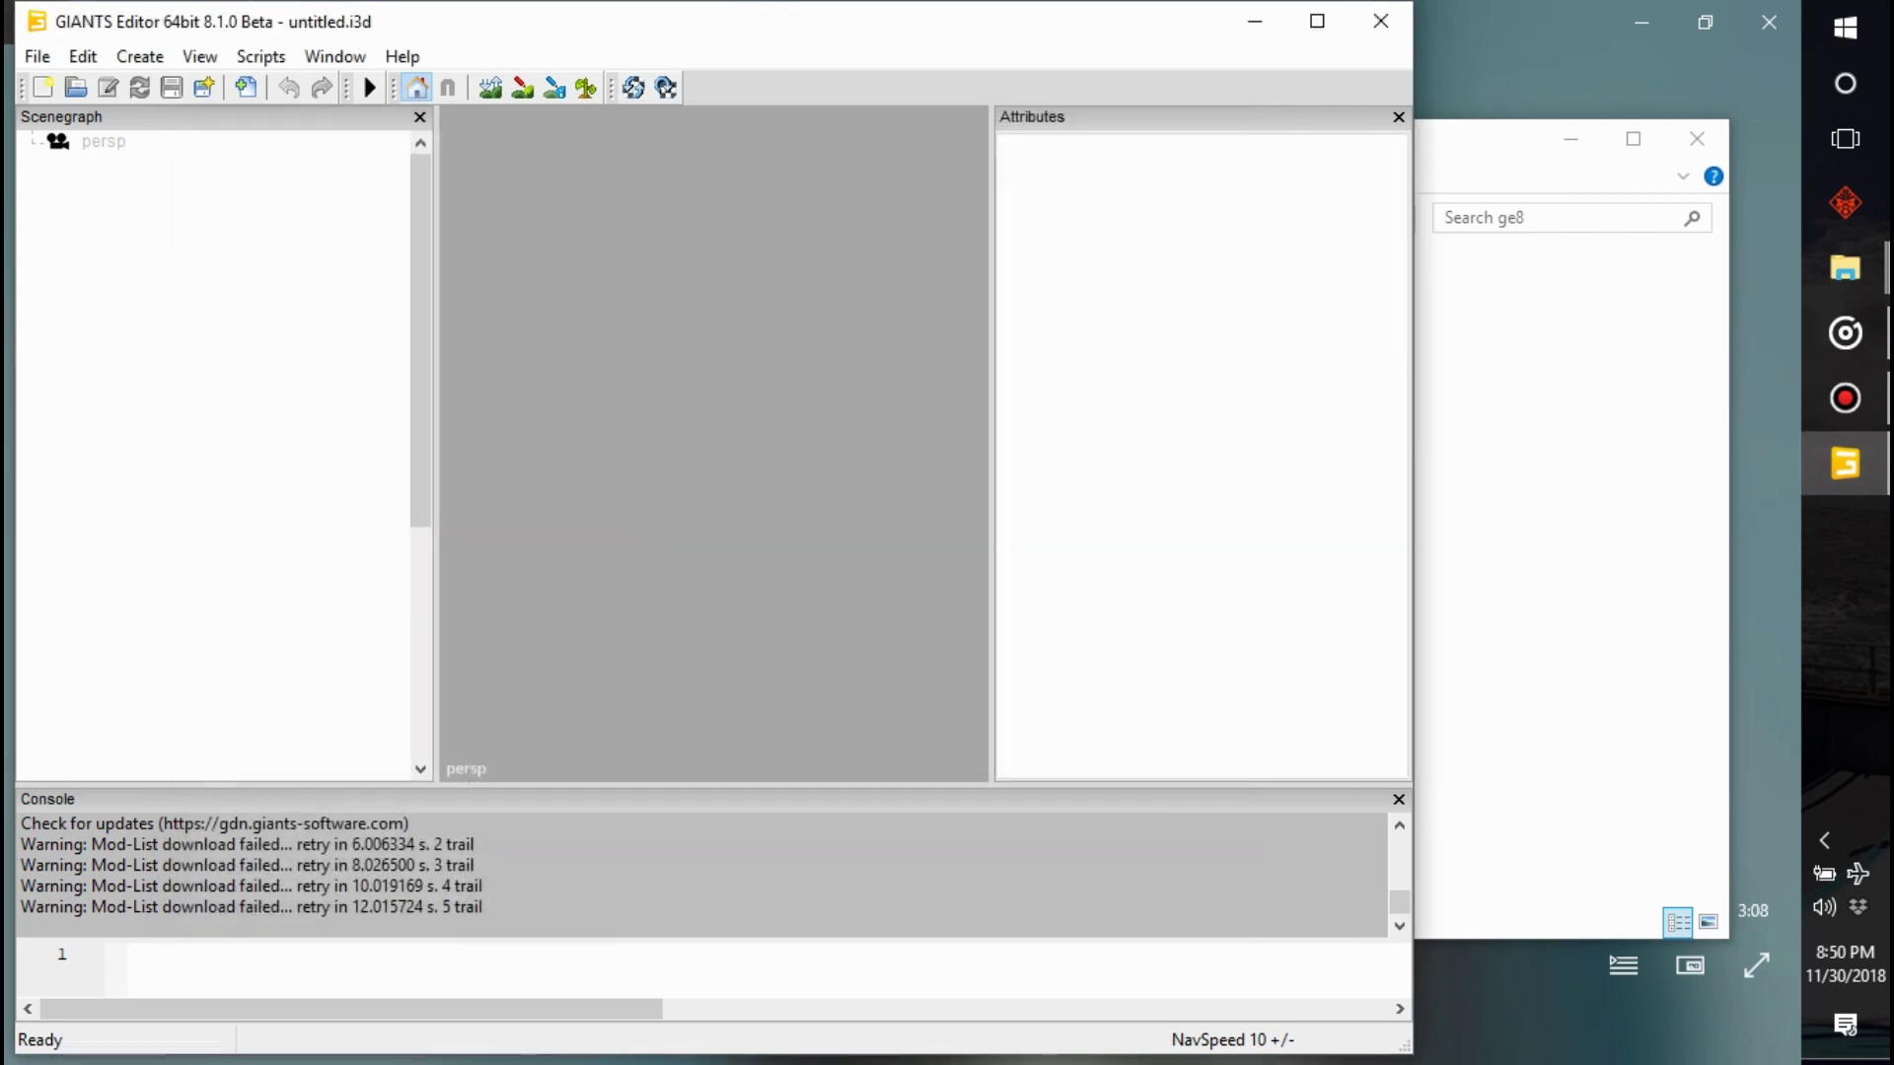
{"action": "left_click", "coordinate": [1317, 20]}
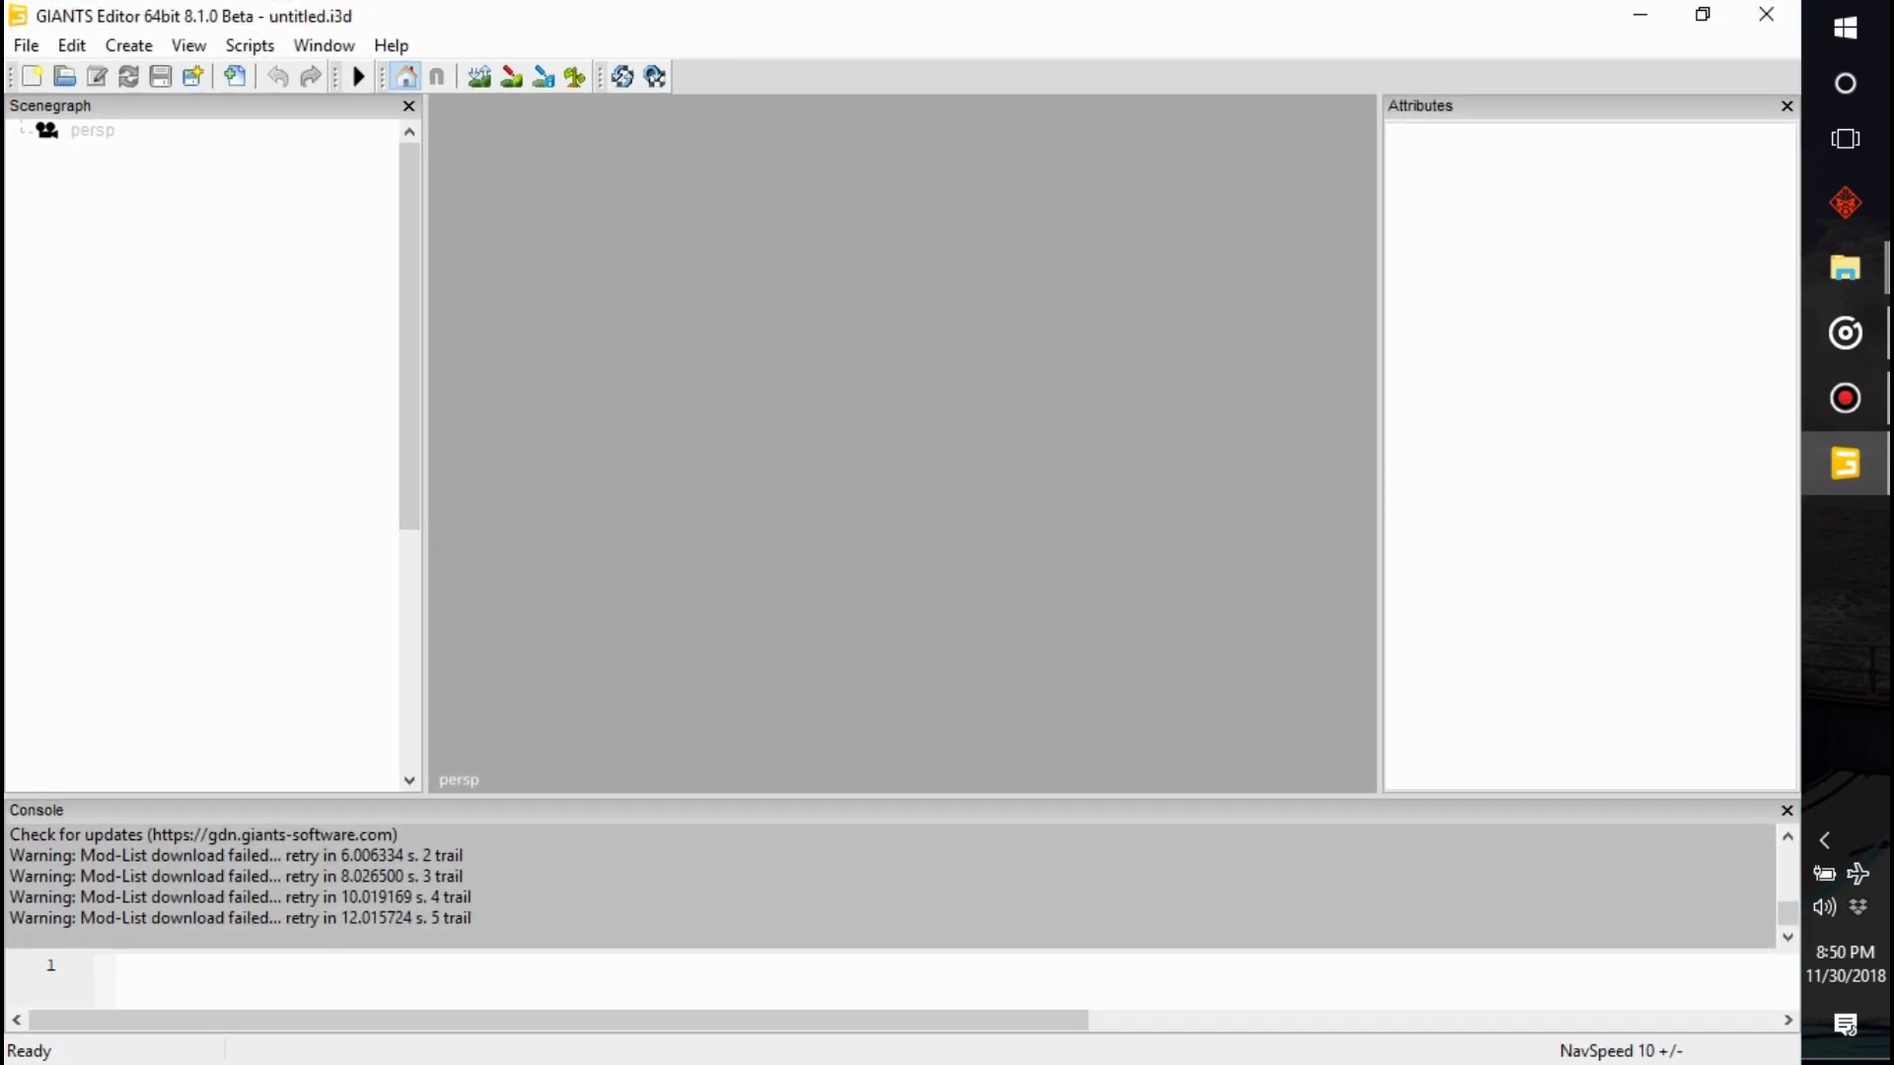
- In the editor preferences, set the text editor path to the Notepad++ executable in D:/Software/Notepad++
{"action": "left_click", "coordinate": [26, 45]}
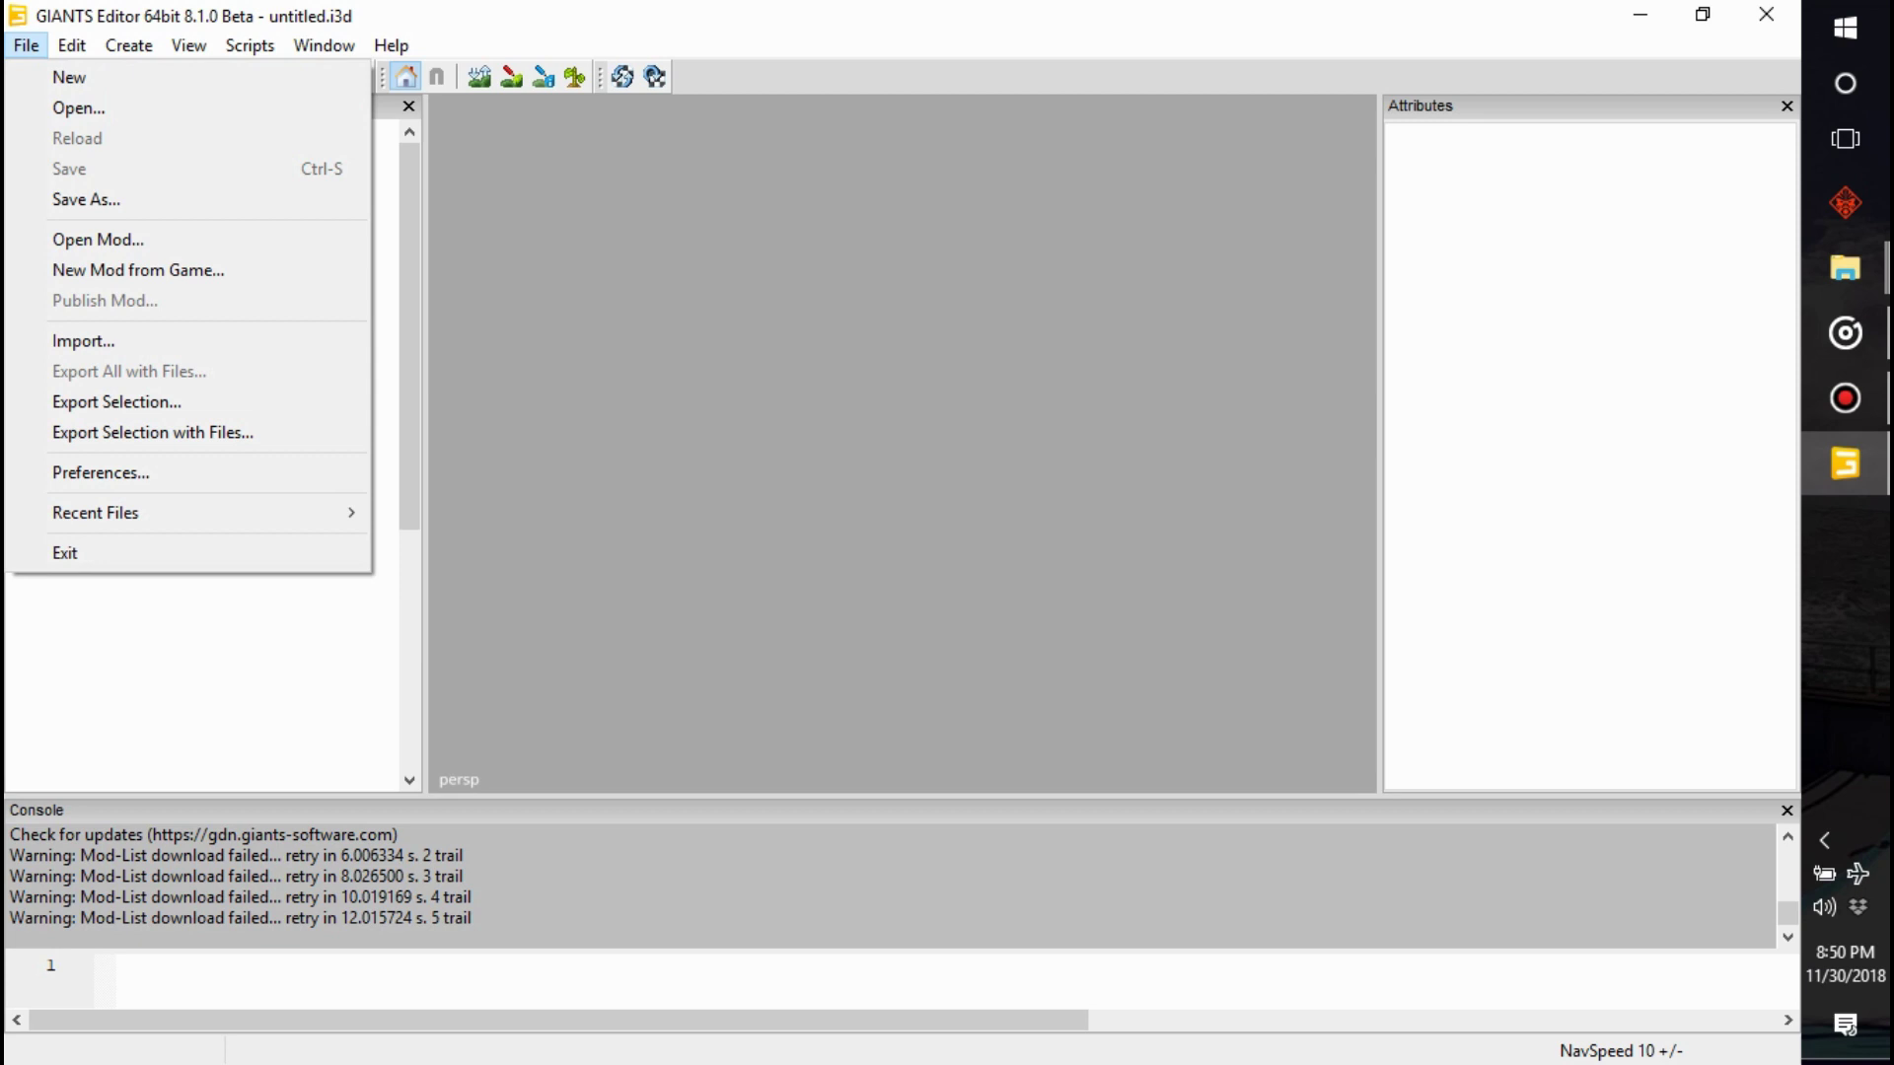
{"action": "left_click", "coordinate": [98, 473]}
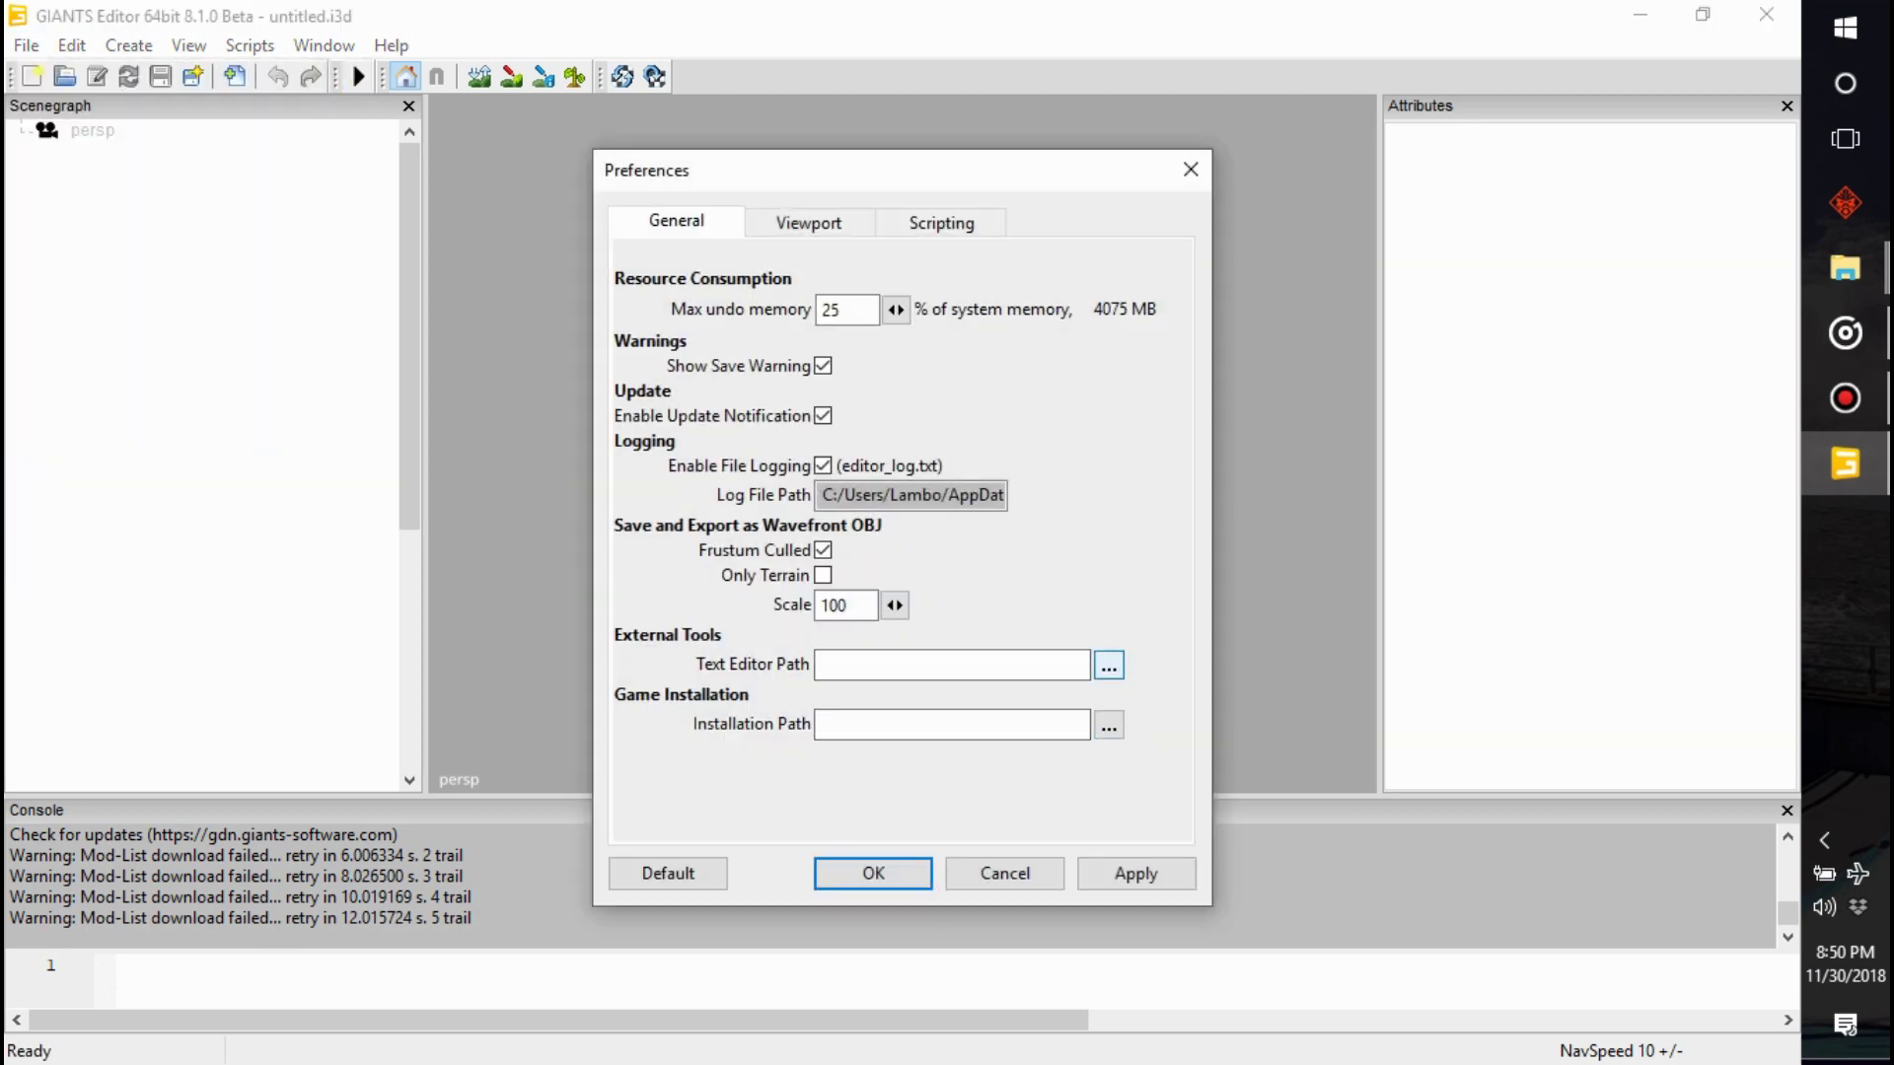
{"action": "left_click", "coordinate": [1109, 666]}
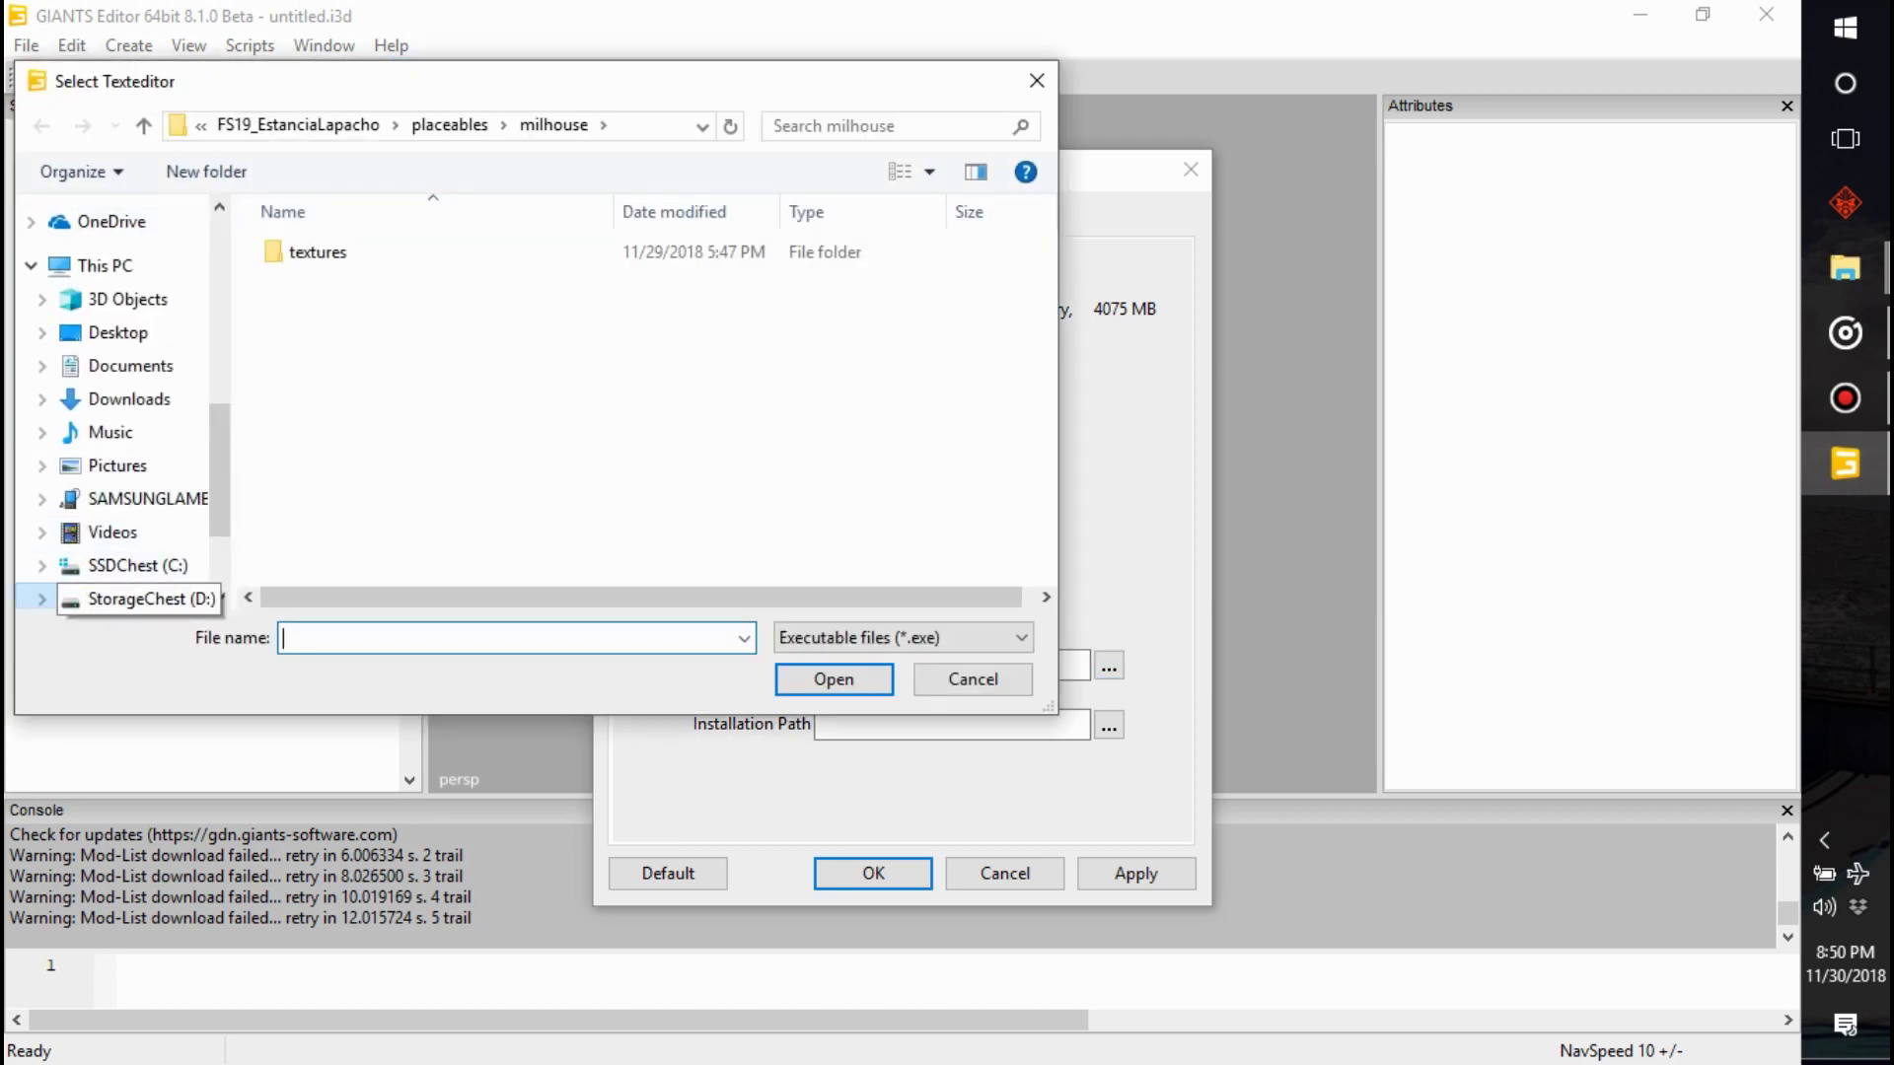
{"action": "left_click", "coordinate": [138, 599]}
{"action": "scroll", "coordinate": [641, 414], "scroll_direction": "down", "scroll_amount": 2}
{"action": "scroll", "coordinate": [325, 423], "scroll_direction": "down", "scroll_amount": 1}
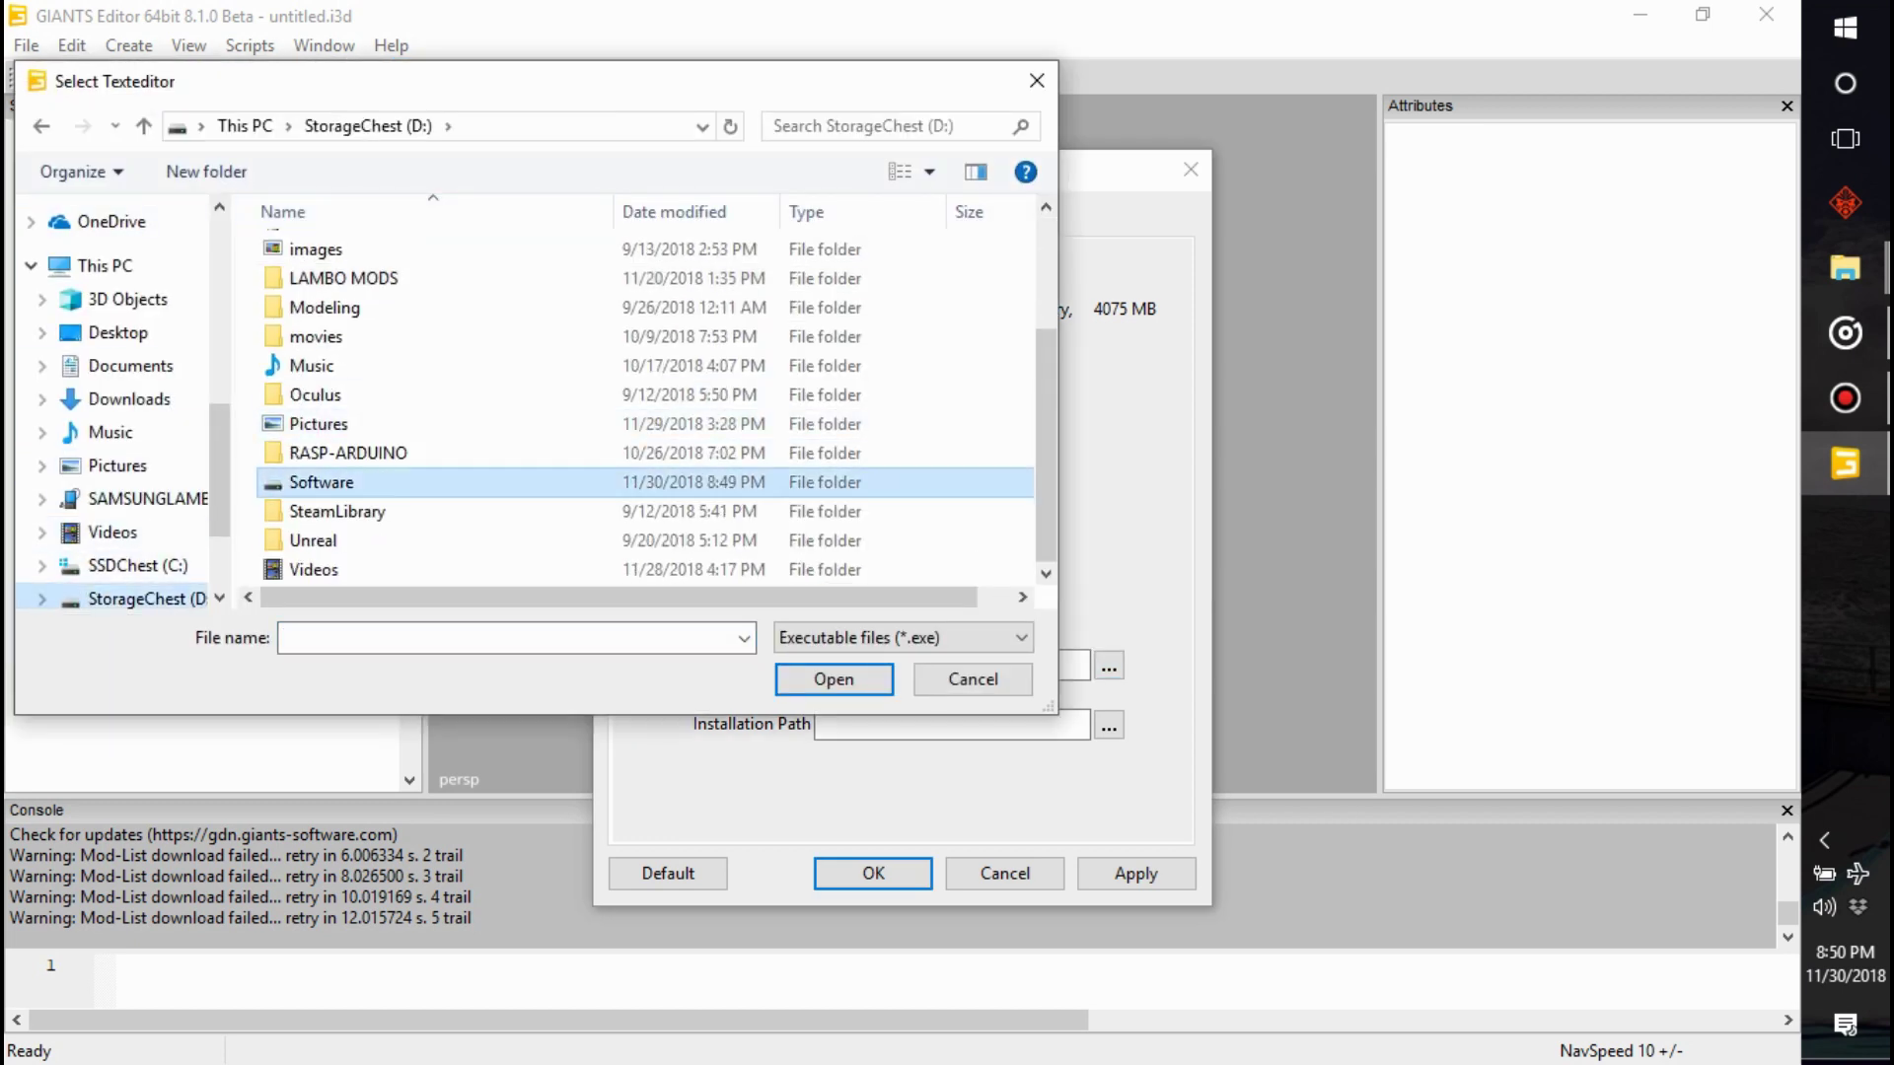
{"action": "double_click", "coordinate": [326, 482]}
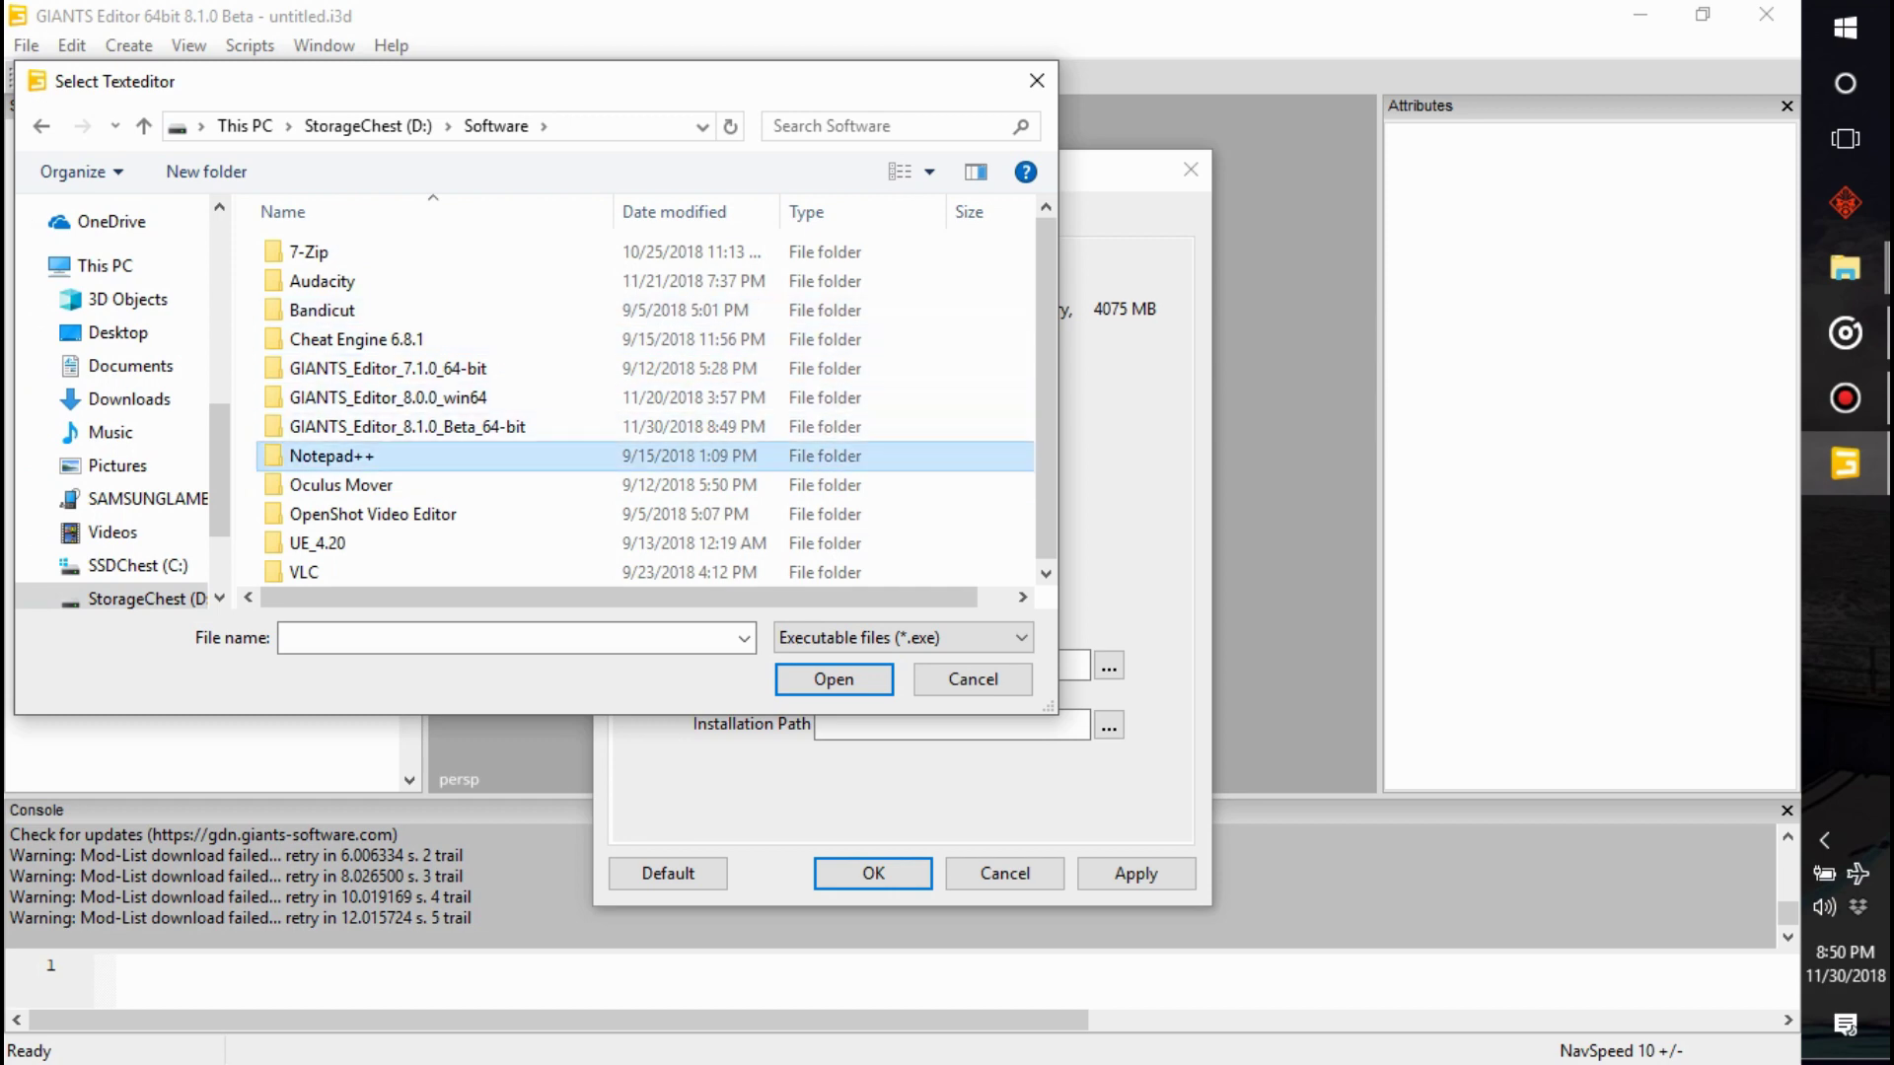
{"action": "double_click", "coordinate": [331, 456]}
{"action": "left_click", "coordinate": [330, 339]}
{"action": "double_click", "coordinate": [331, 339]}
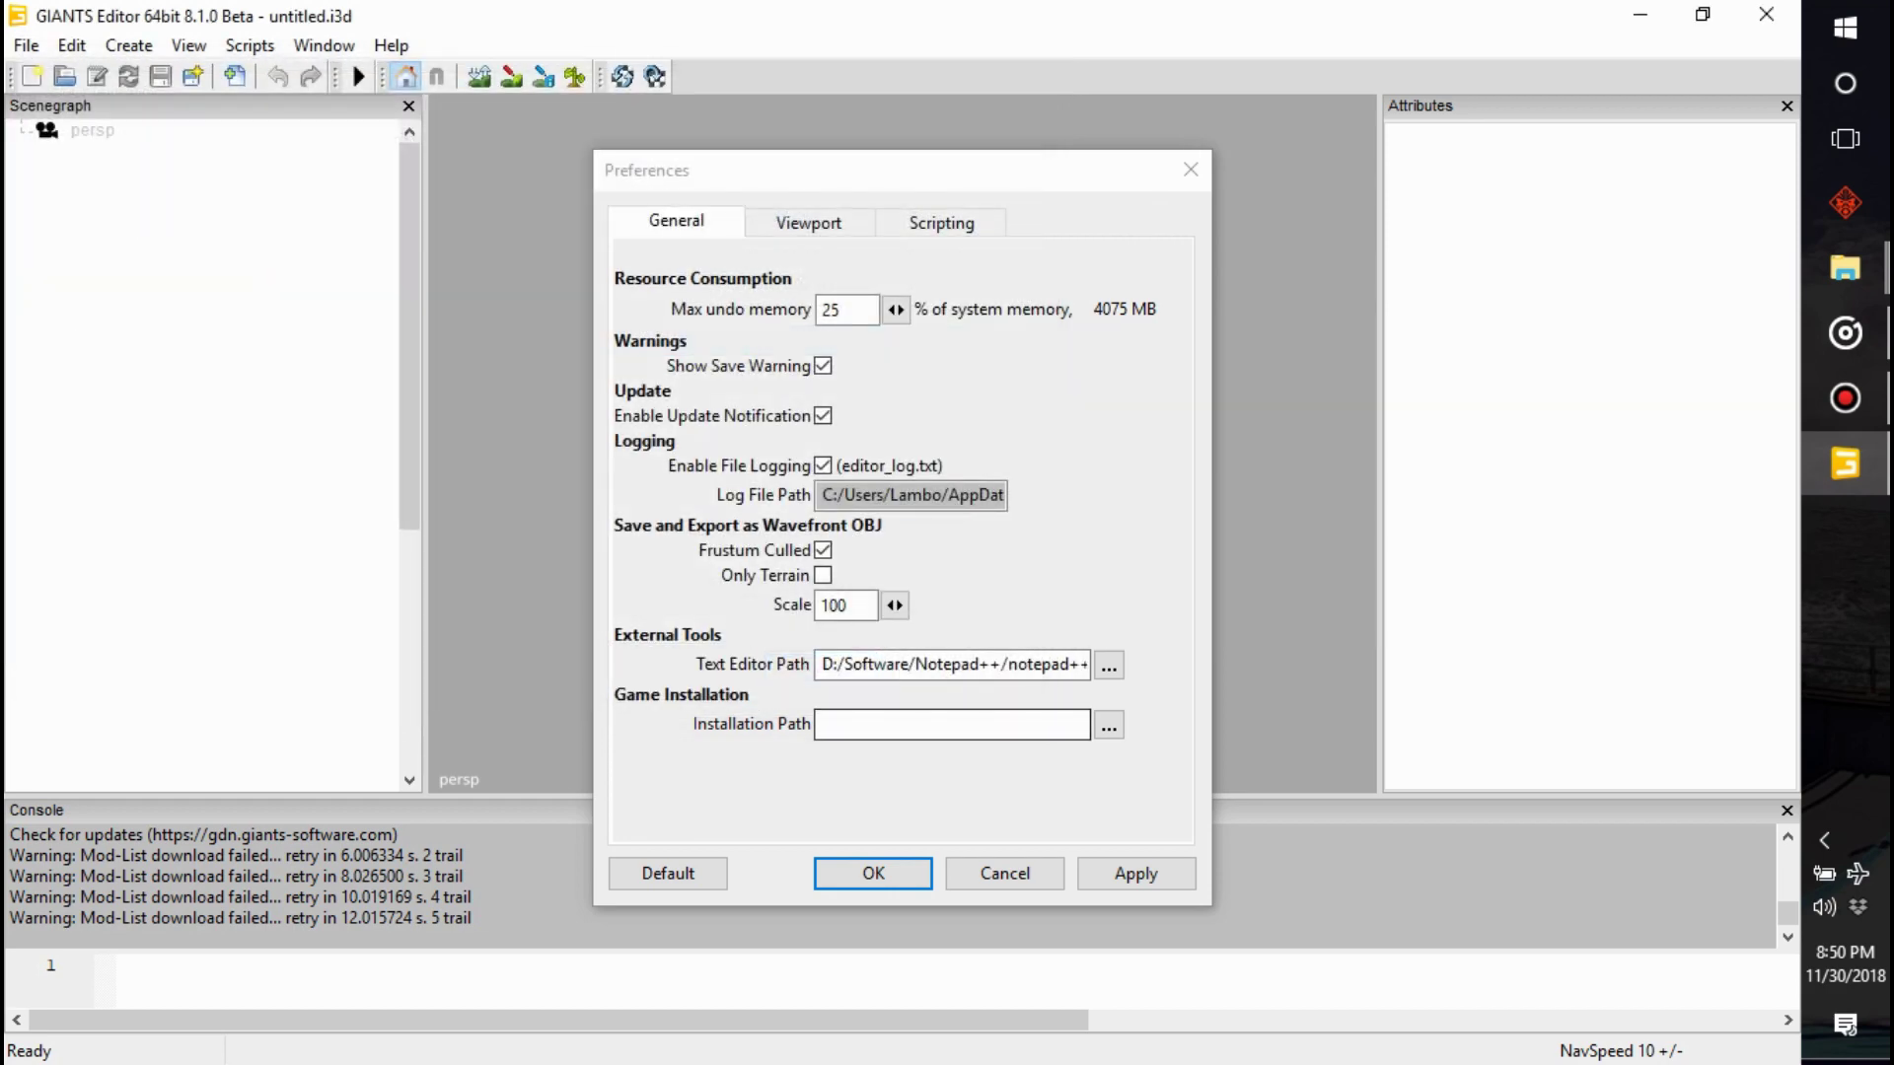
- Set the game installation path to the Farming Simulator 19 folder in D:/SteamLibrary/steamapps/common and save the preferences
{"action": "left_click", "coordinate": [1109, 725]}
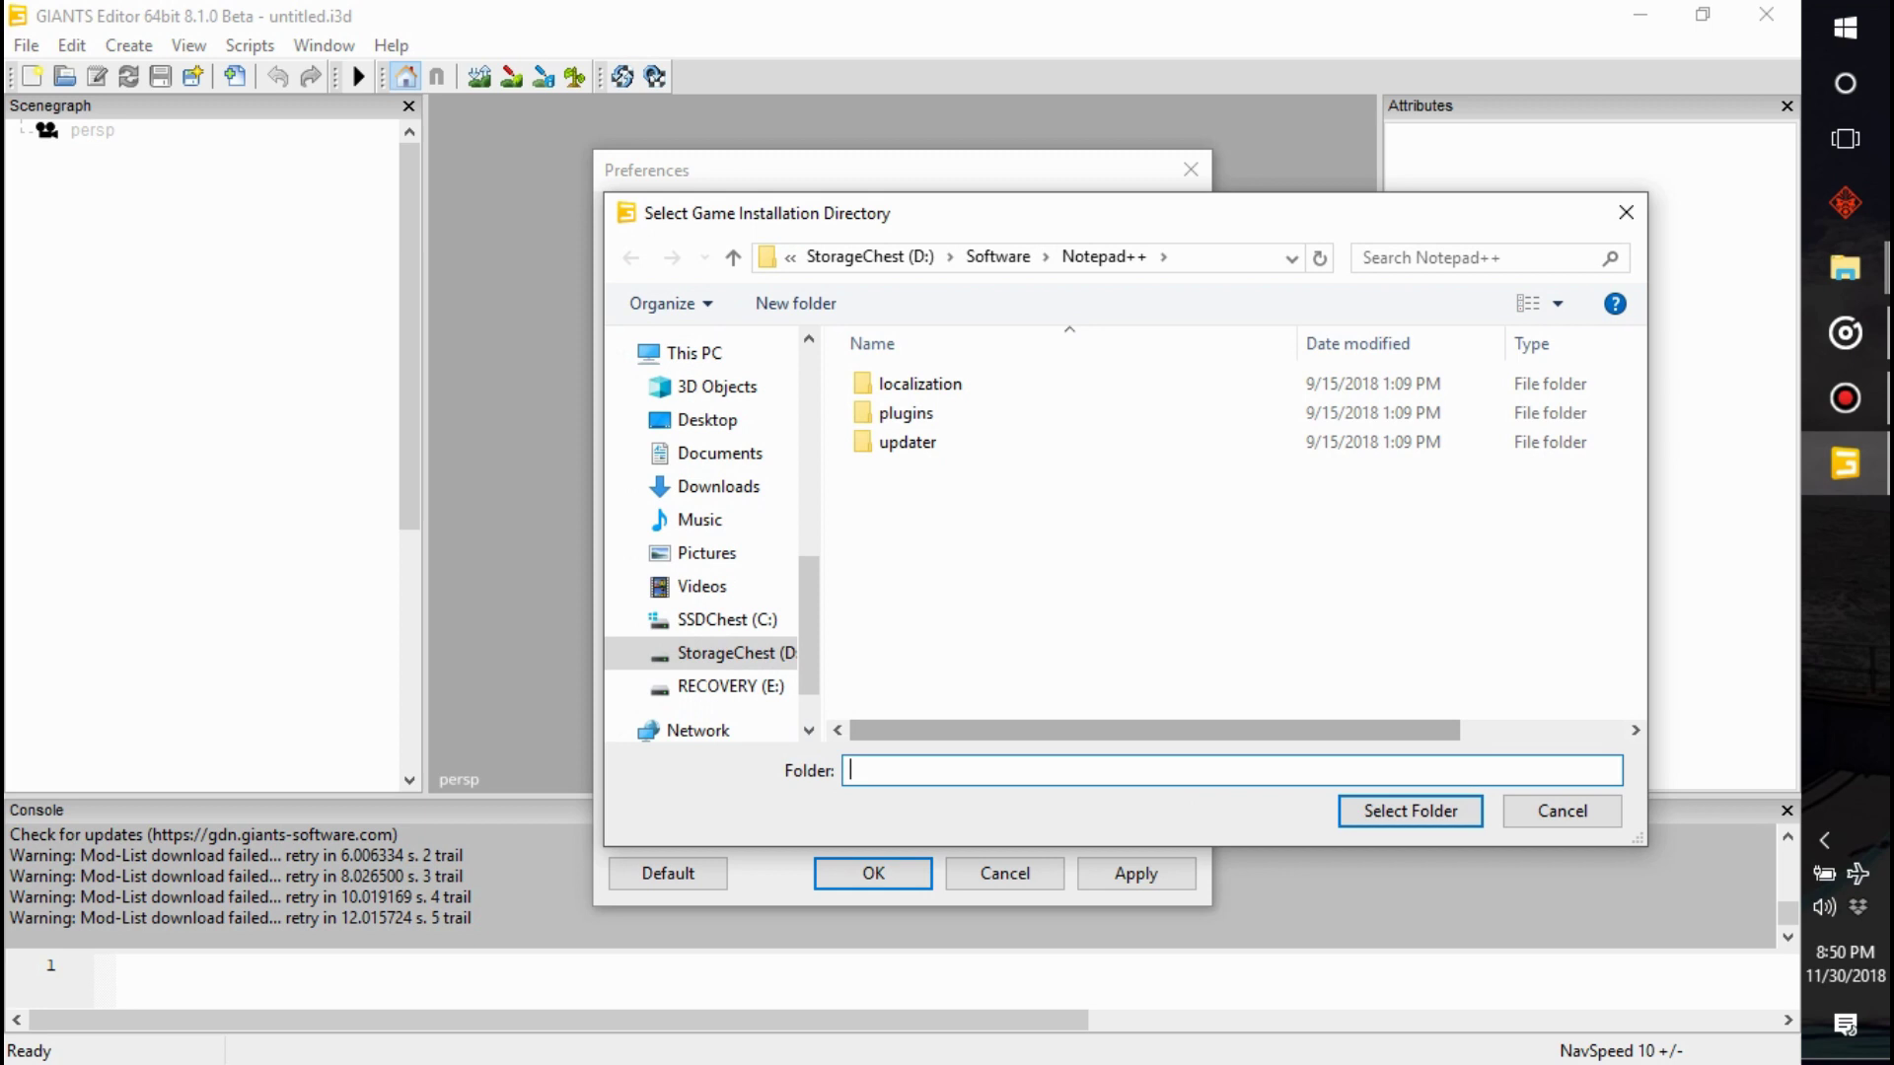
{"action": "scroll", "coordinate": [700, 533], "scroll_direction": "up", "scroll_amount": 5}
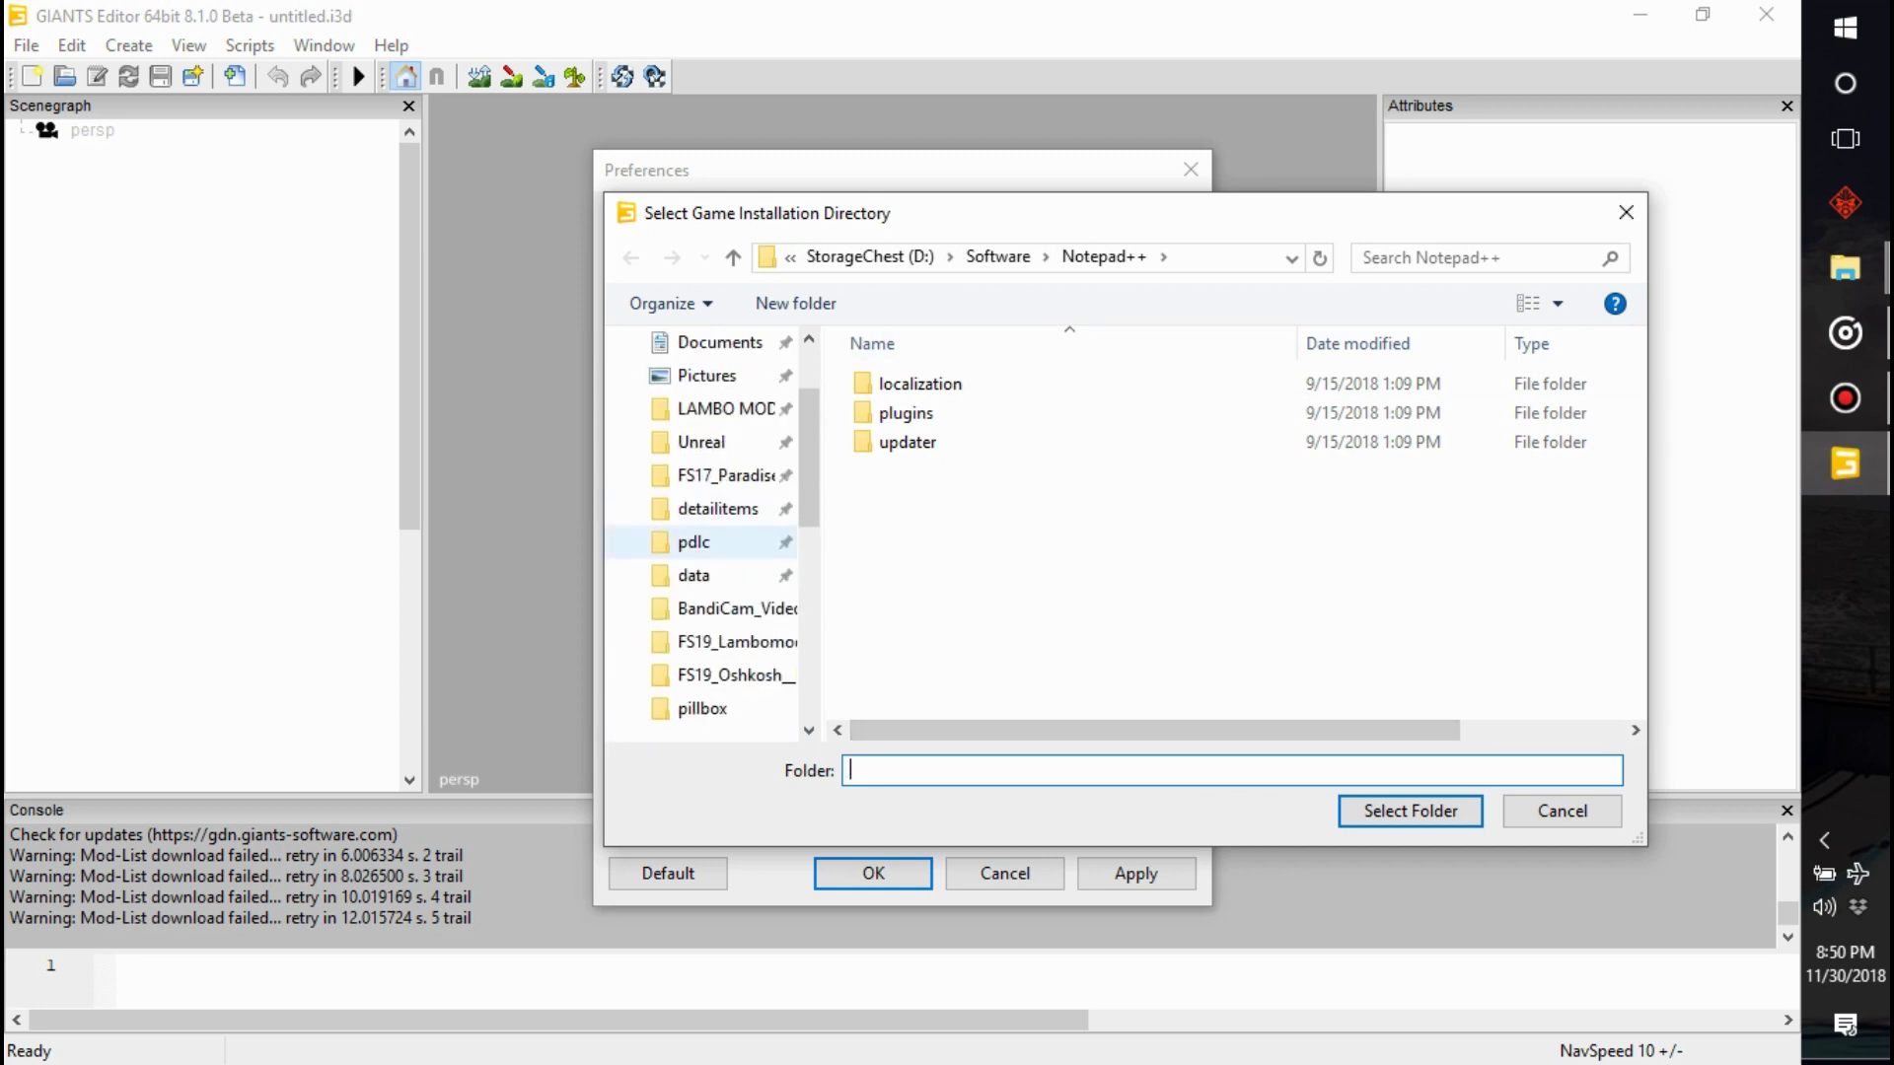
{"action": "left_click", "coordinate": [694, 575]}
{"action": "left_click", "coordinate": [985, 257]}
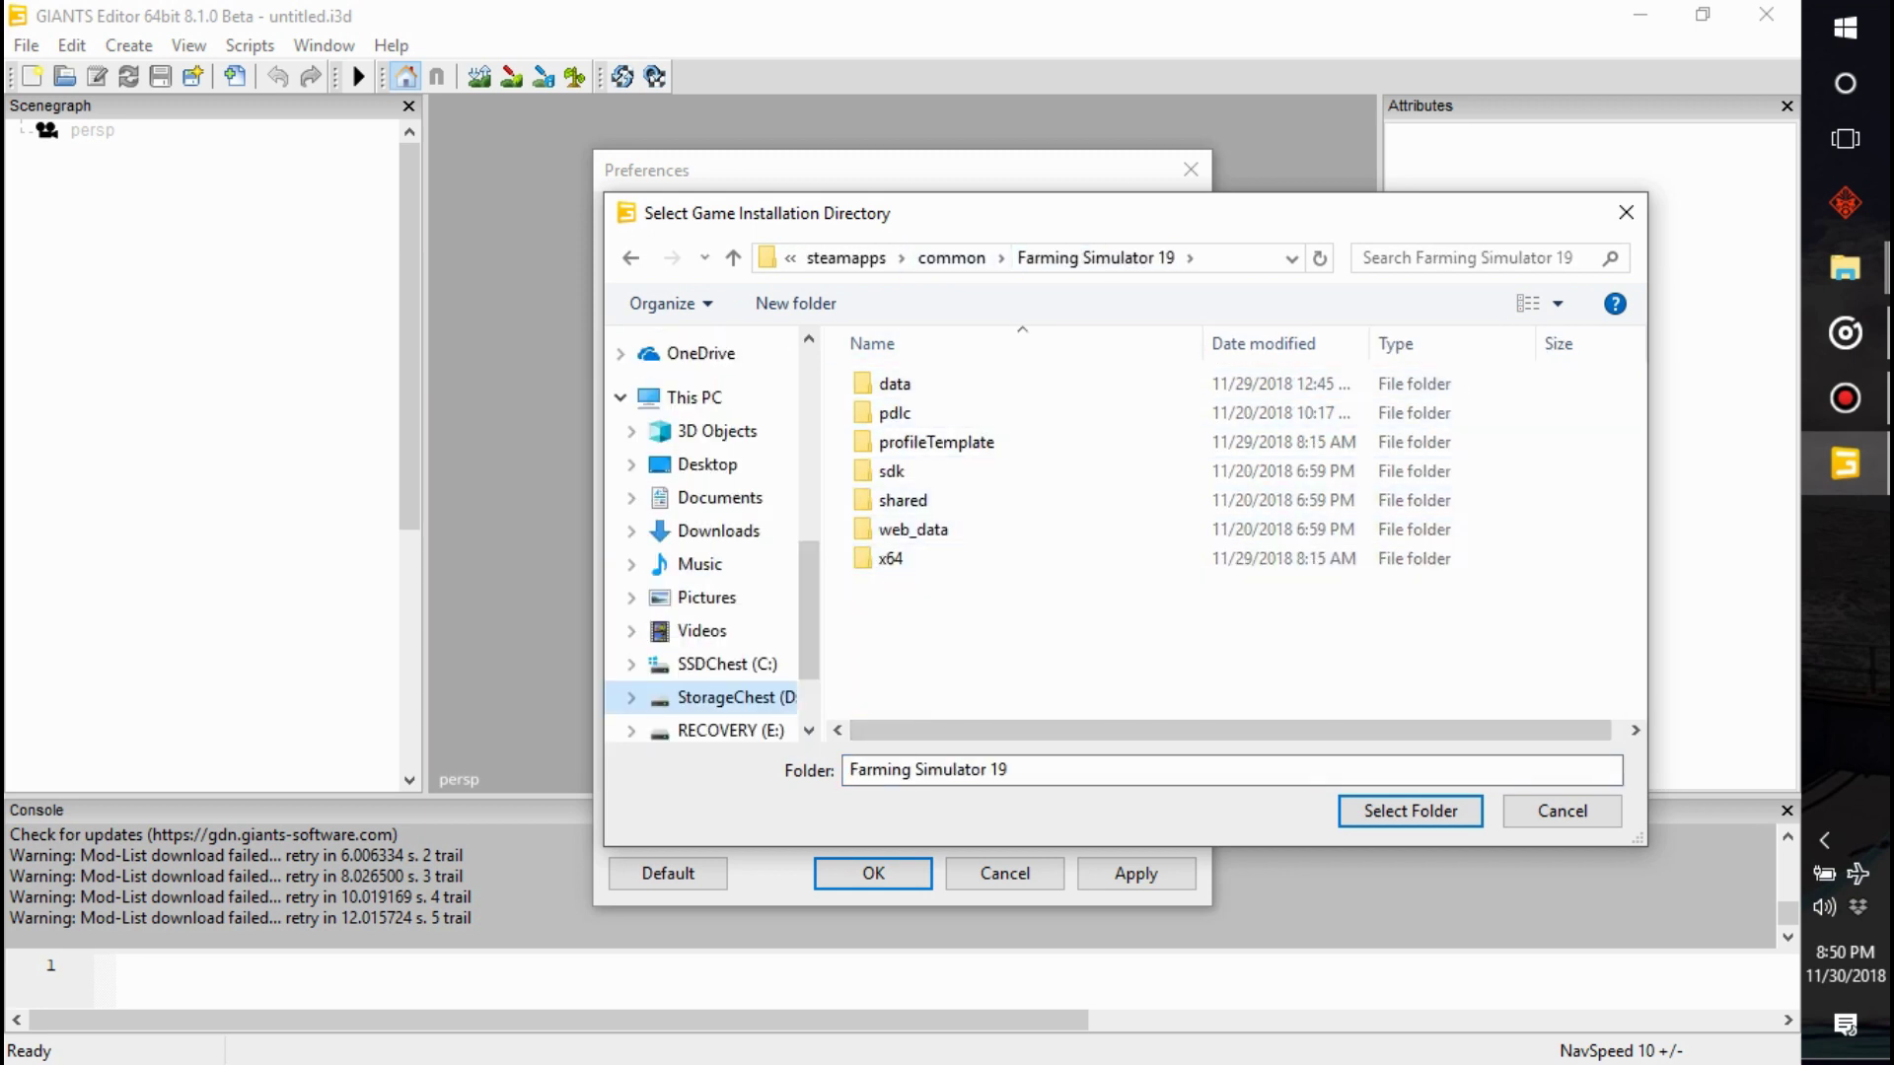
{"action": "left_click", "coordinate": [951, 258]}
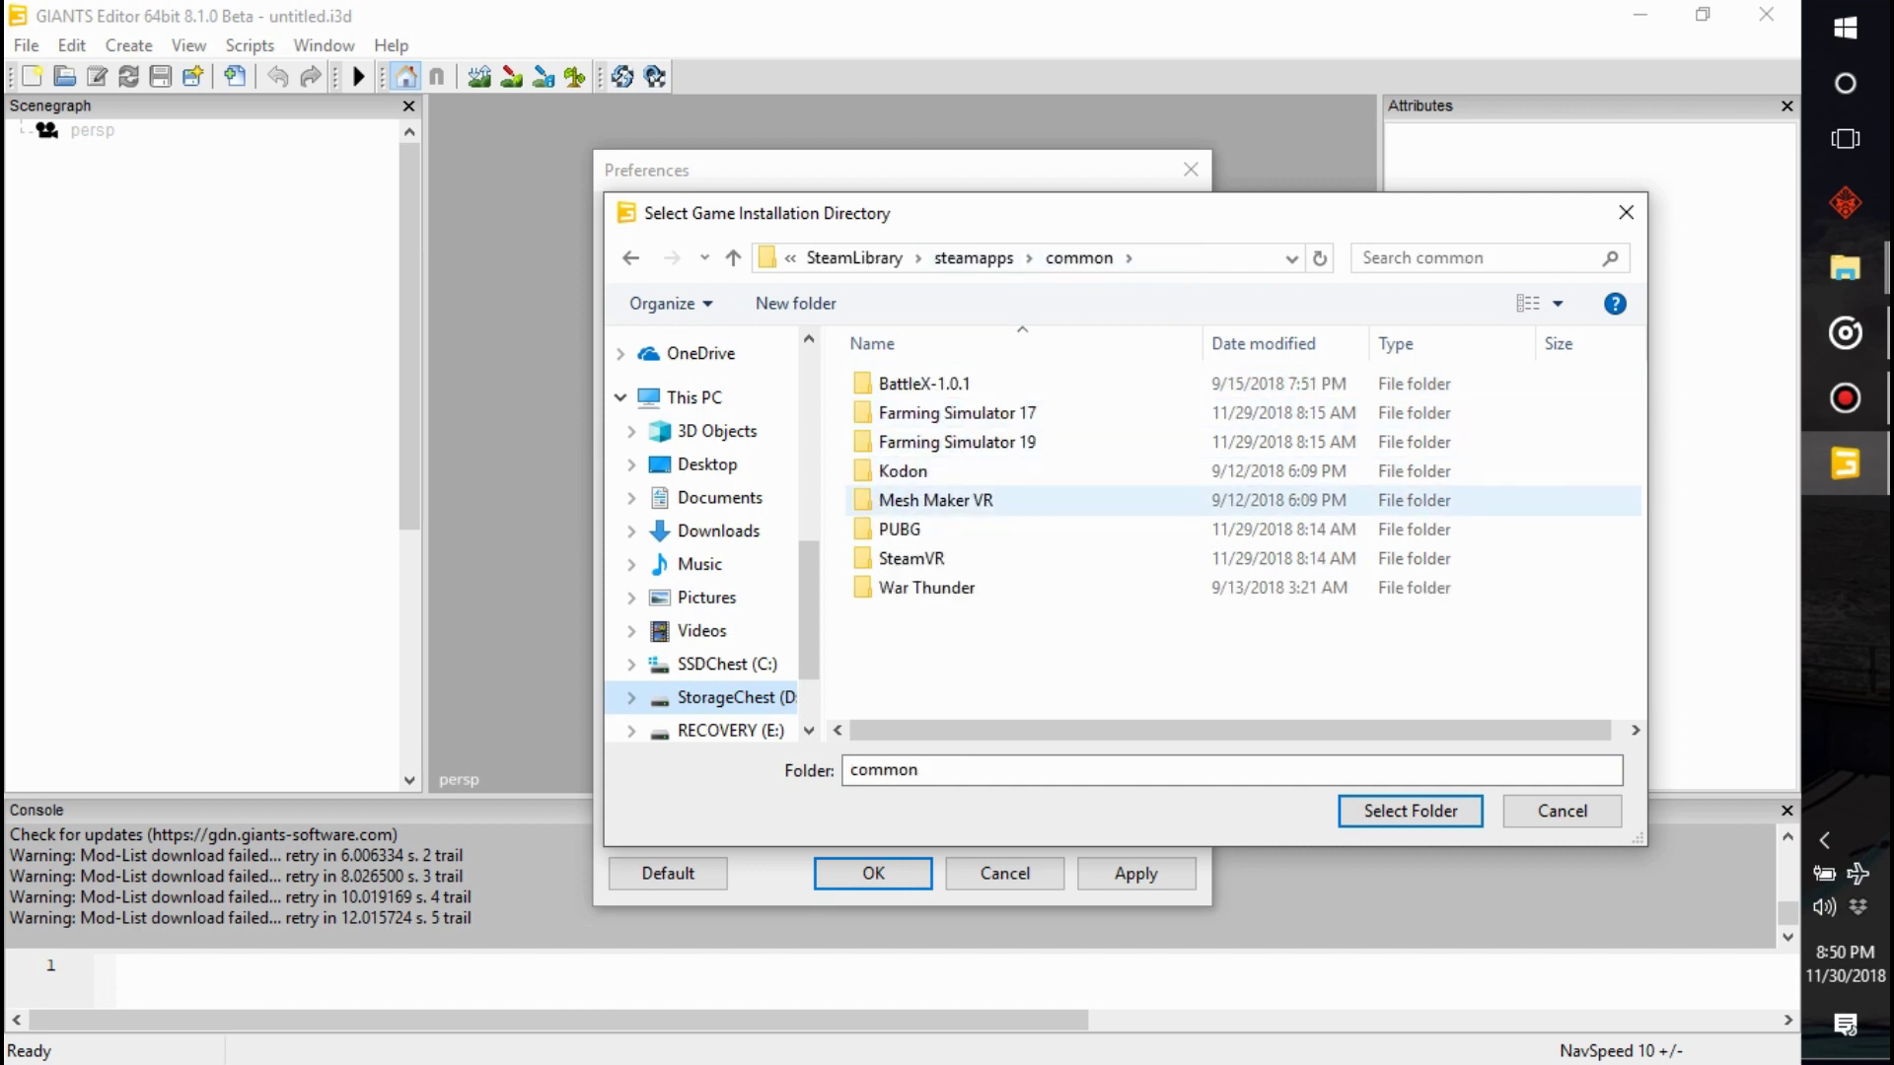
{"action": "double_click", "coordinate": [986, 441]}
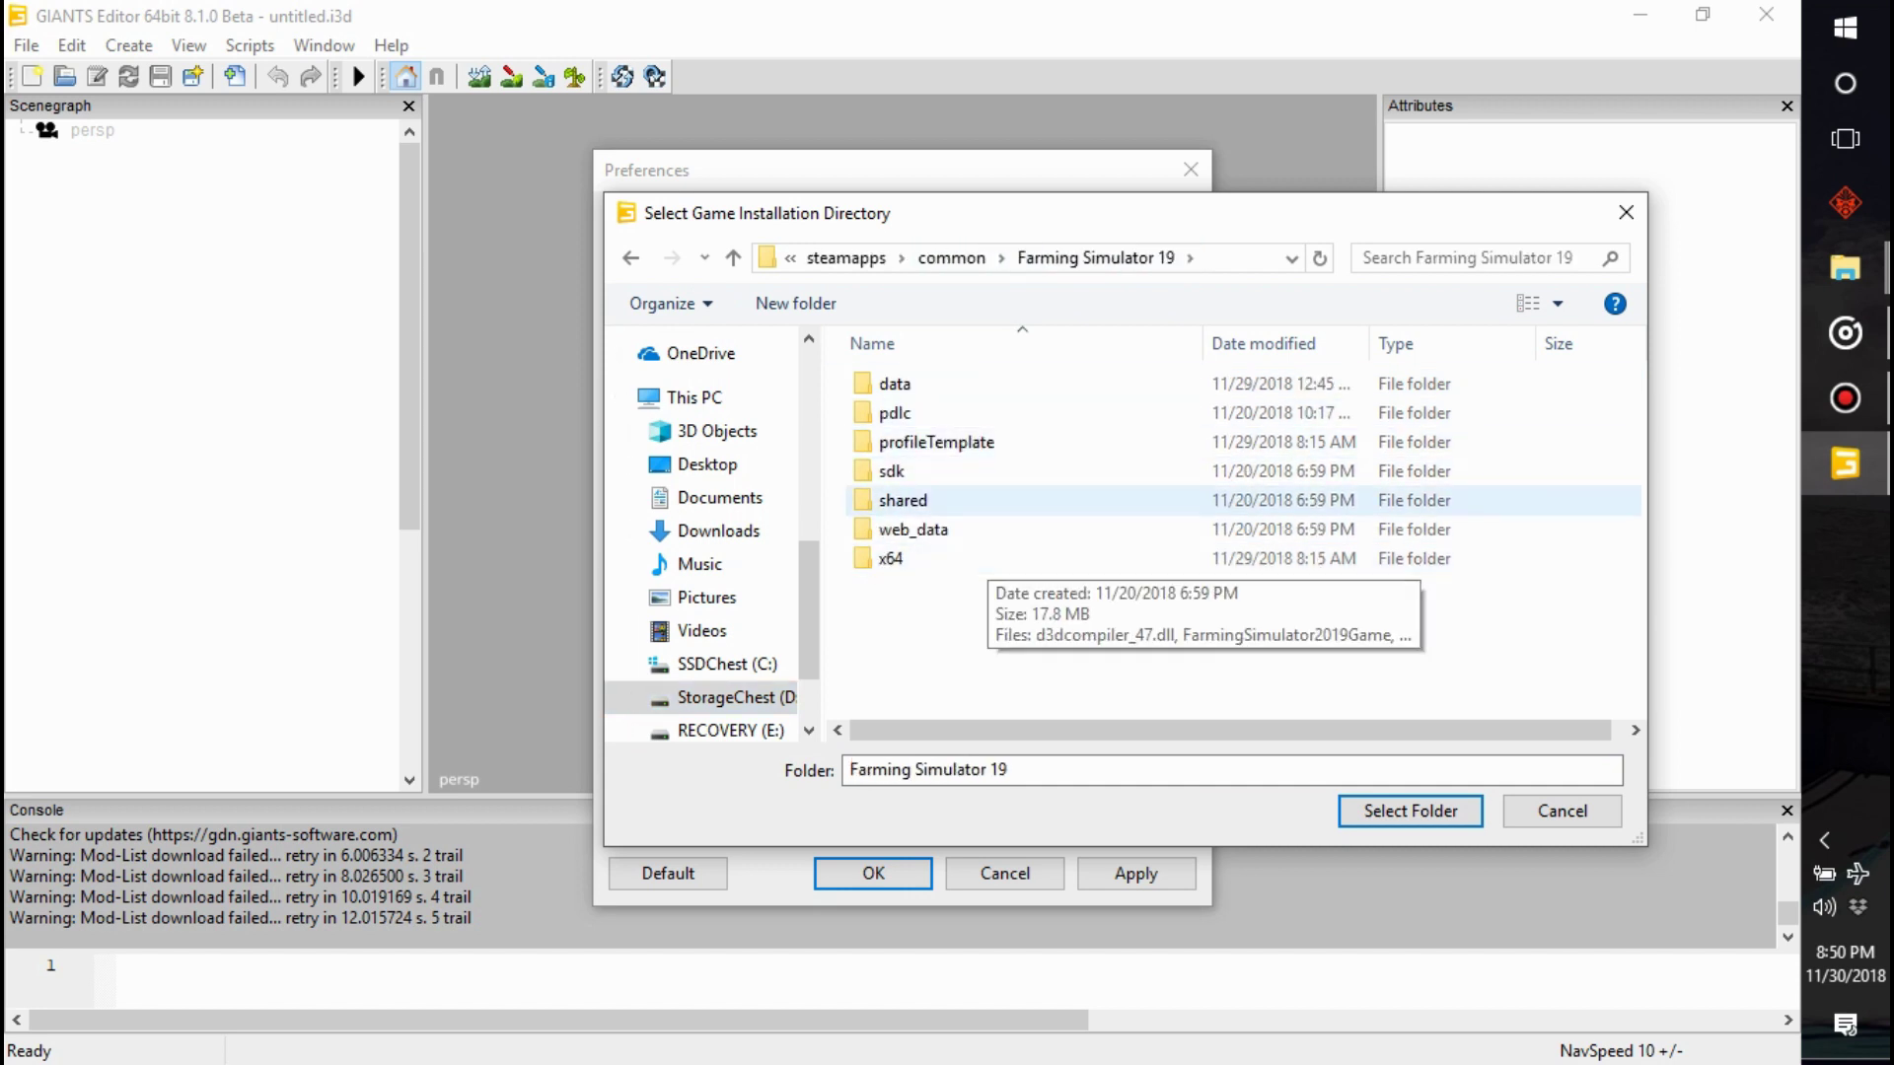
{"action": "double_click", "coordinate": [894, 383]}
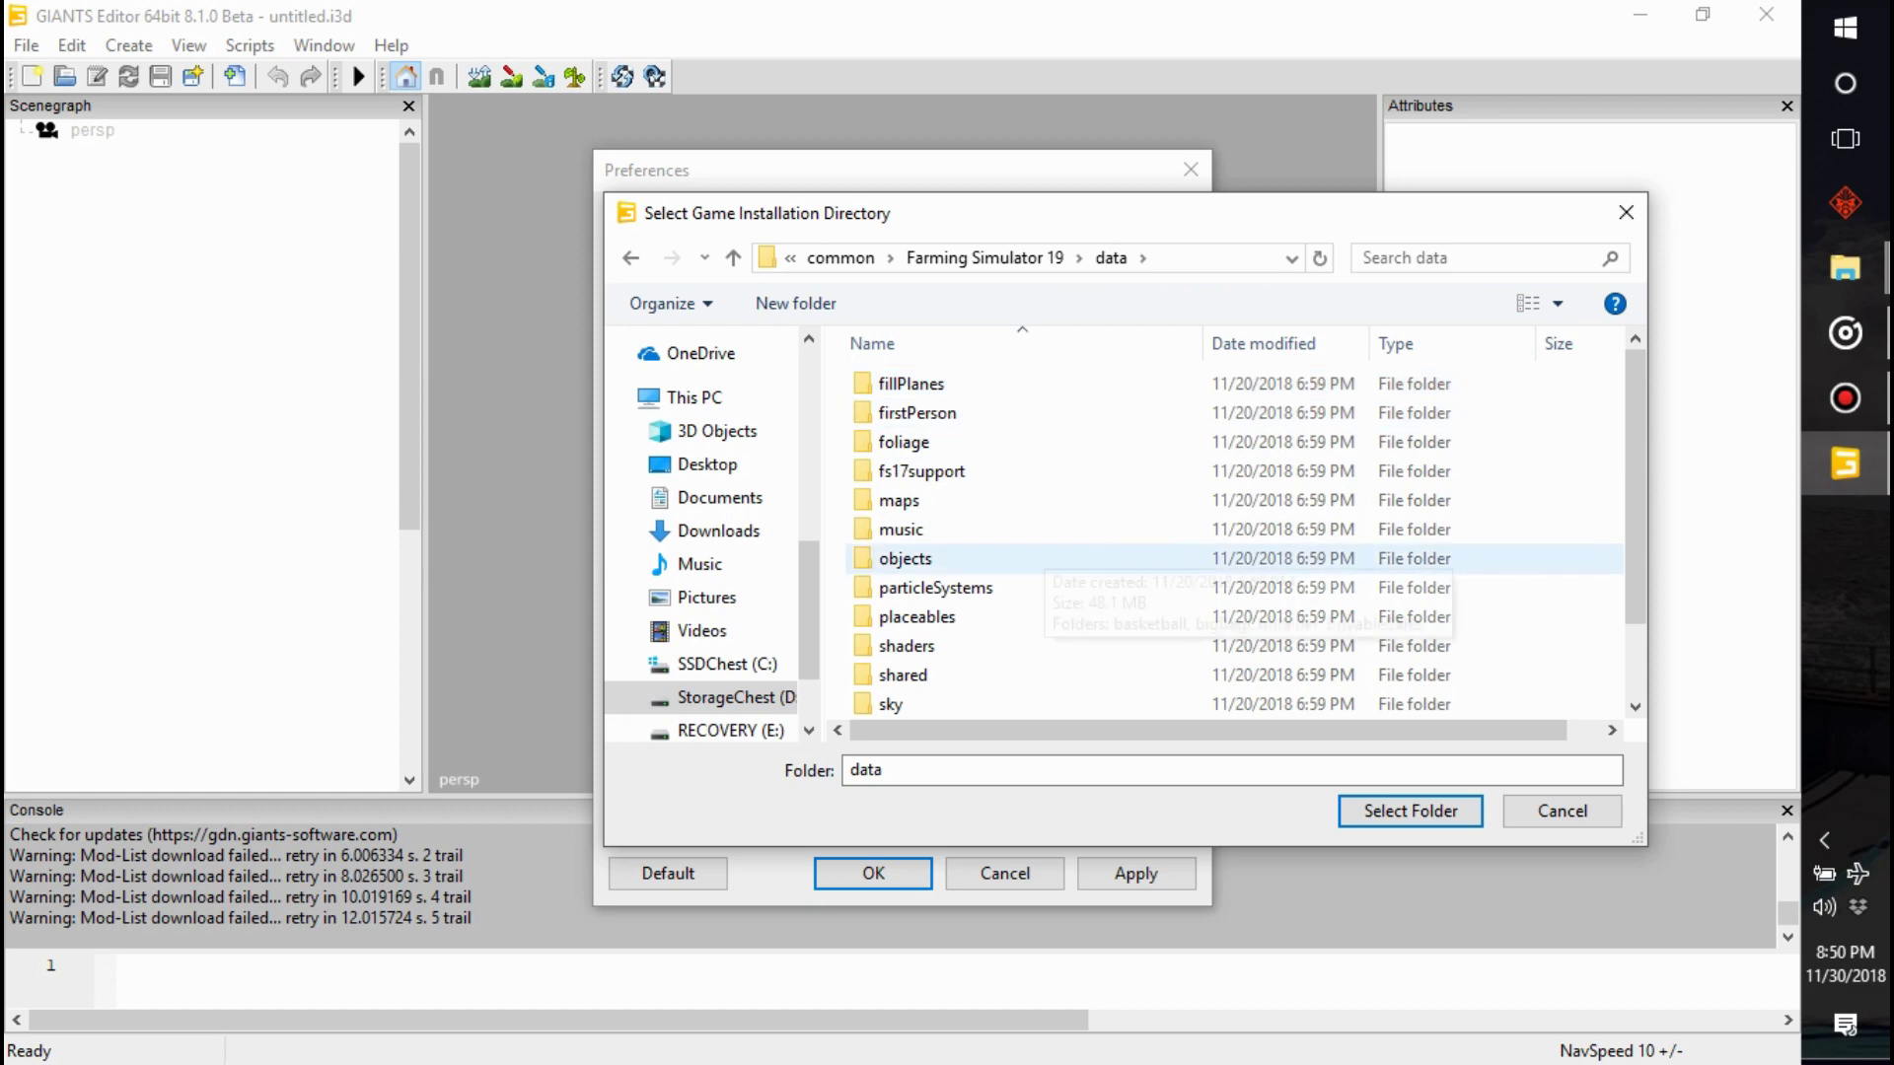
{"action": "scroll", "coordinate": [987, 523], "scroll_direction": "down", "scroll_amount": 1}
{"action": "left_click", "coordinate": [984, 257]}
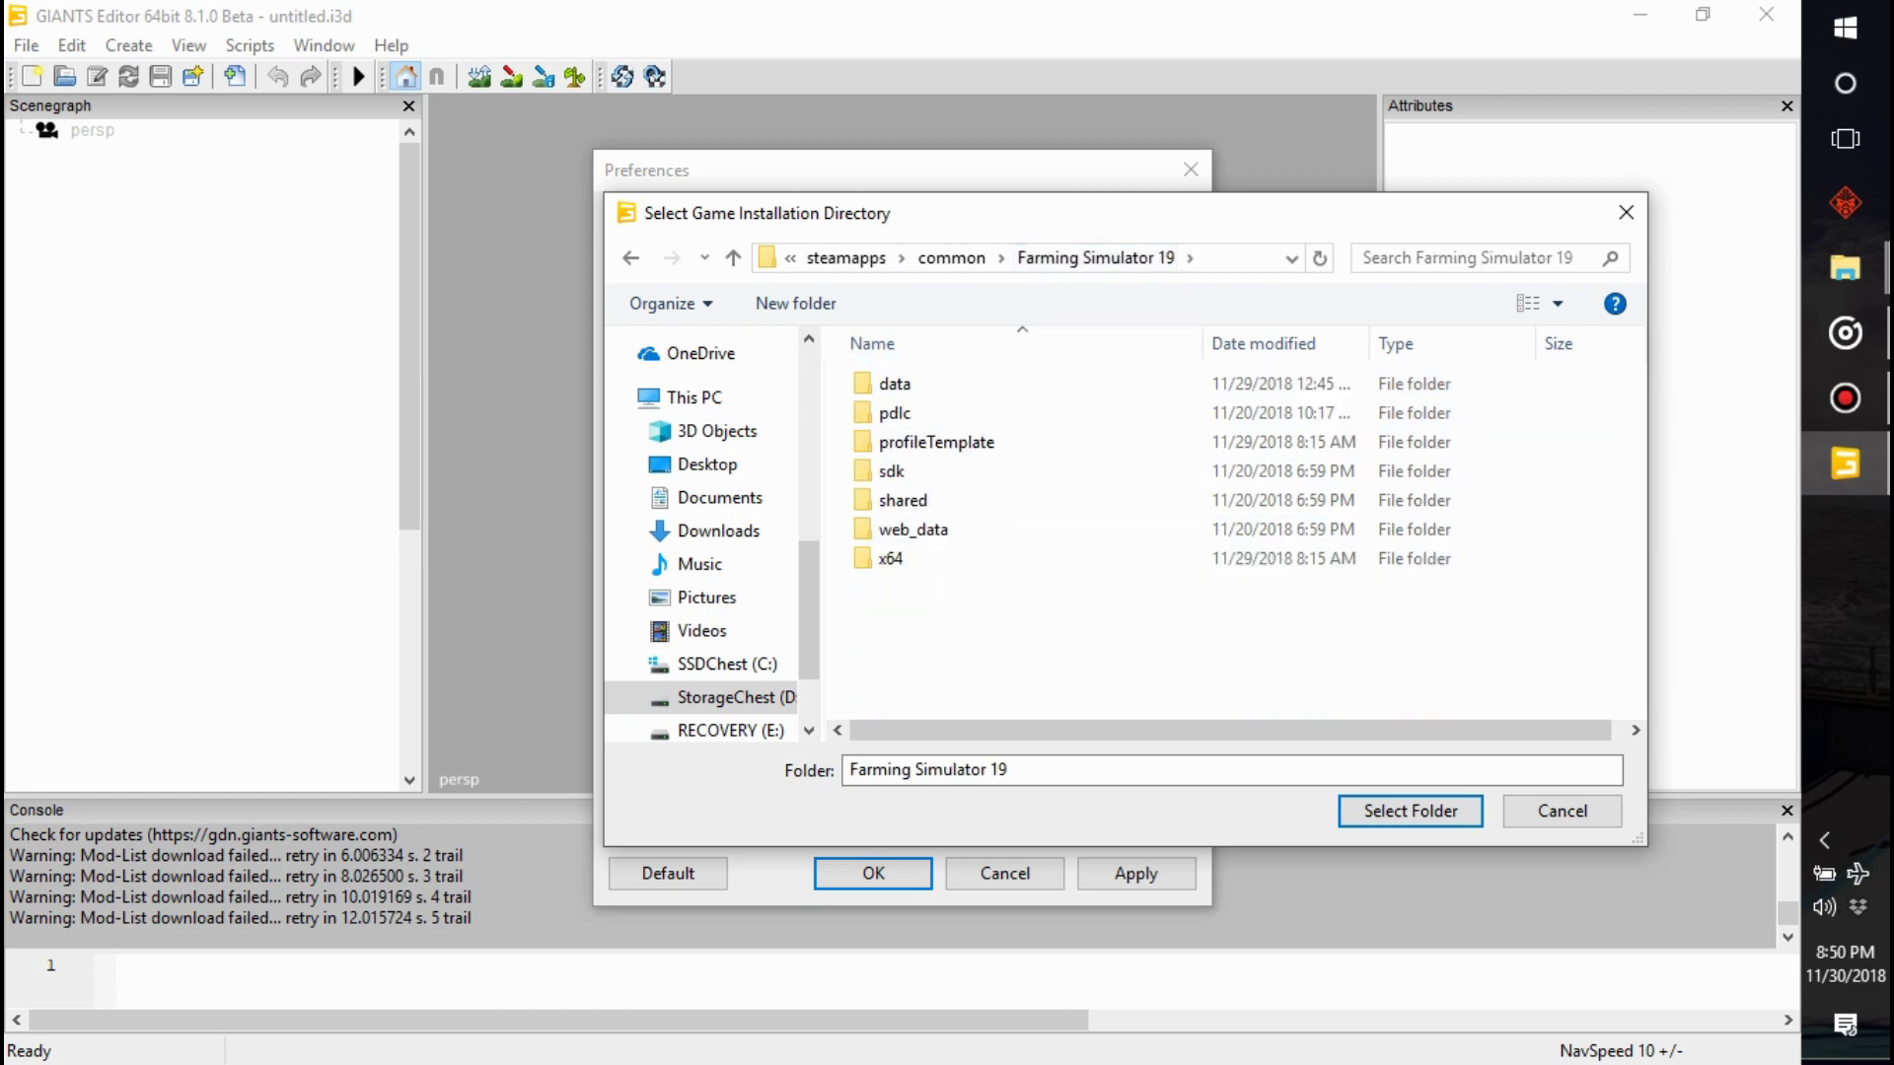
{"action": "key", "text": "Return"}
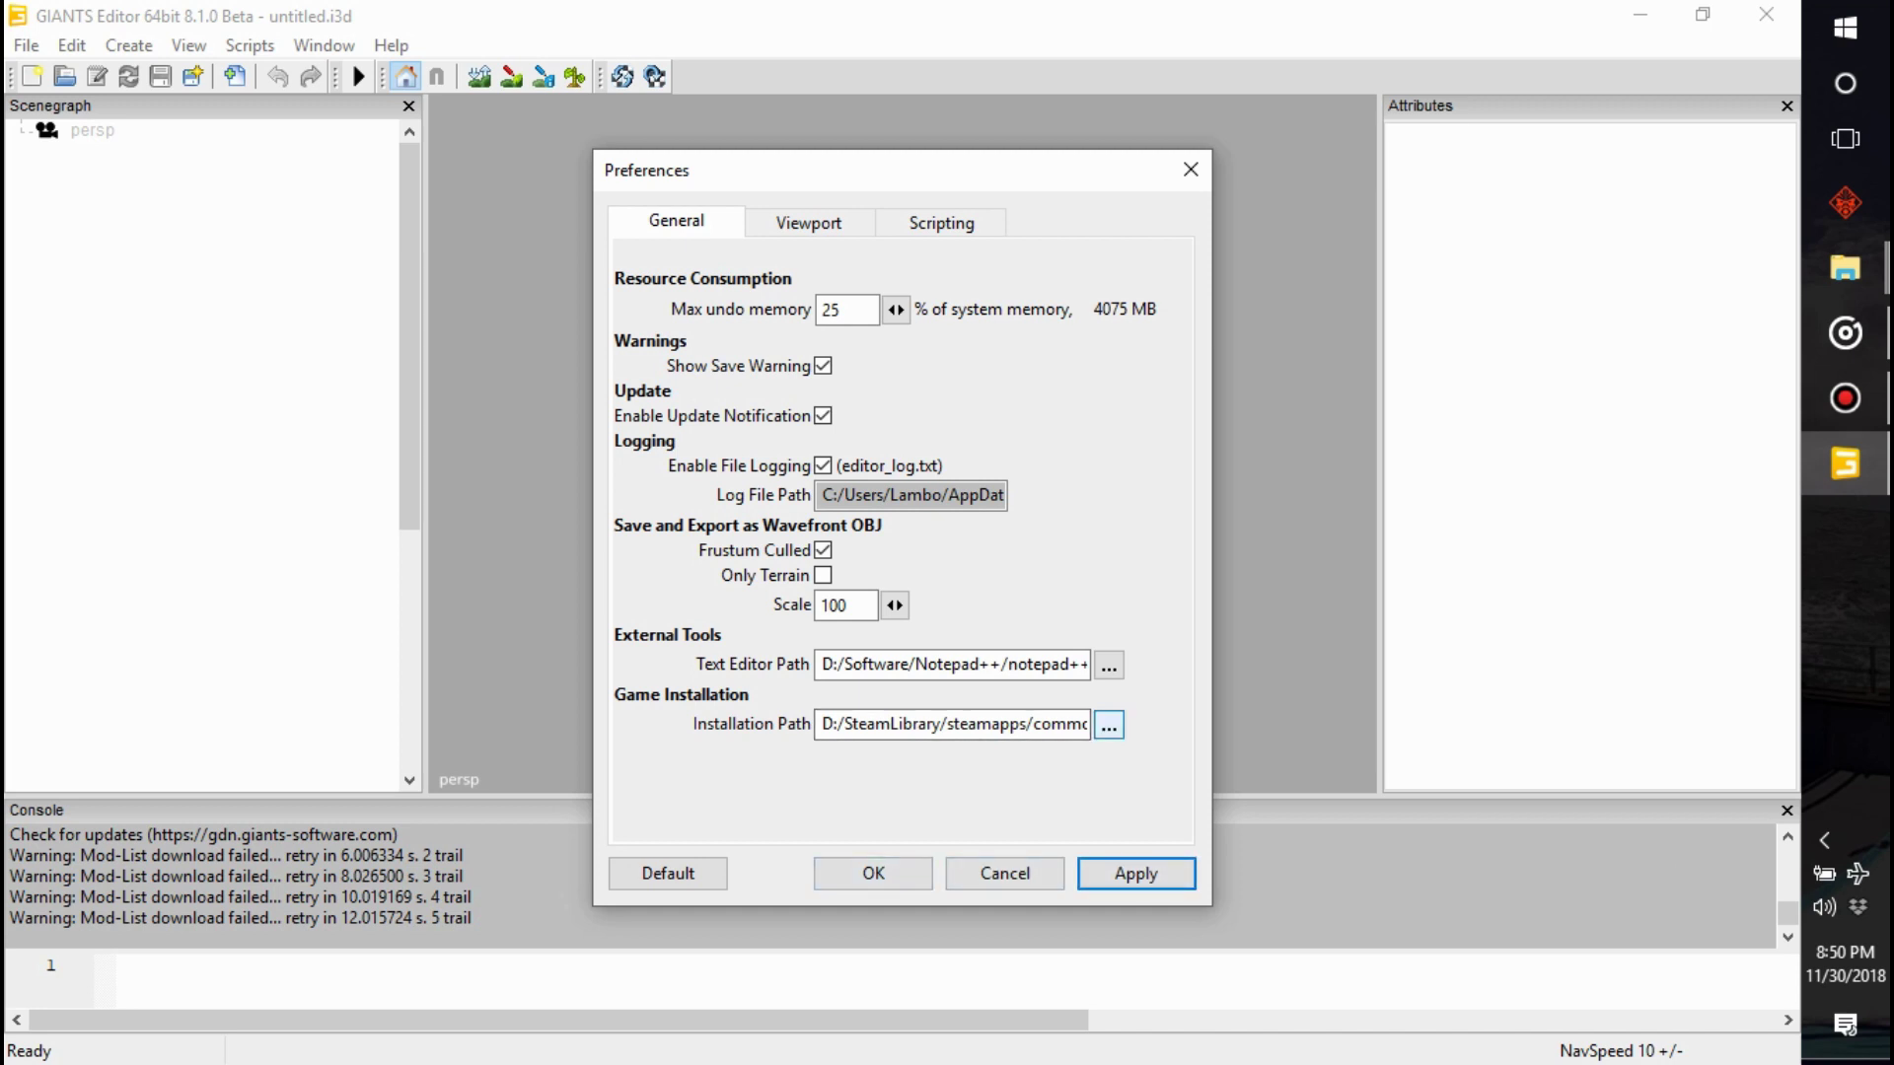
{"action": "left_click", "coordinate": [871, 873]}
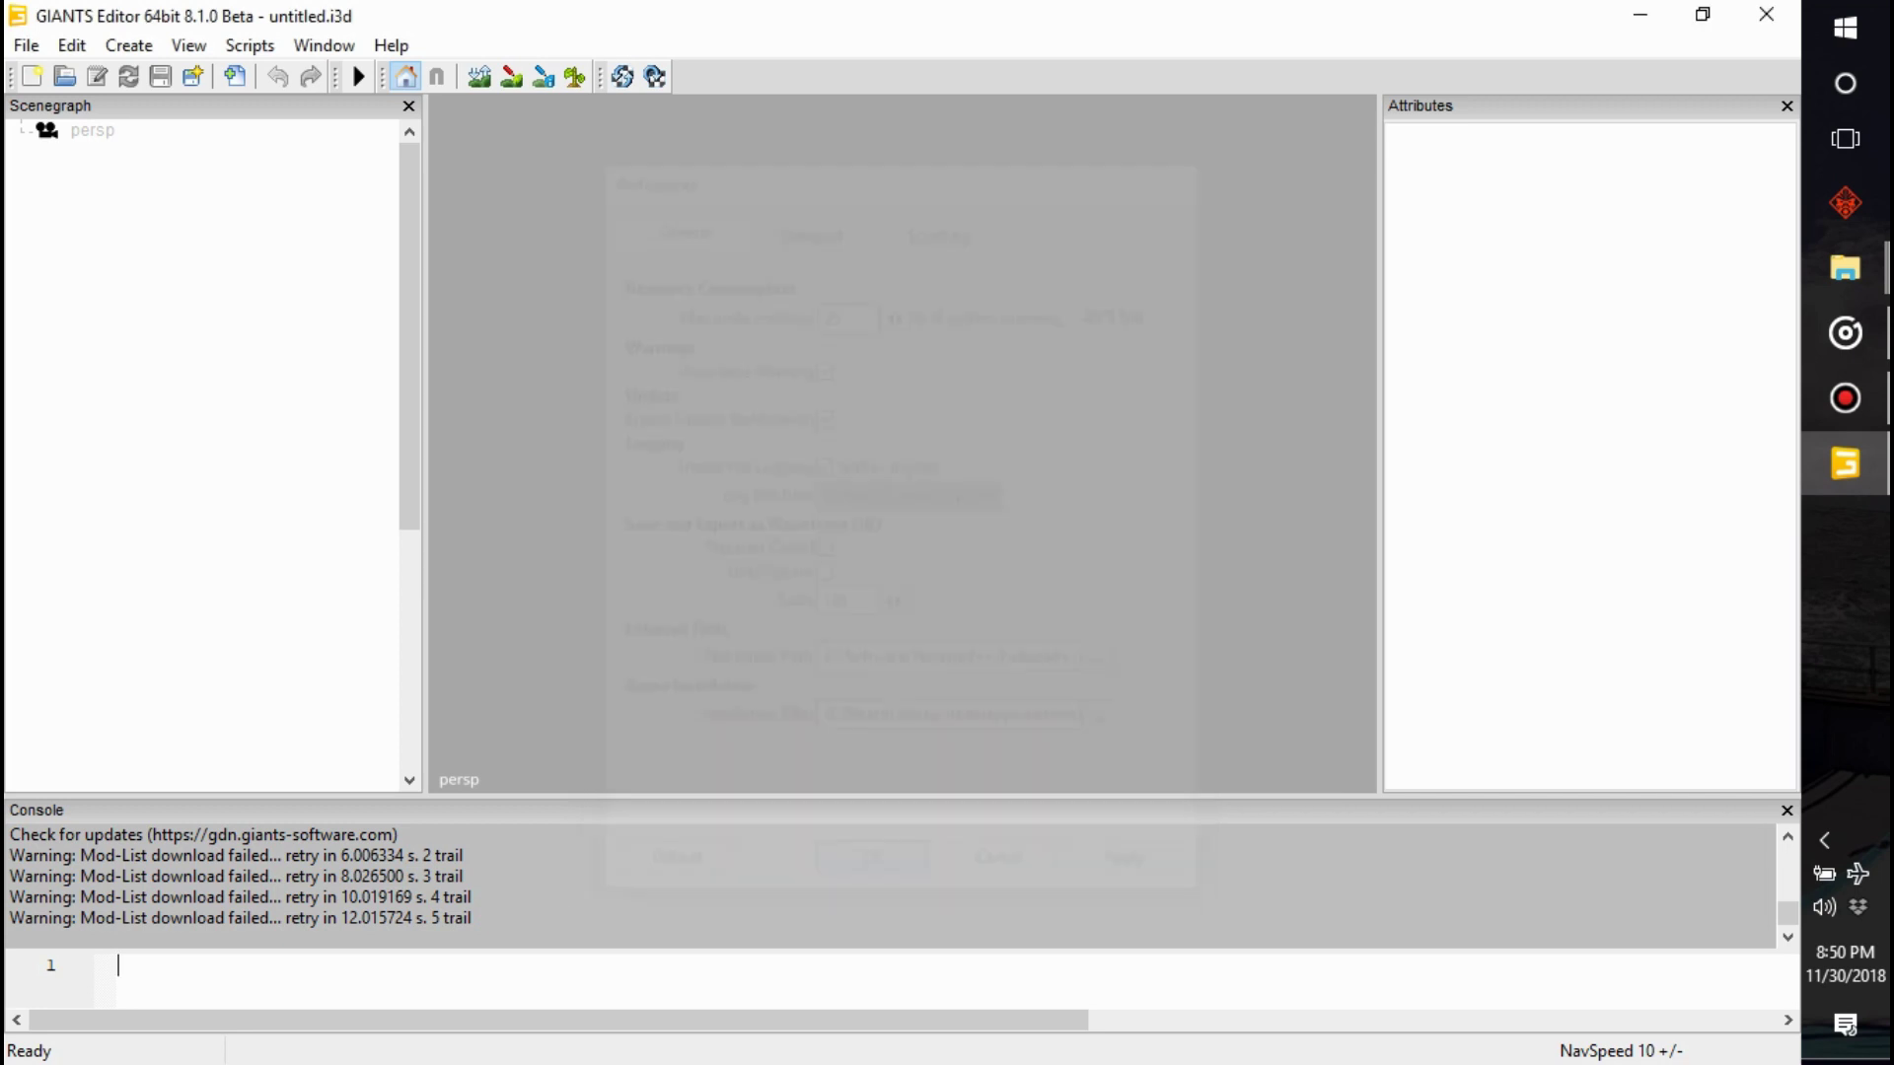
- Launch the previously installed GIANTS Editor 64bit 8.0.0 alongside the 8.1.0 Beta
{"action": "mouse_move", "coordinate": [1845, 268]}
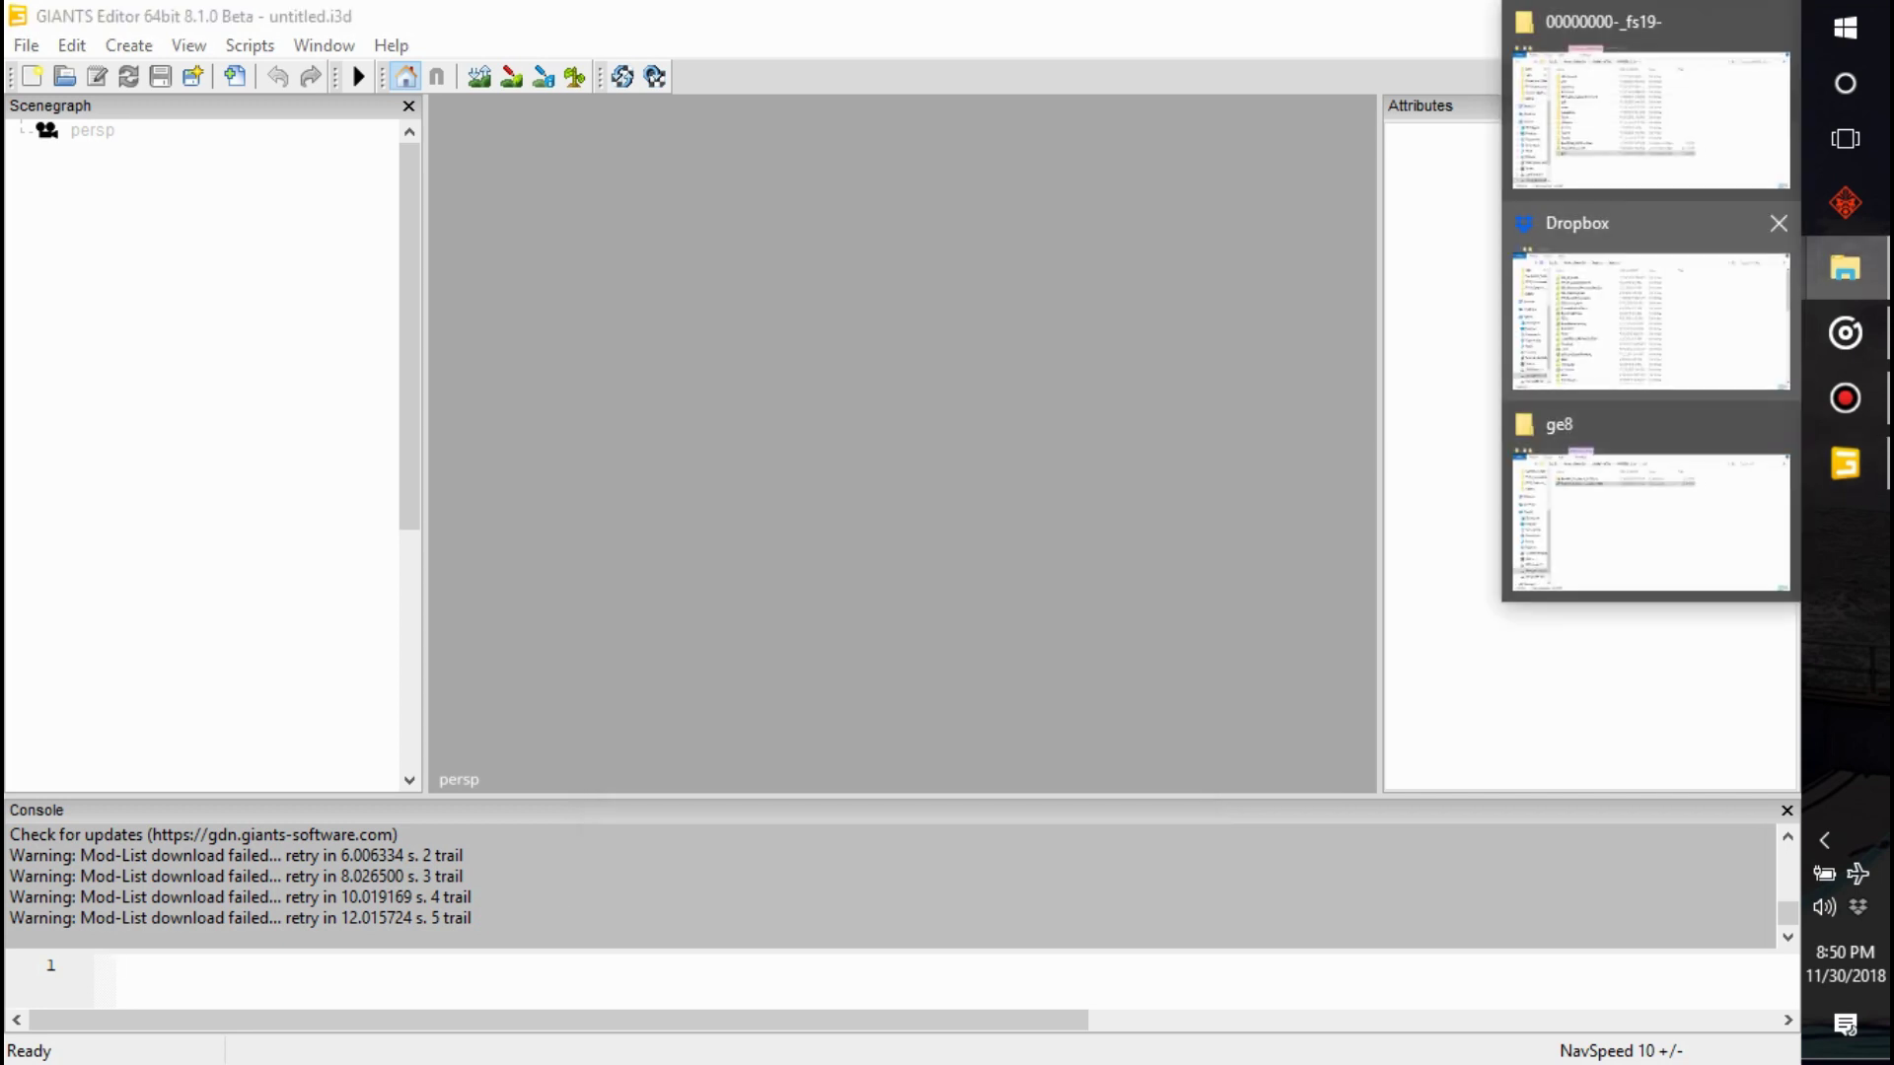
{"action": "left_click", "coordinate": [1845, 28]}
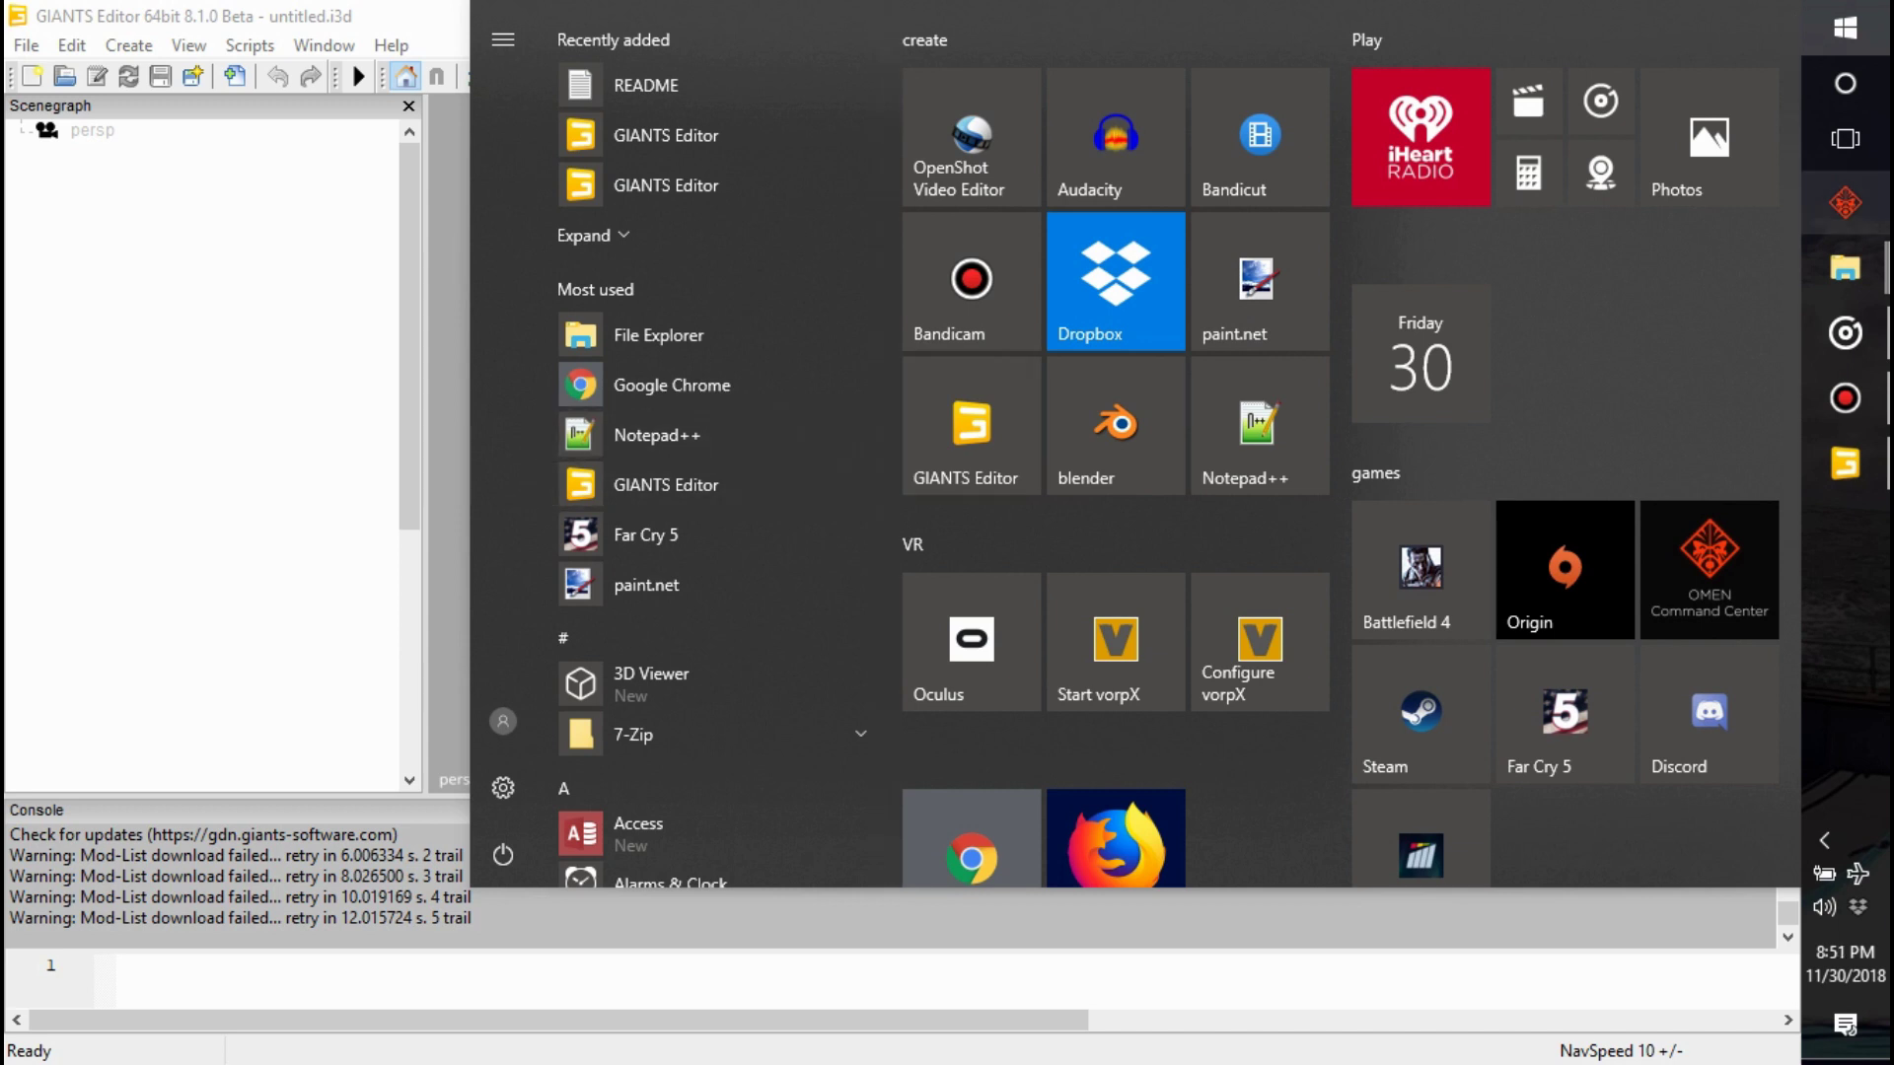
{"action": "mouse_move", "coordinate": [1844, 266]}
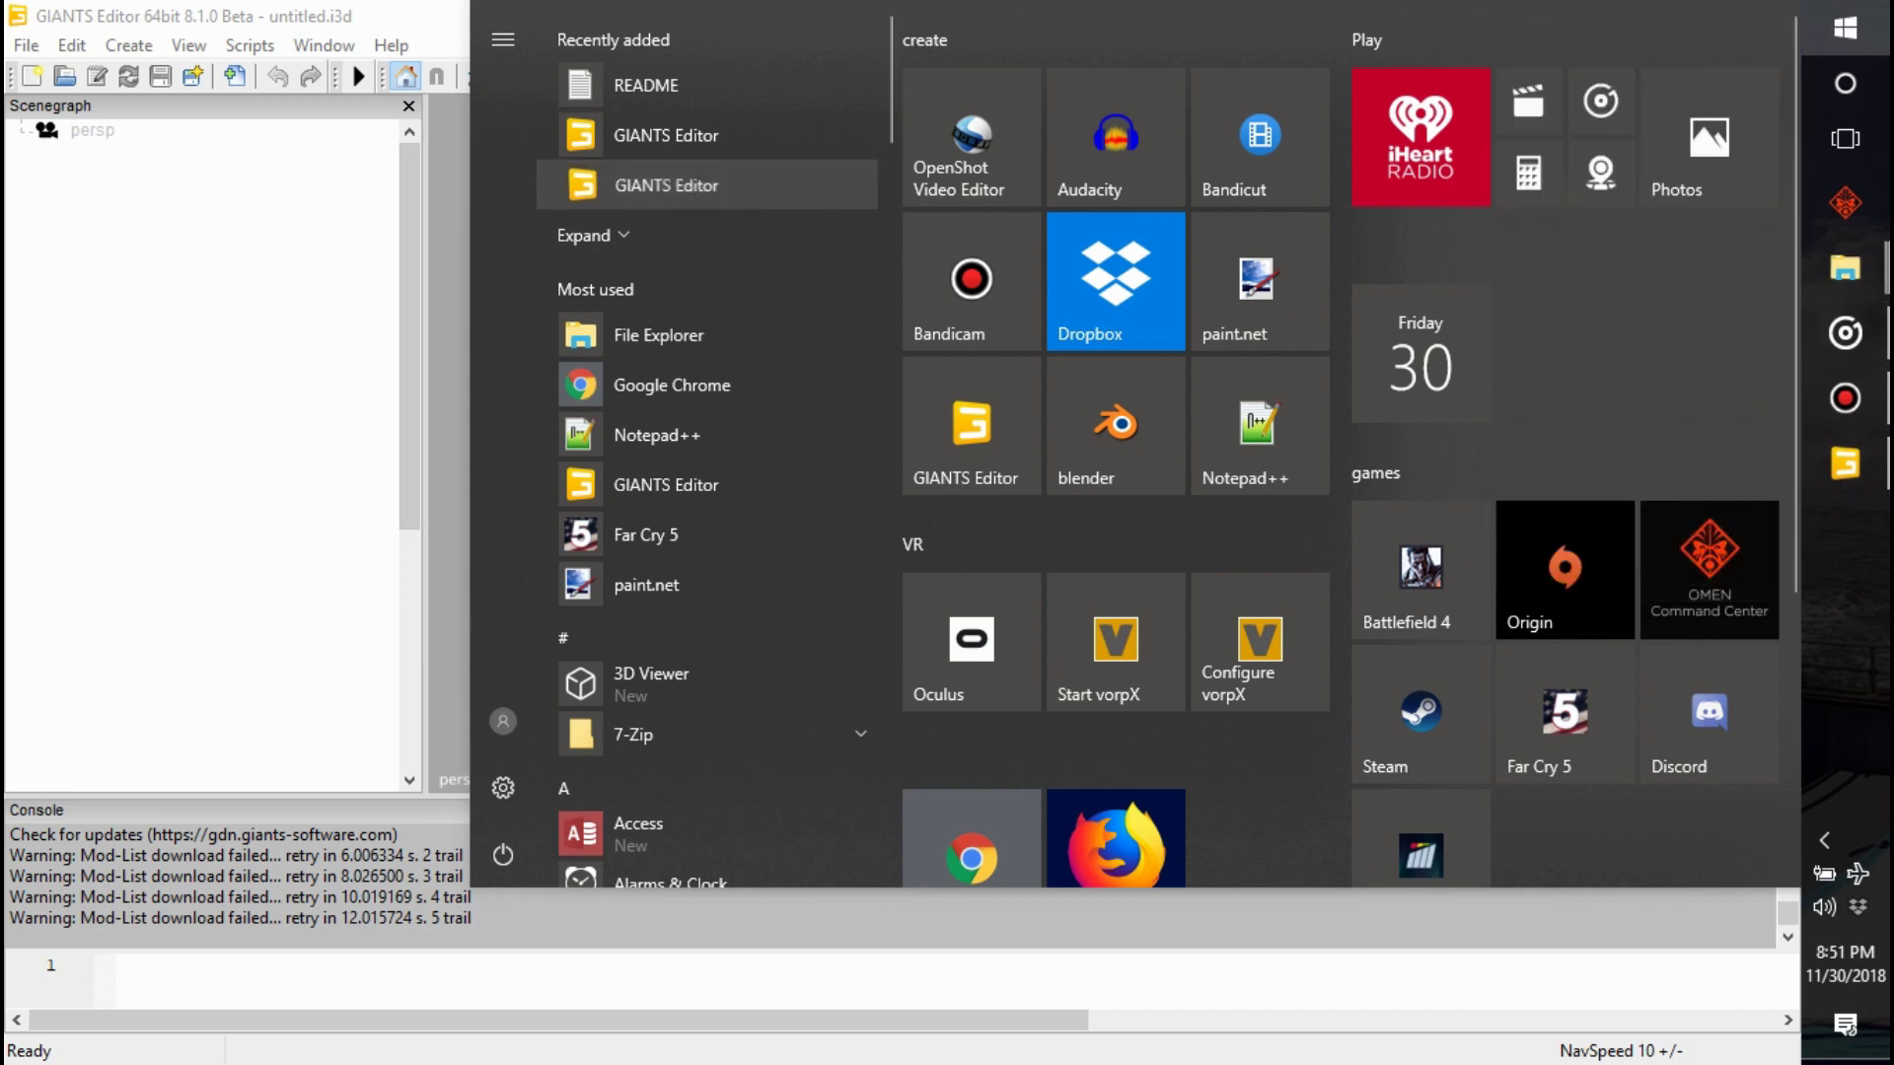
{"action": "right_click", "coordinate": [651, 197]}
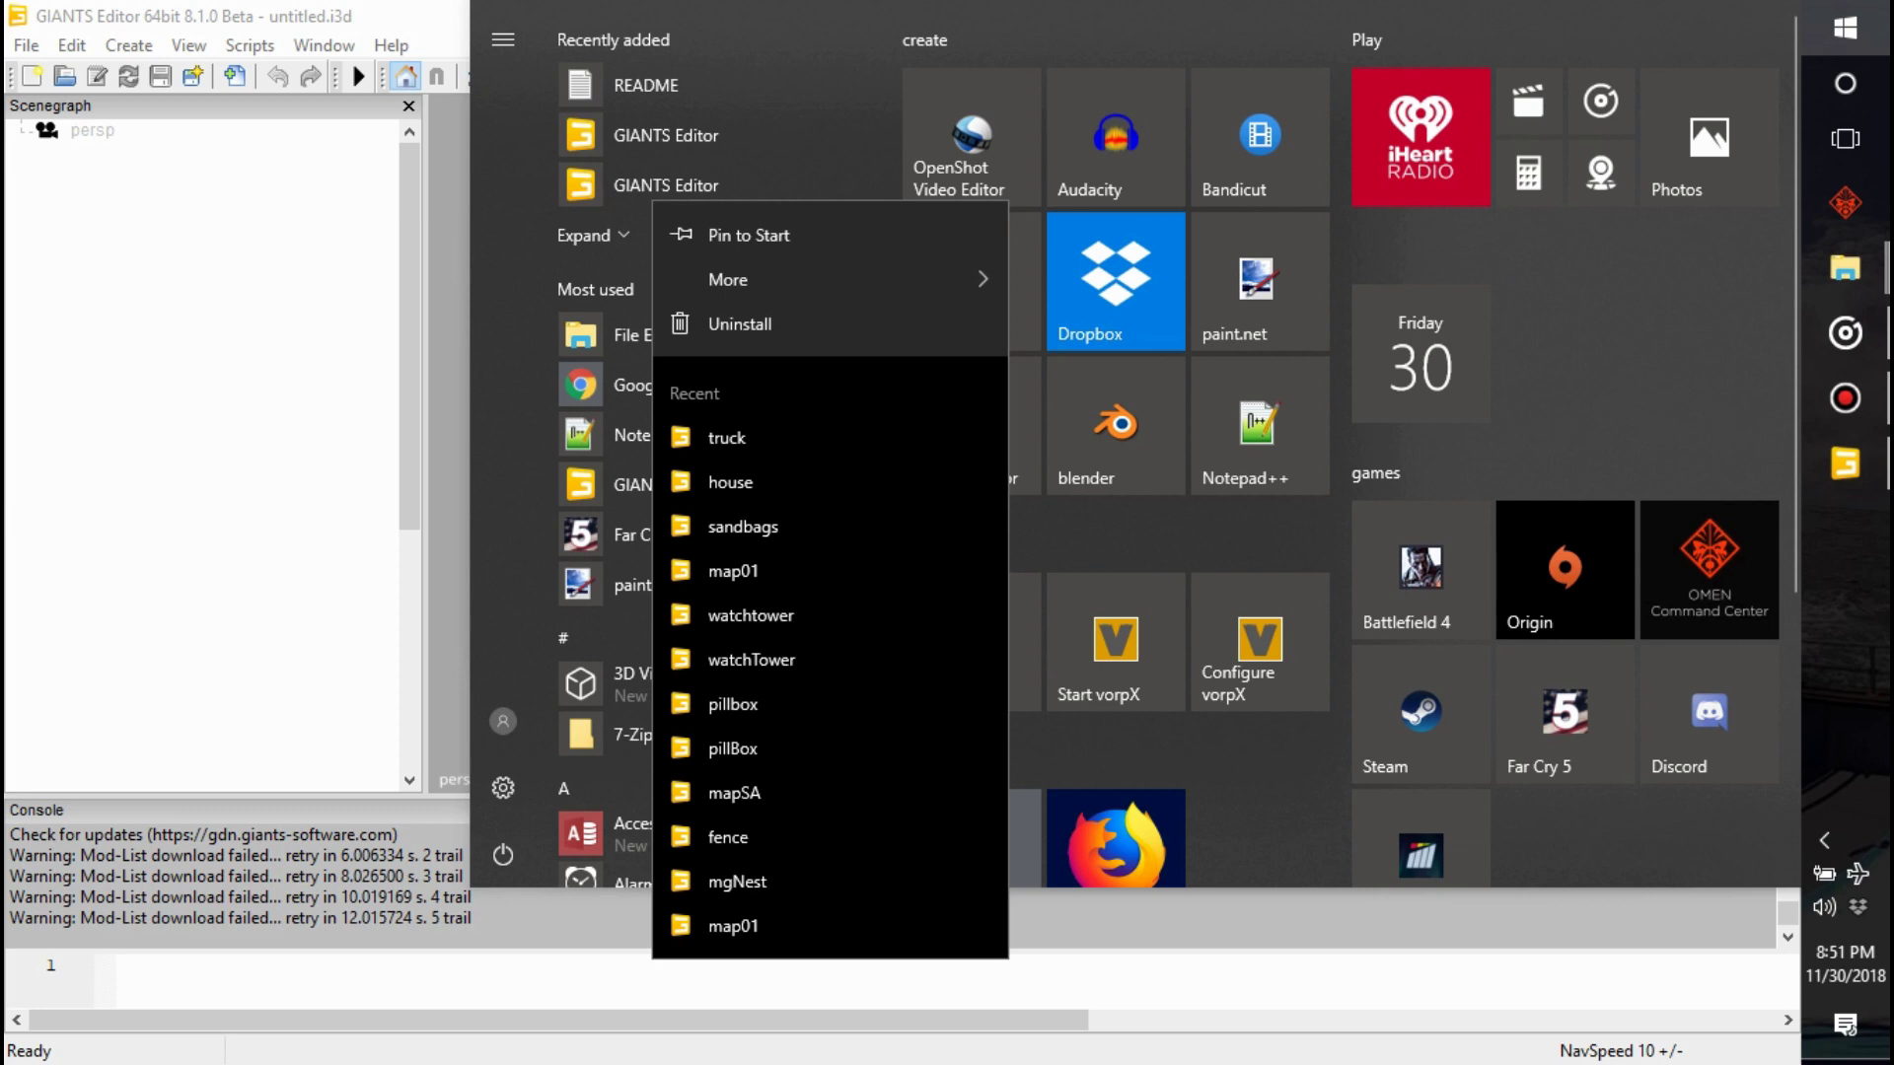
{"action": "key", "text": "Escape"}
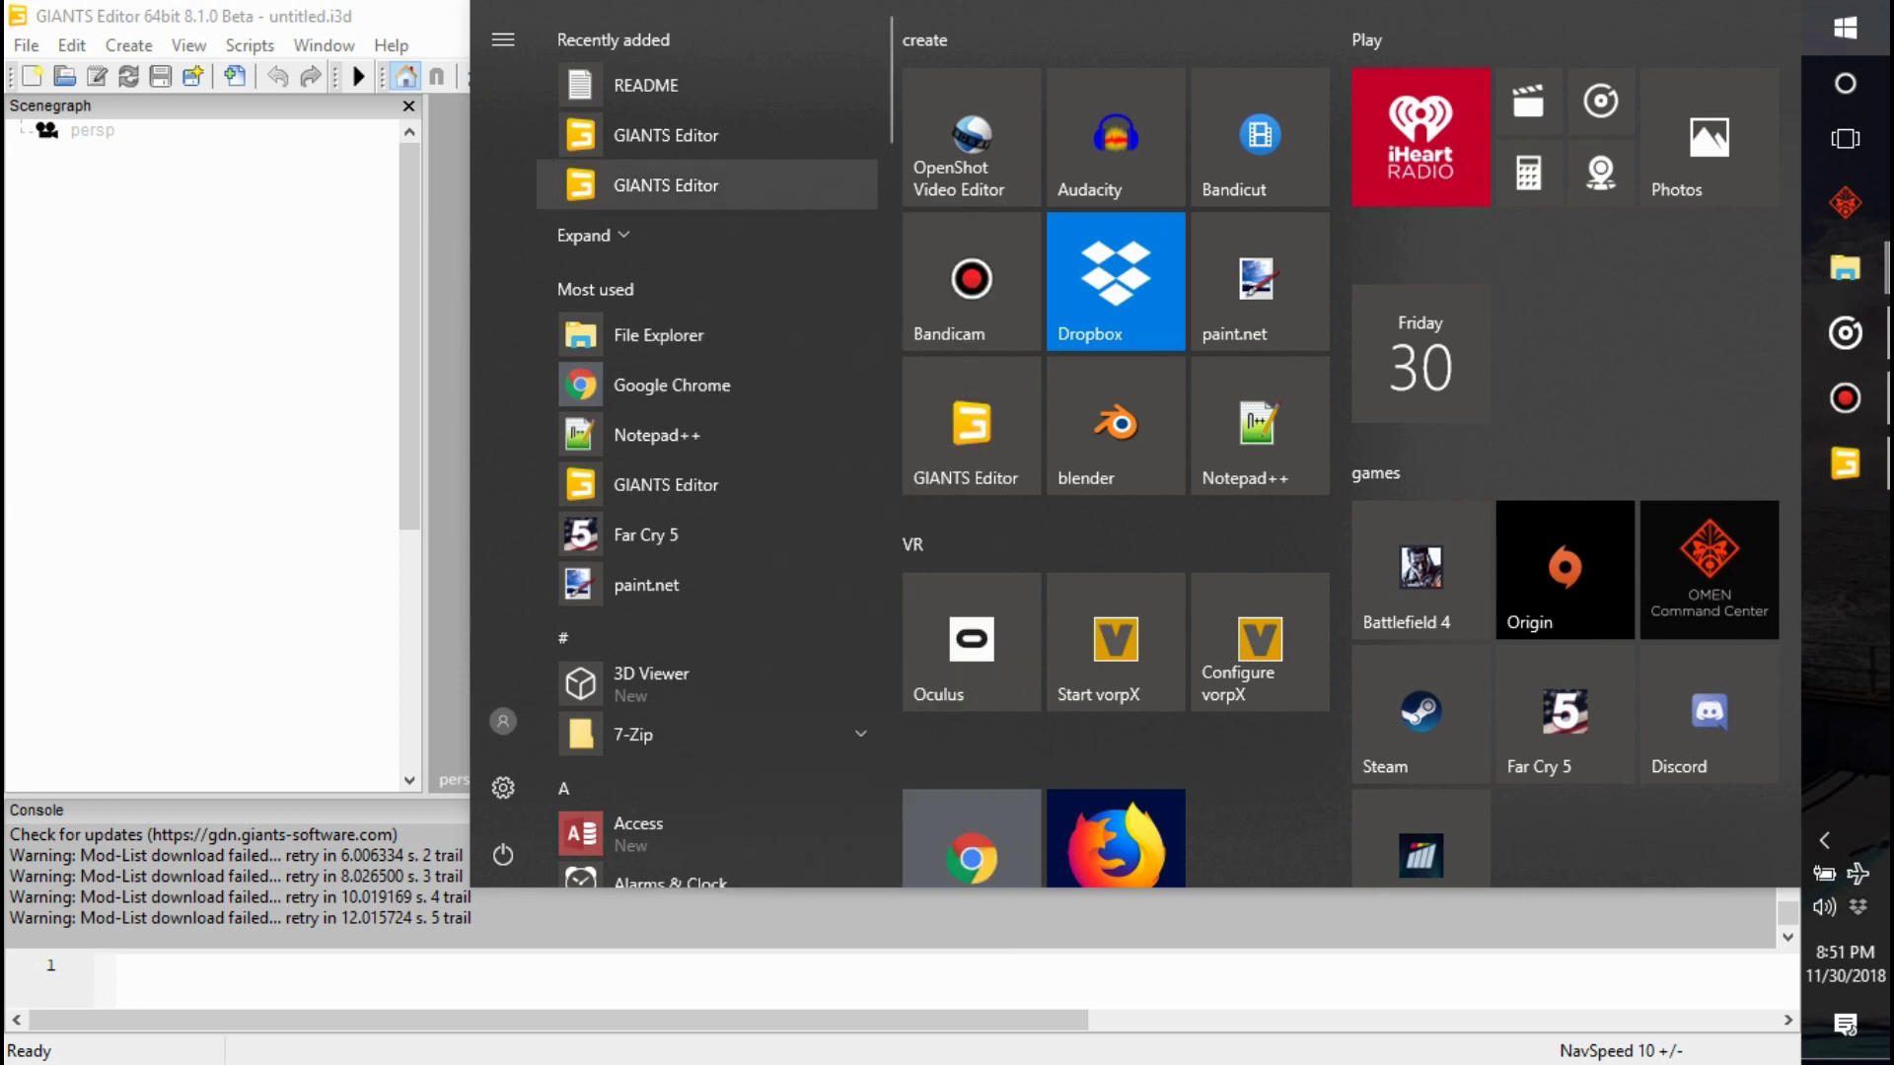
{"action": "left_click", "coordinate": [666, 185]}
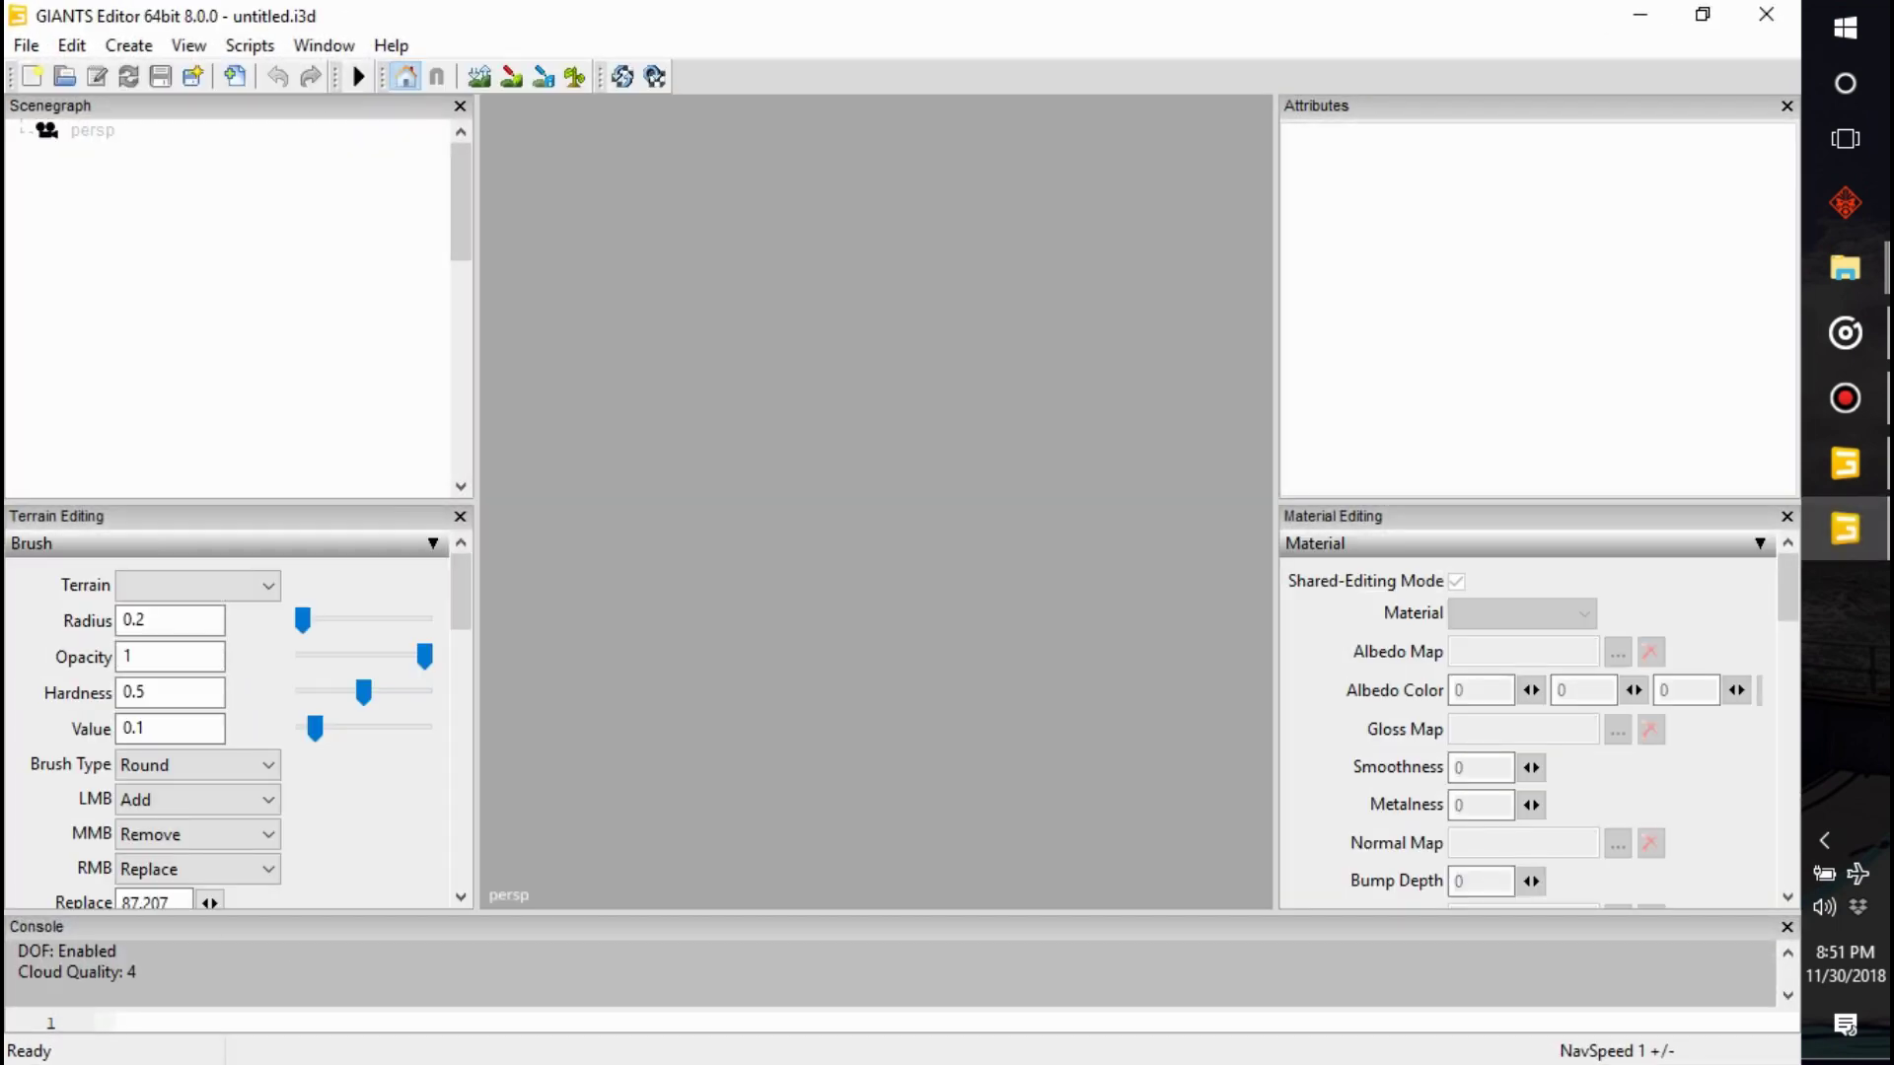
- Review the text editor and game installation paths in the 8.0.0 preferences, and close the dialog and that editor without changes
{"action": "left_click", "coordinate": [26, 45]}
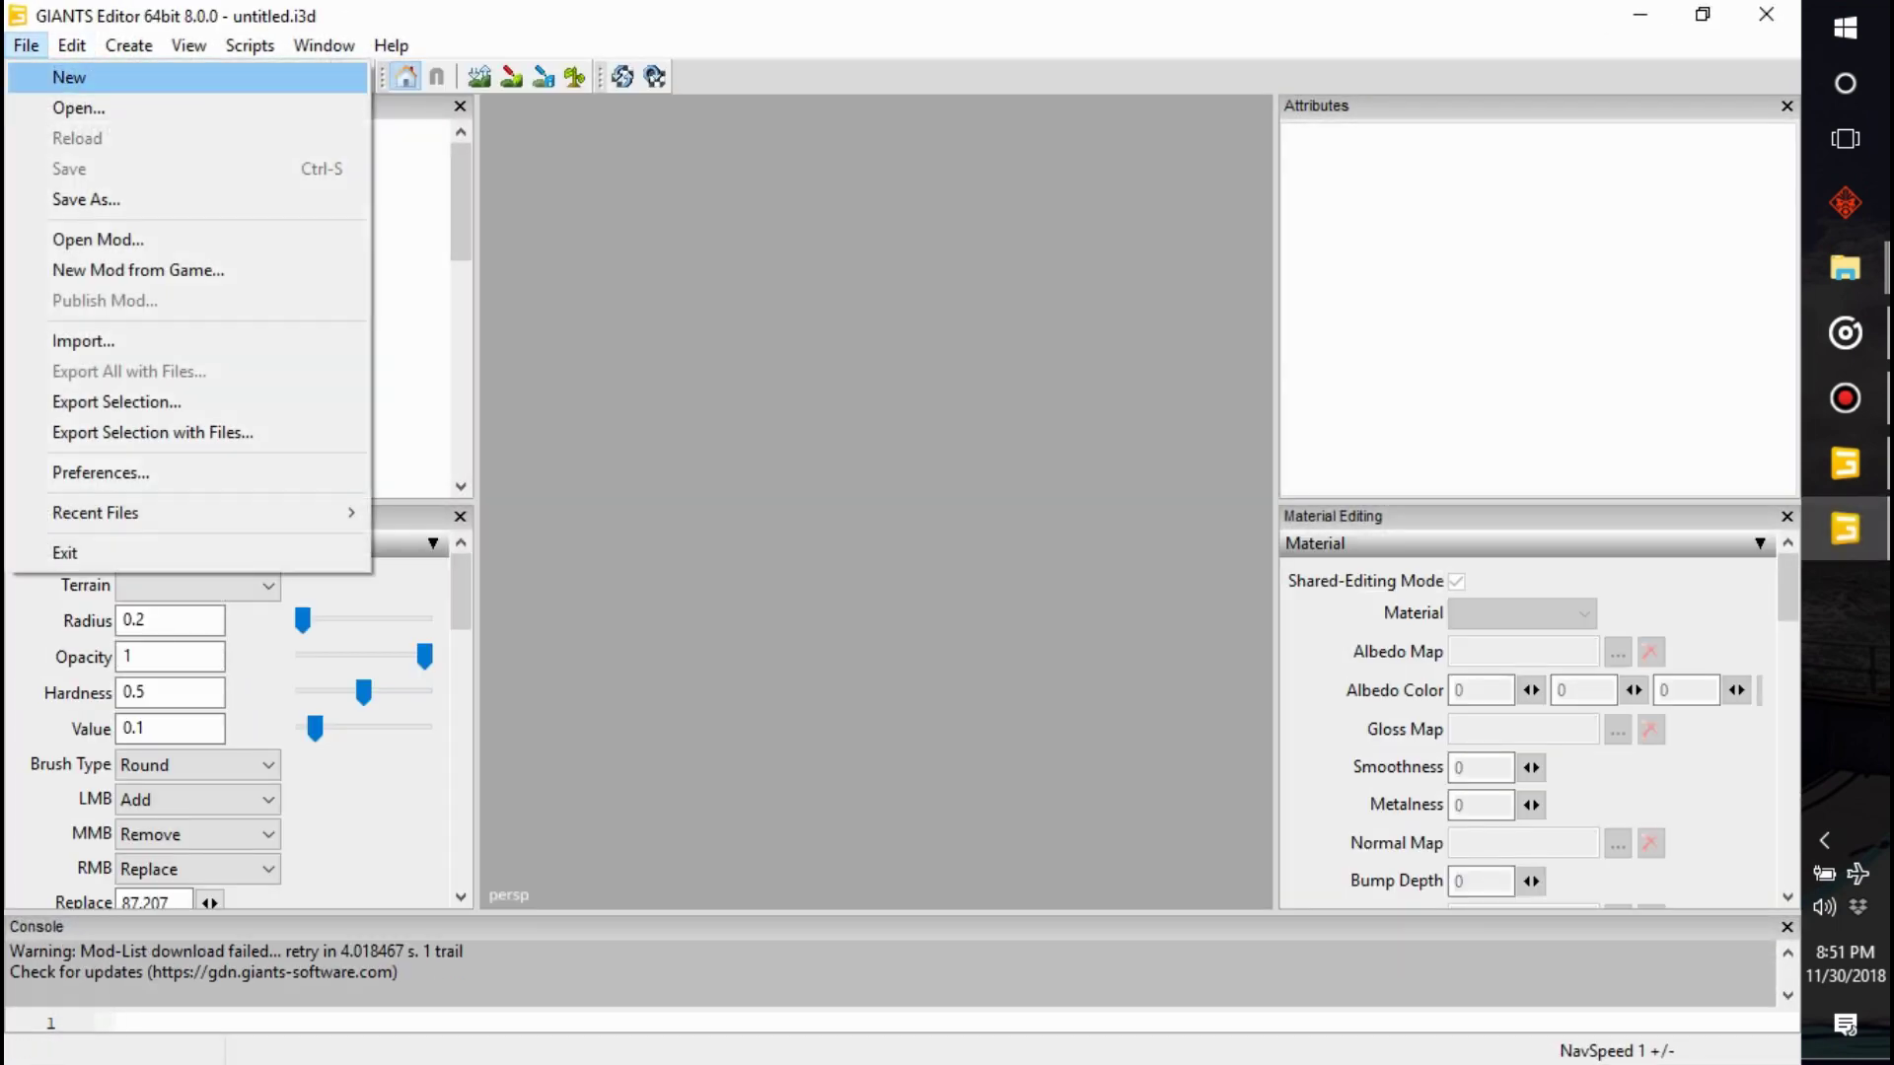
{"action": "left_click", "coordinate": [84, 471]}
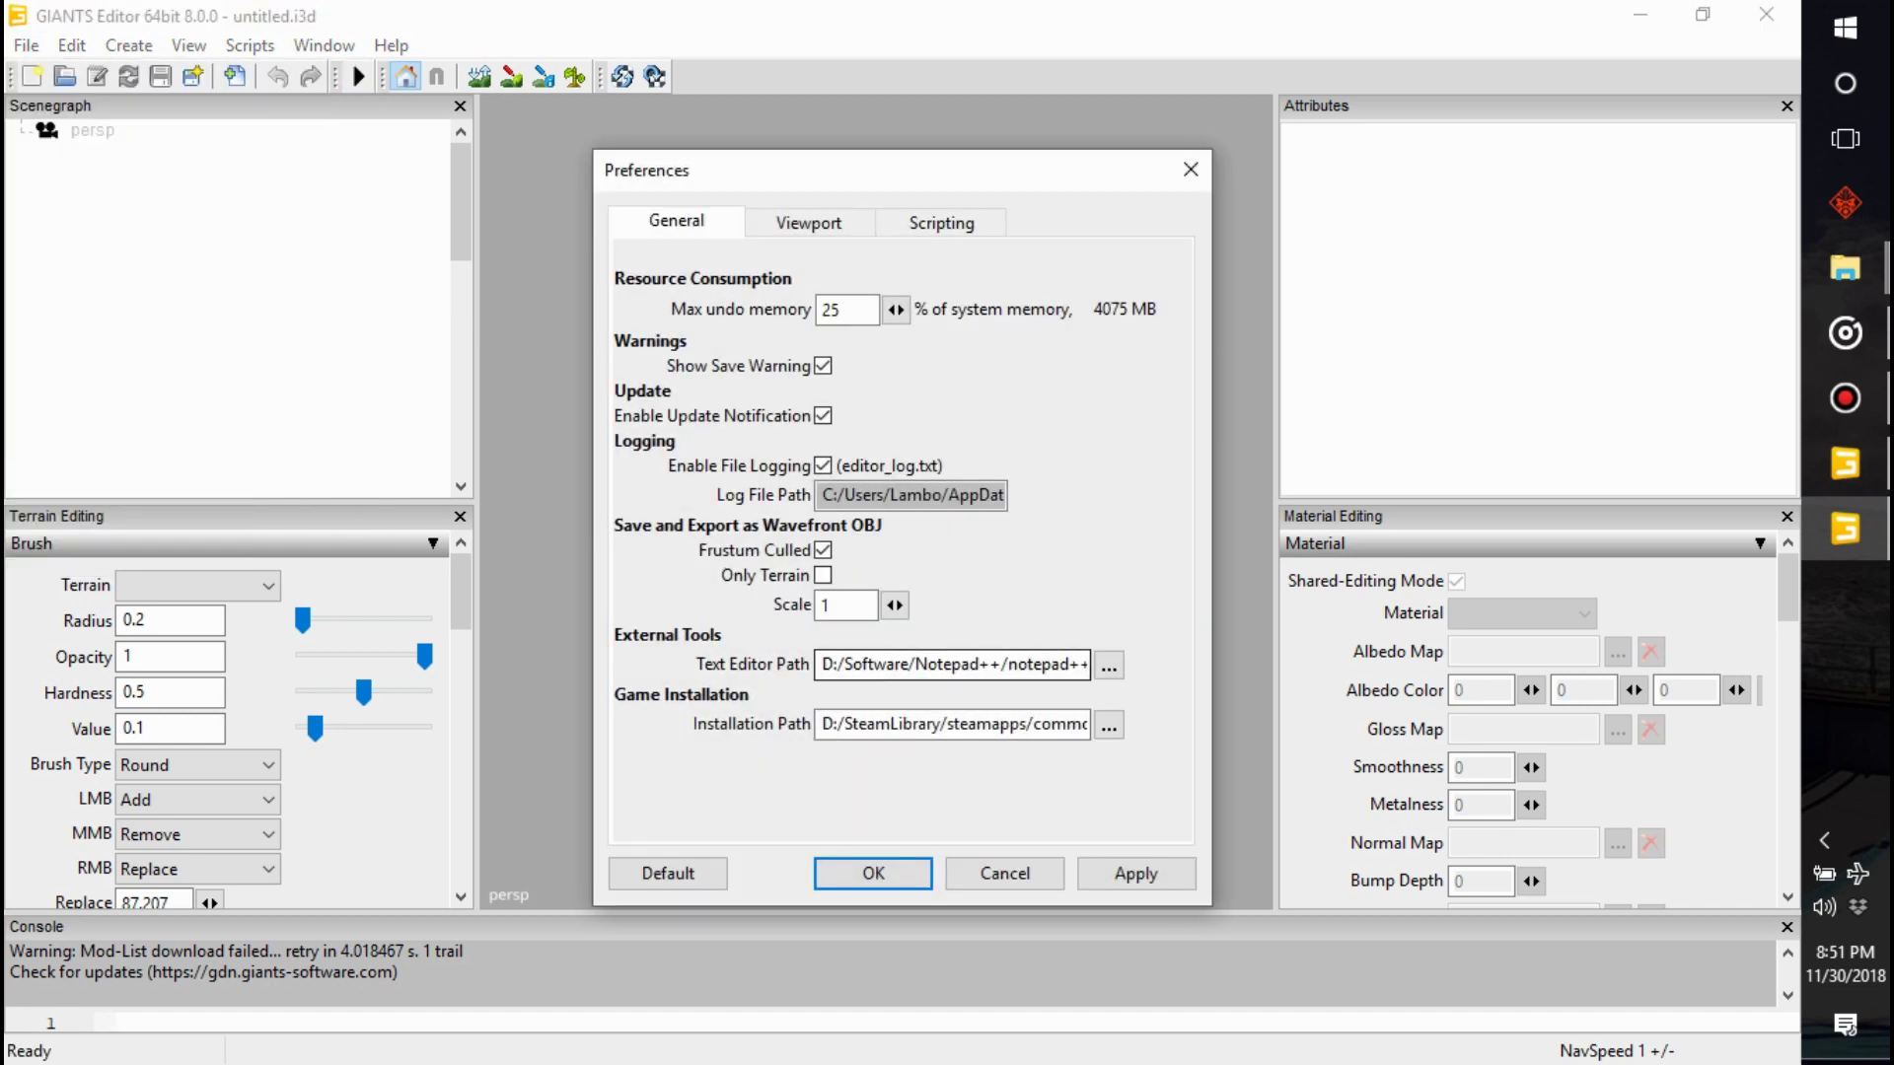
{"action": "left_click", "coordinate": [954, 724]}
{"action": "left_click", "coordinate": [1056, 724]}
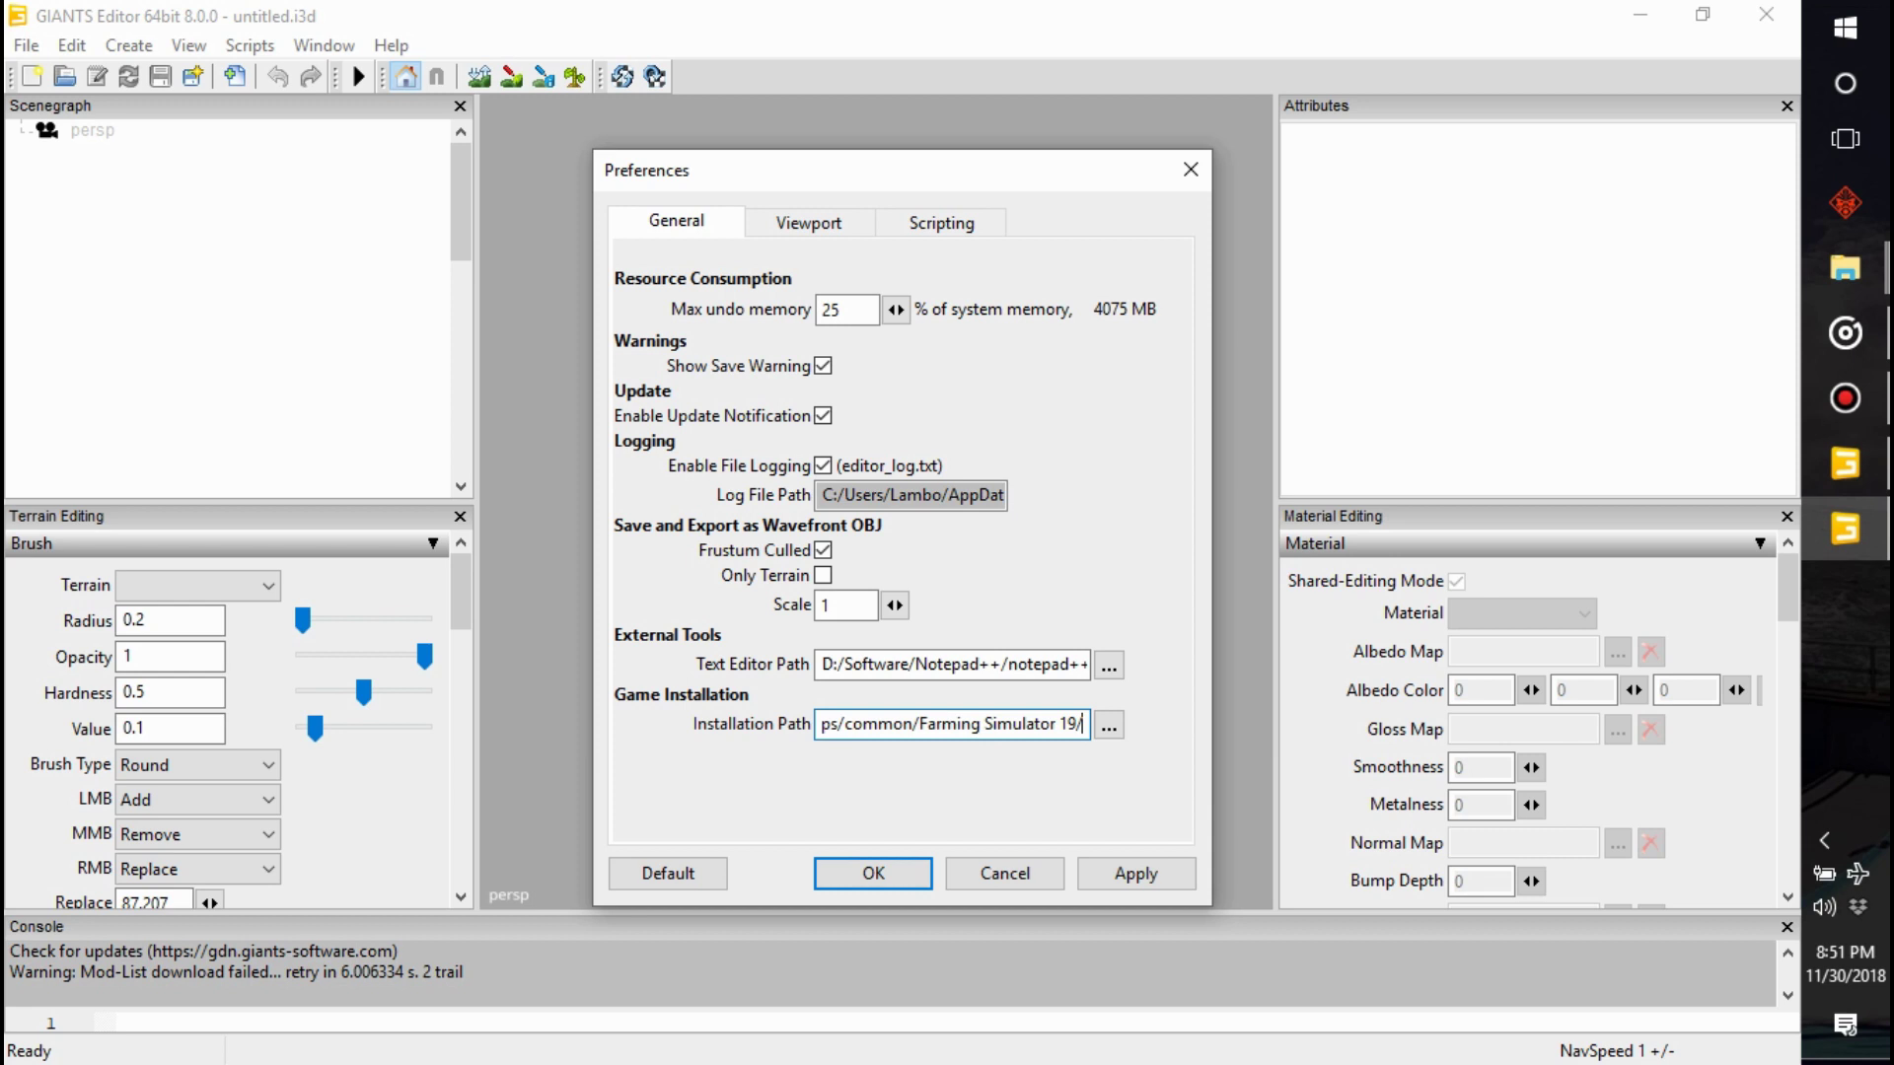
{"action": "left_click_drag", "start_coordinate": [1003, 664], "coordinate": [1087, 664]}
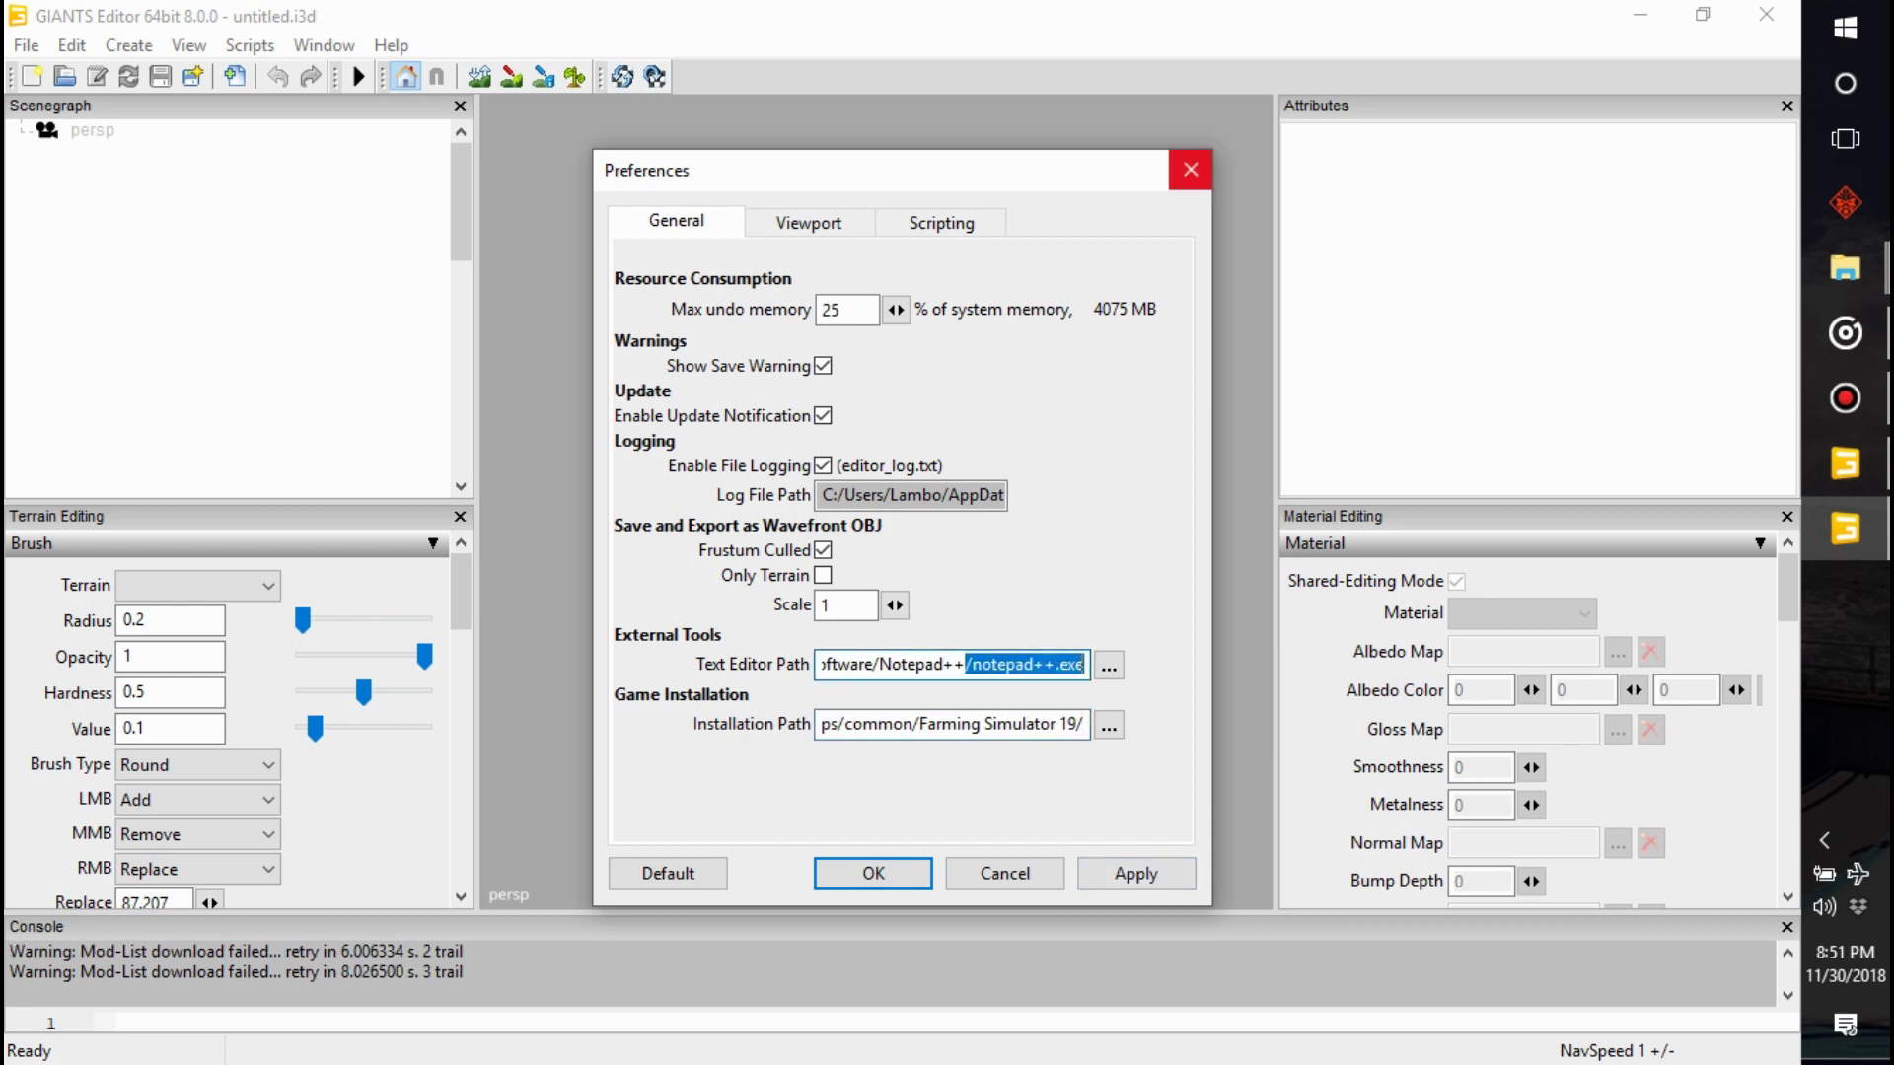
{"action": "left_click", "coordinate": [1191, 169]}
{"action": "left_click", "coordinate": [1766, 14]}
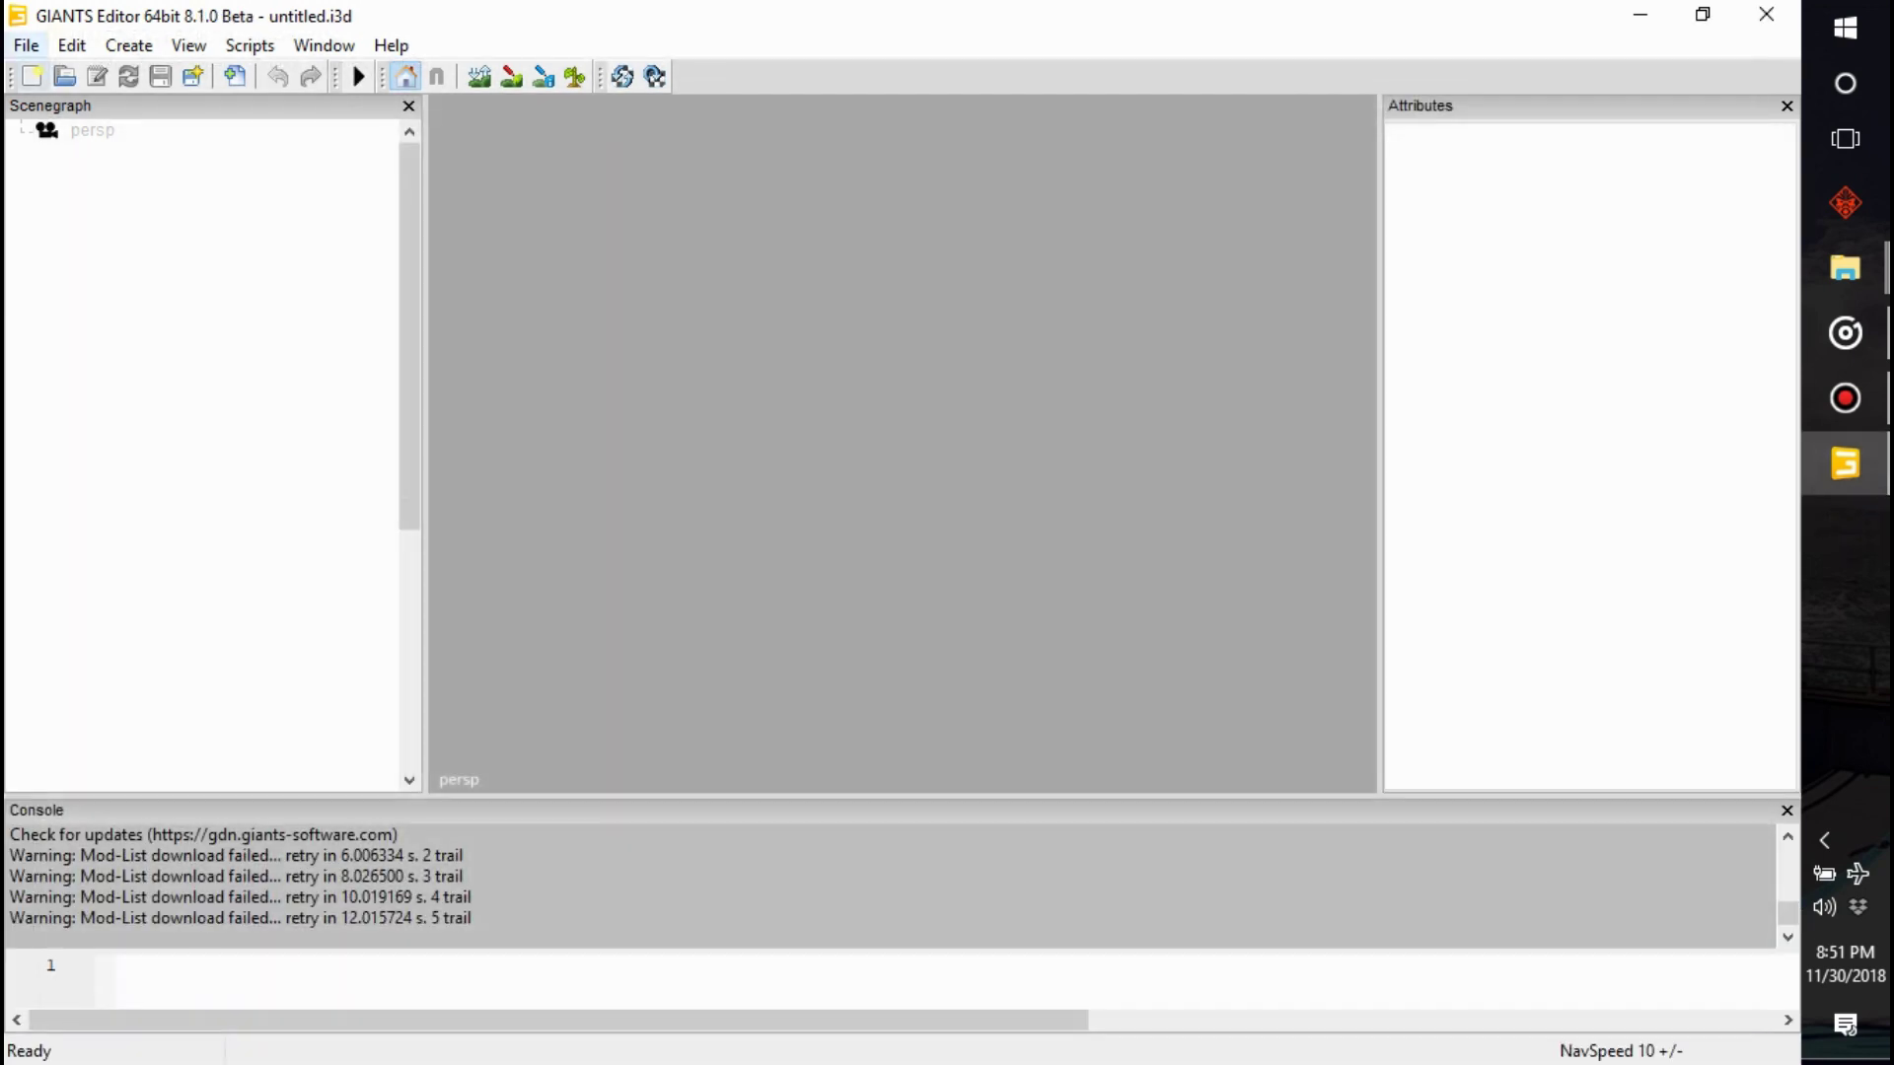
- In the GIANTS Editor 8.1.0 Beta preferences, set the Wavefront OBJ save and export scale to 1
{"action": "left_click", "coordinate": [26, 45]}
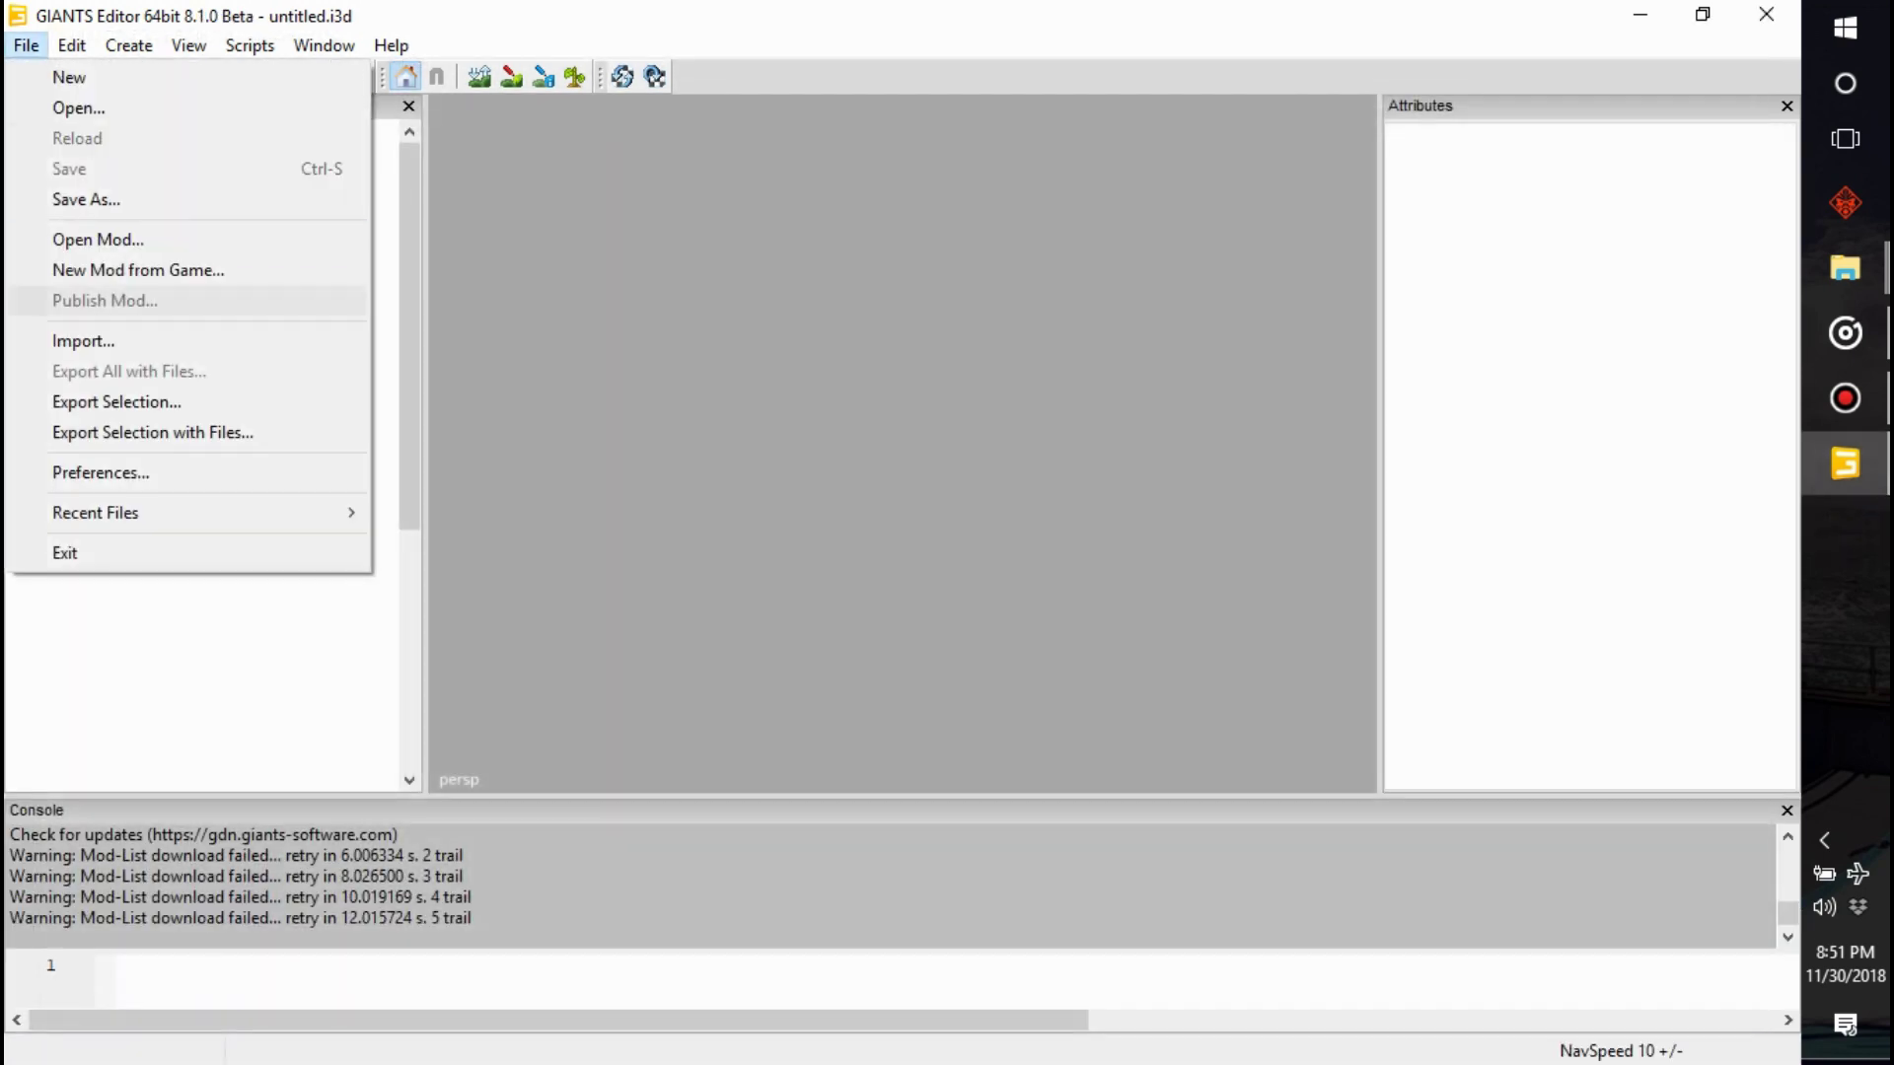
{"action": "left_click", "coordinate": [99, 472]}
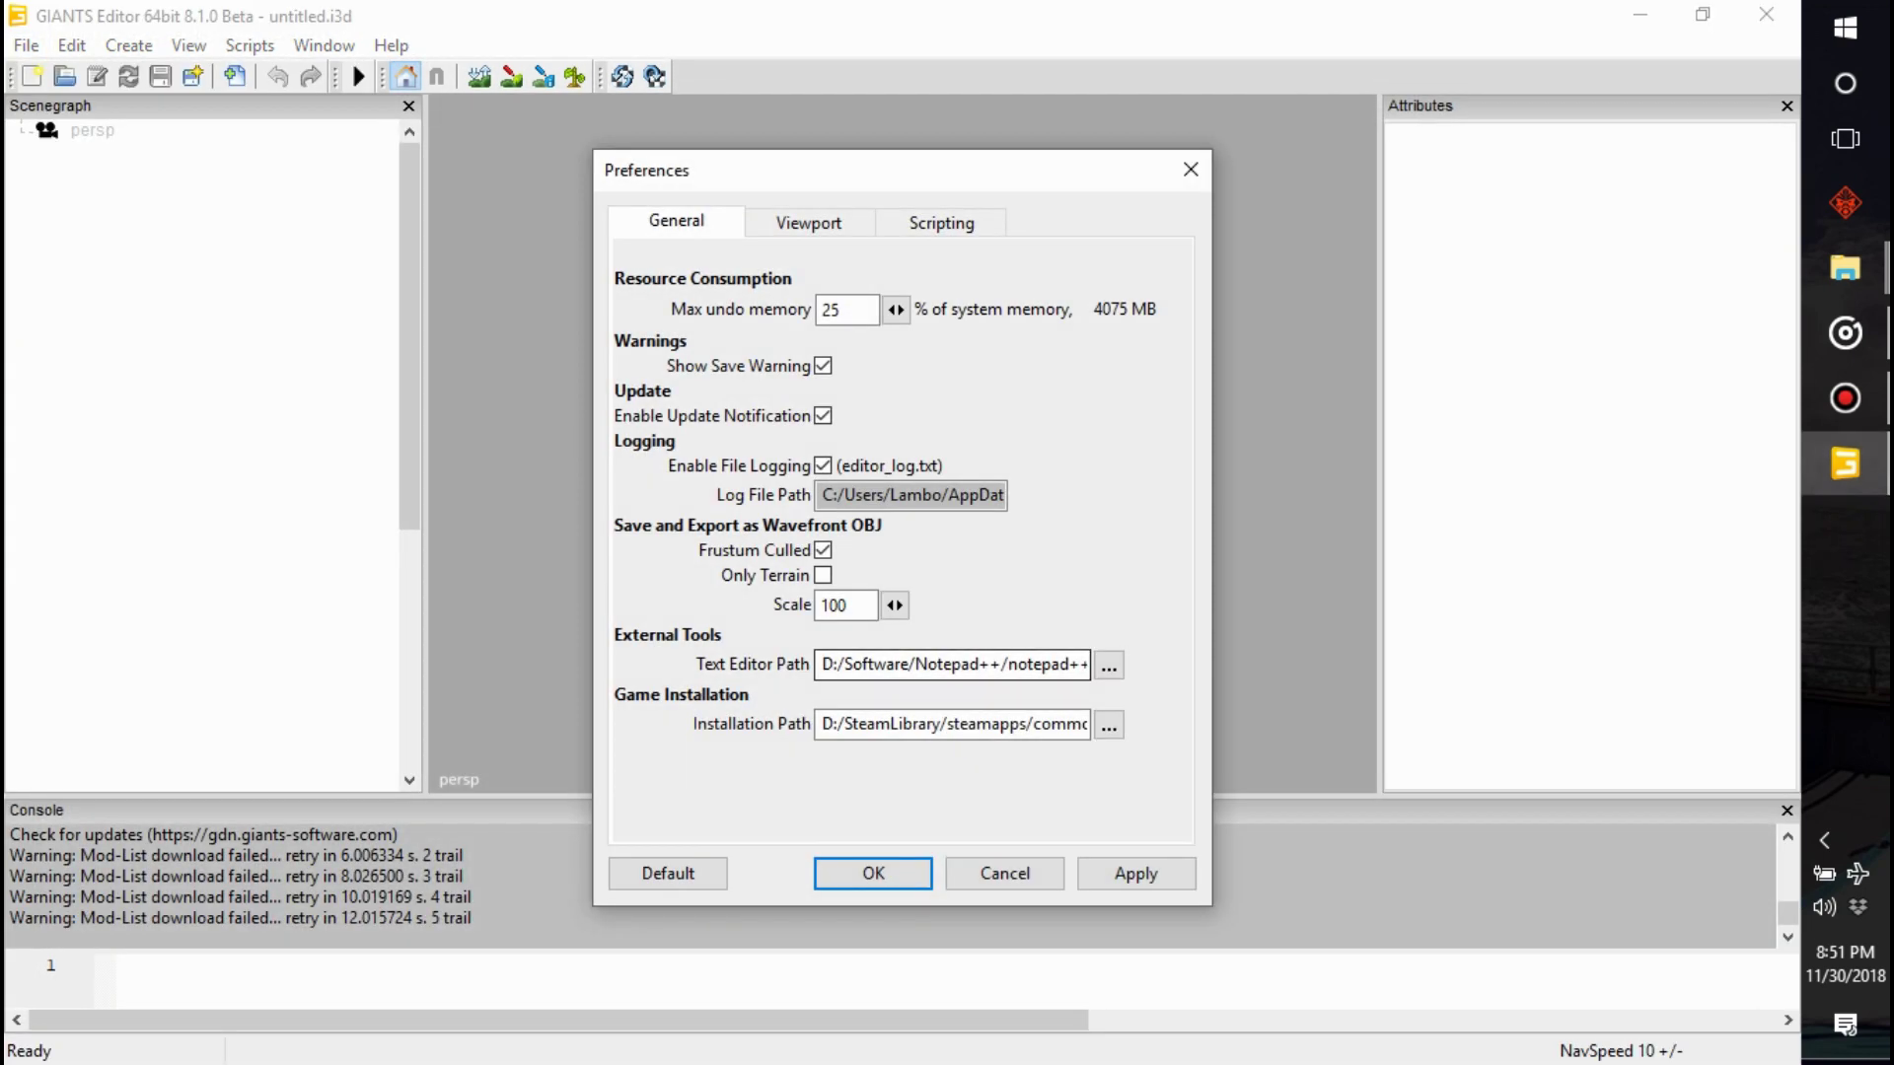
{"action": "double_click", "coordinate": [840, 604]}
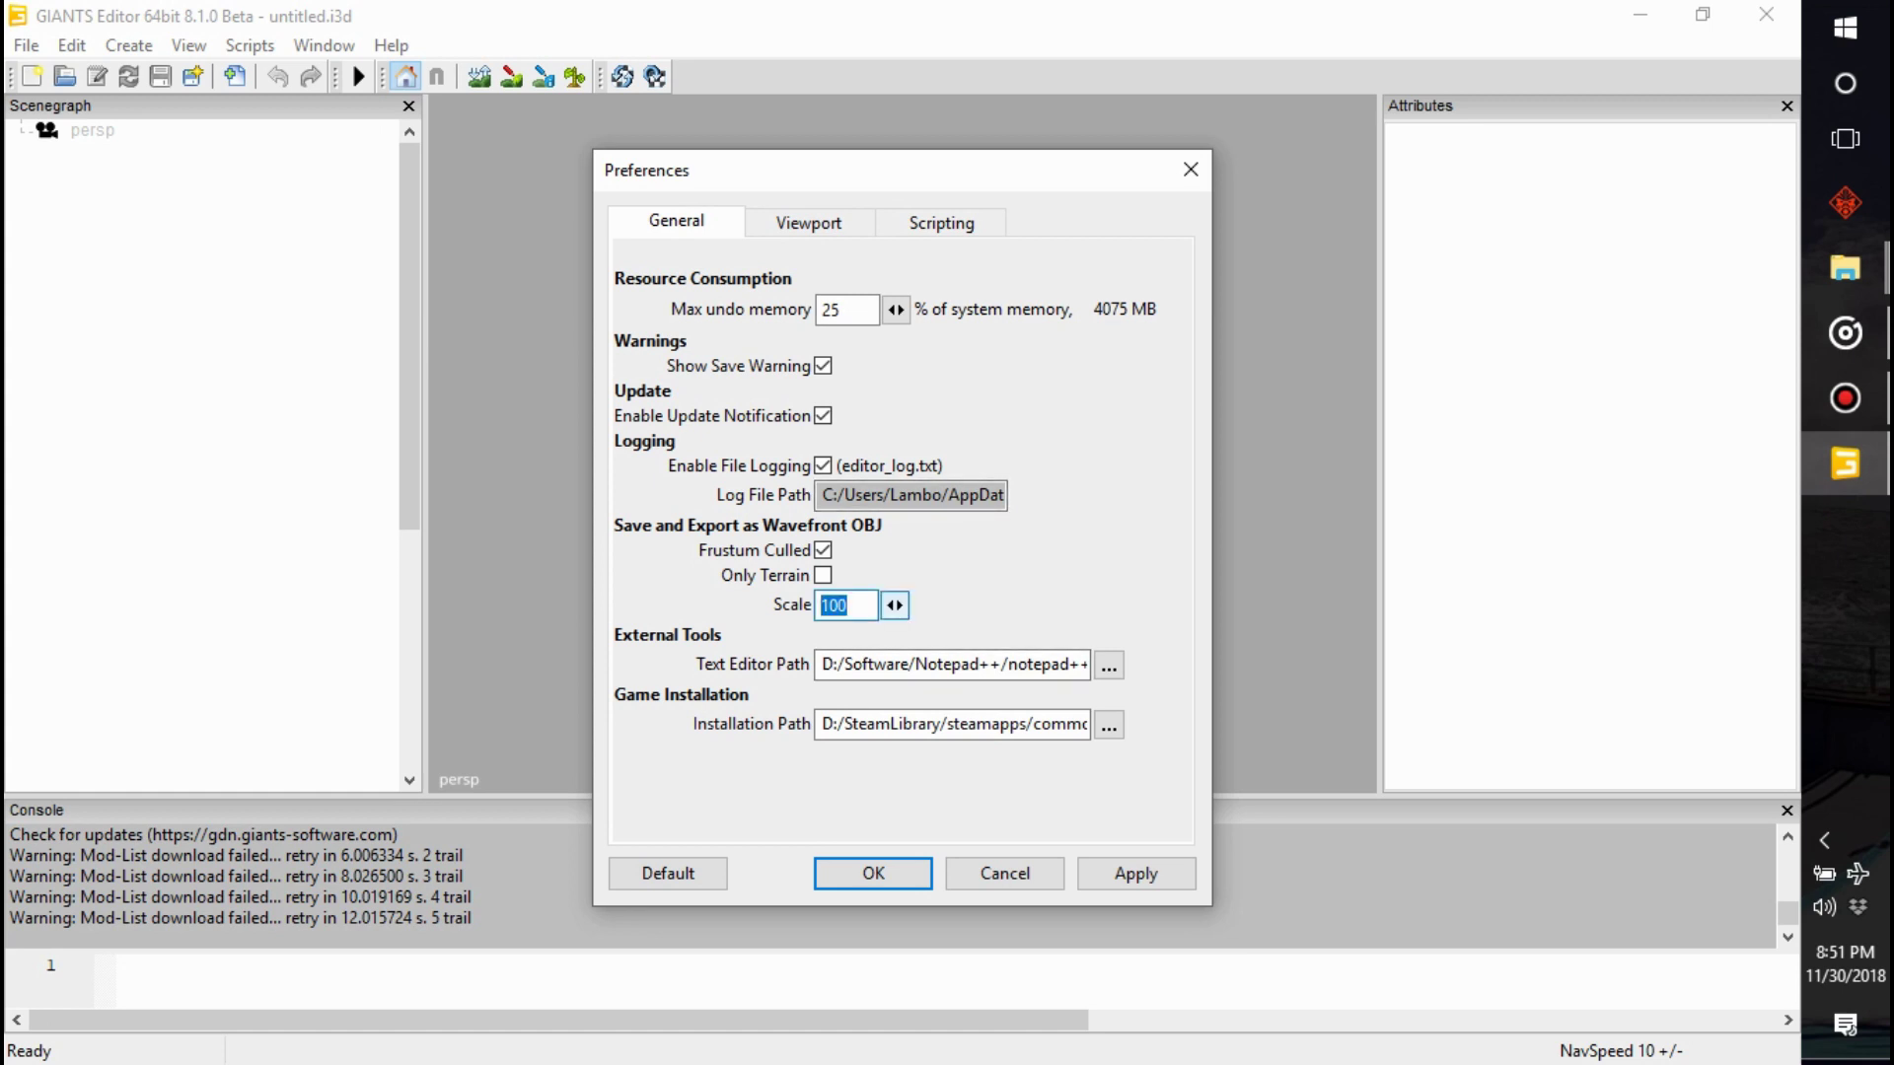
{"action": "type", "text": "1"}
- Check the full log file path and the viewport and scripting settings, and apply and save the preferences
{"action": "left_click_drag", "start_coordinate": [821, 495], "coordinate": [1004, 496]}
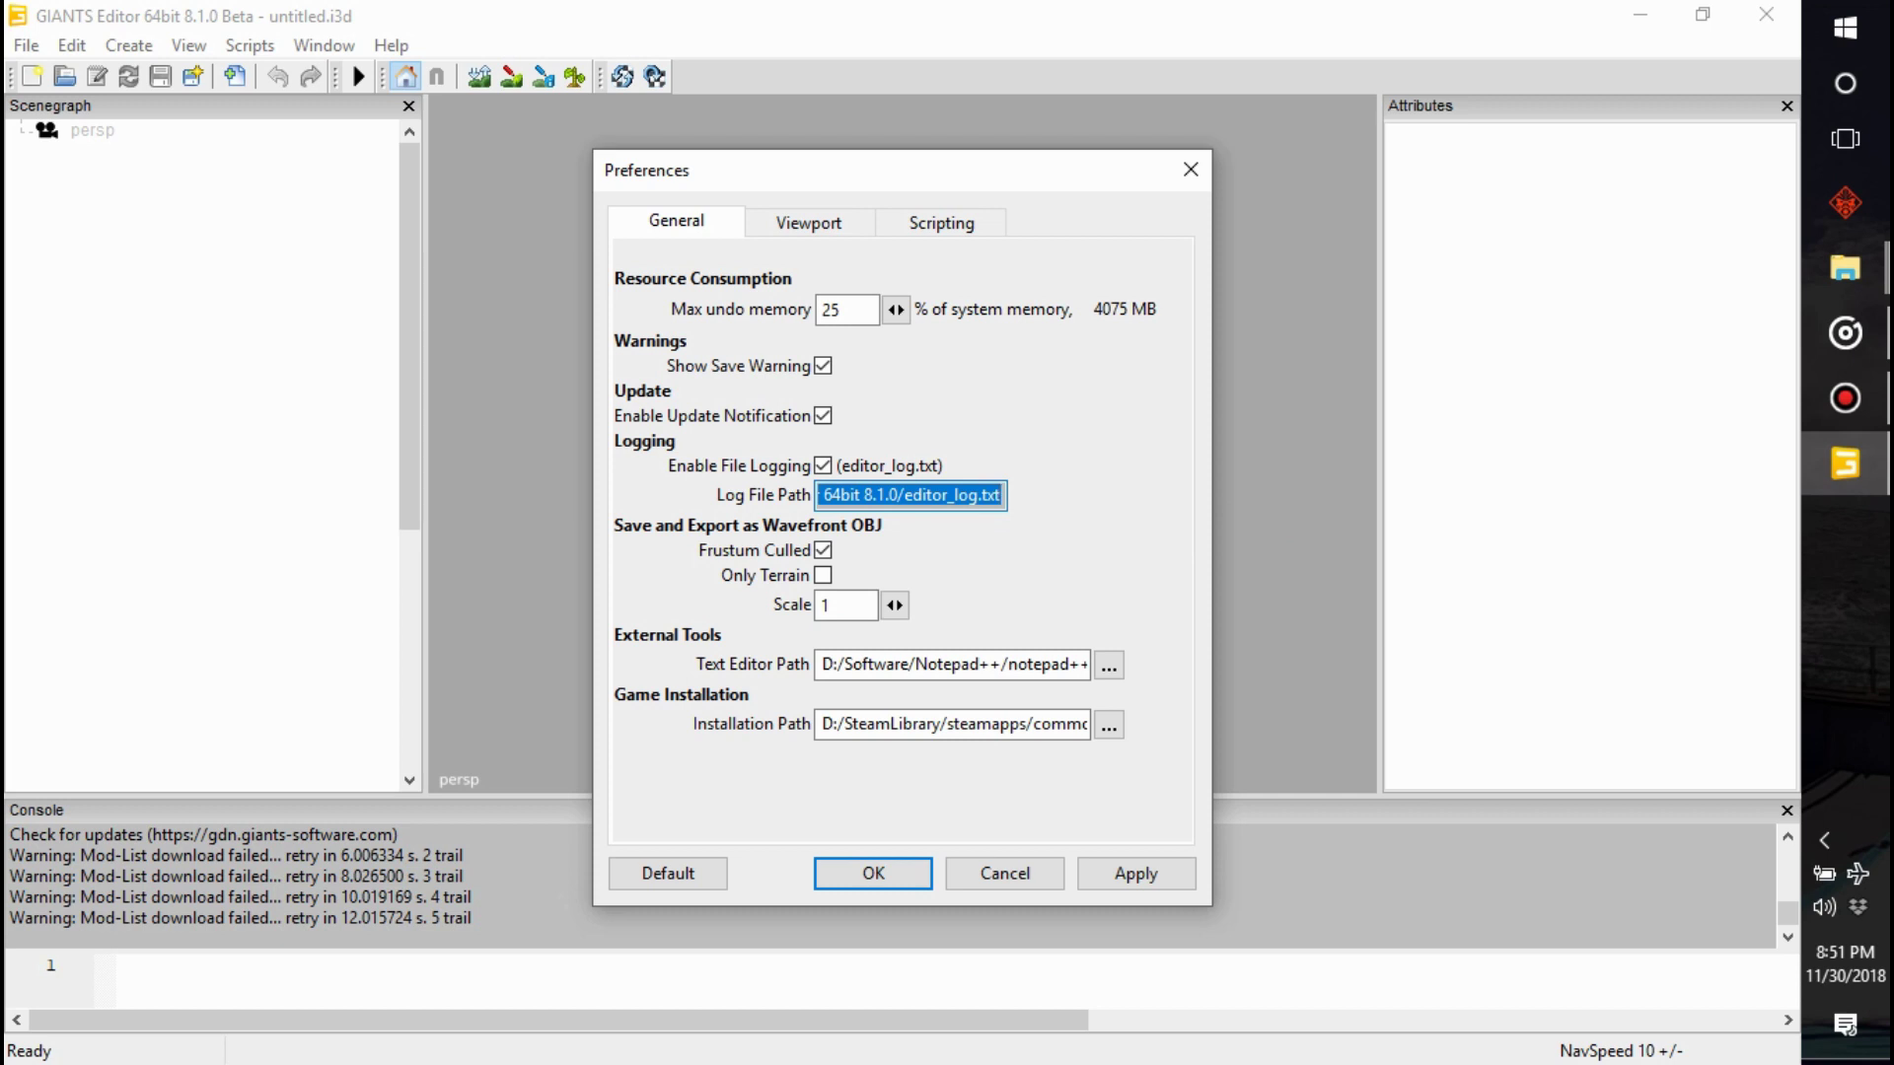
{"action": "left_click", "coordinate": [809, 222]}
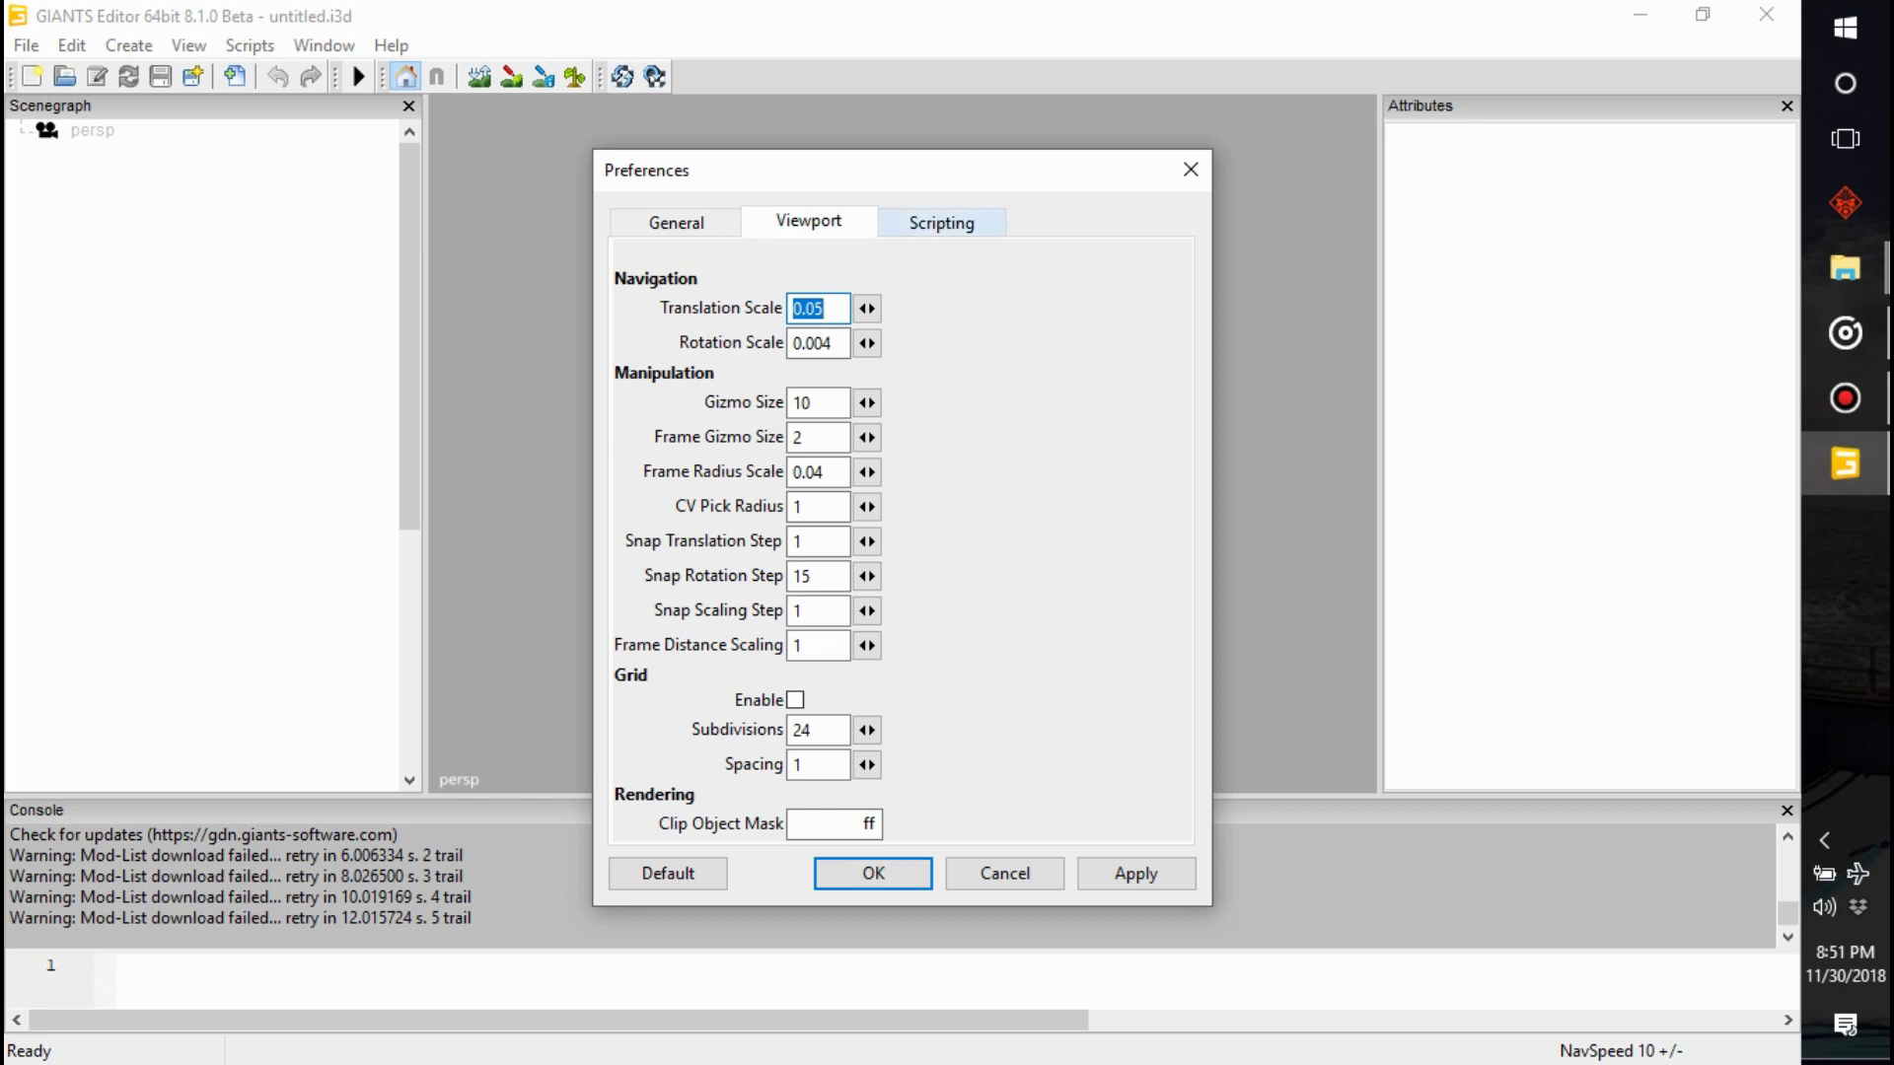
{"action": "key", "text": "ctrl+Tab"}
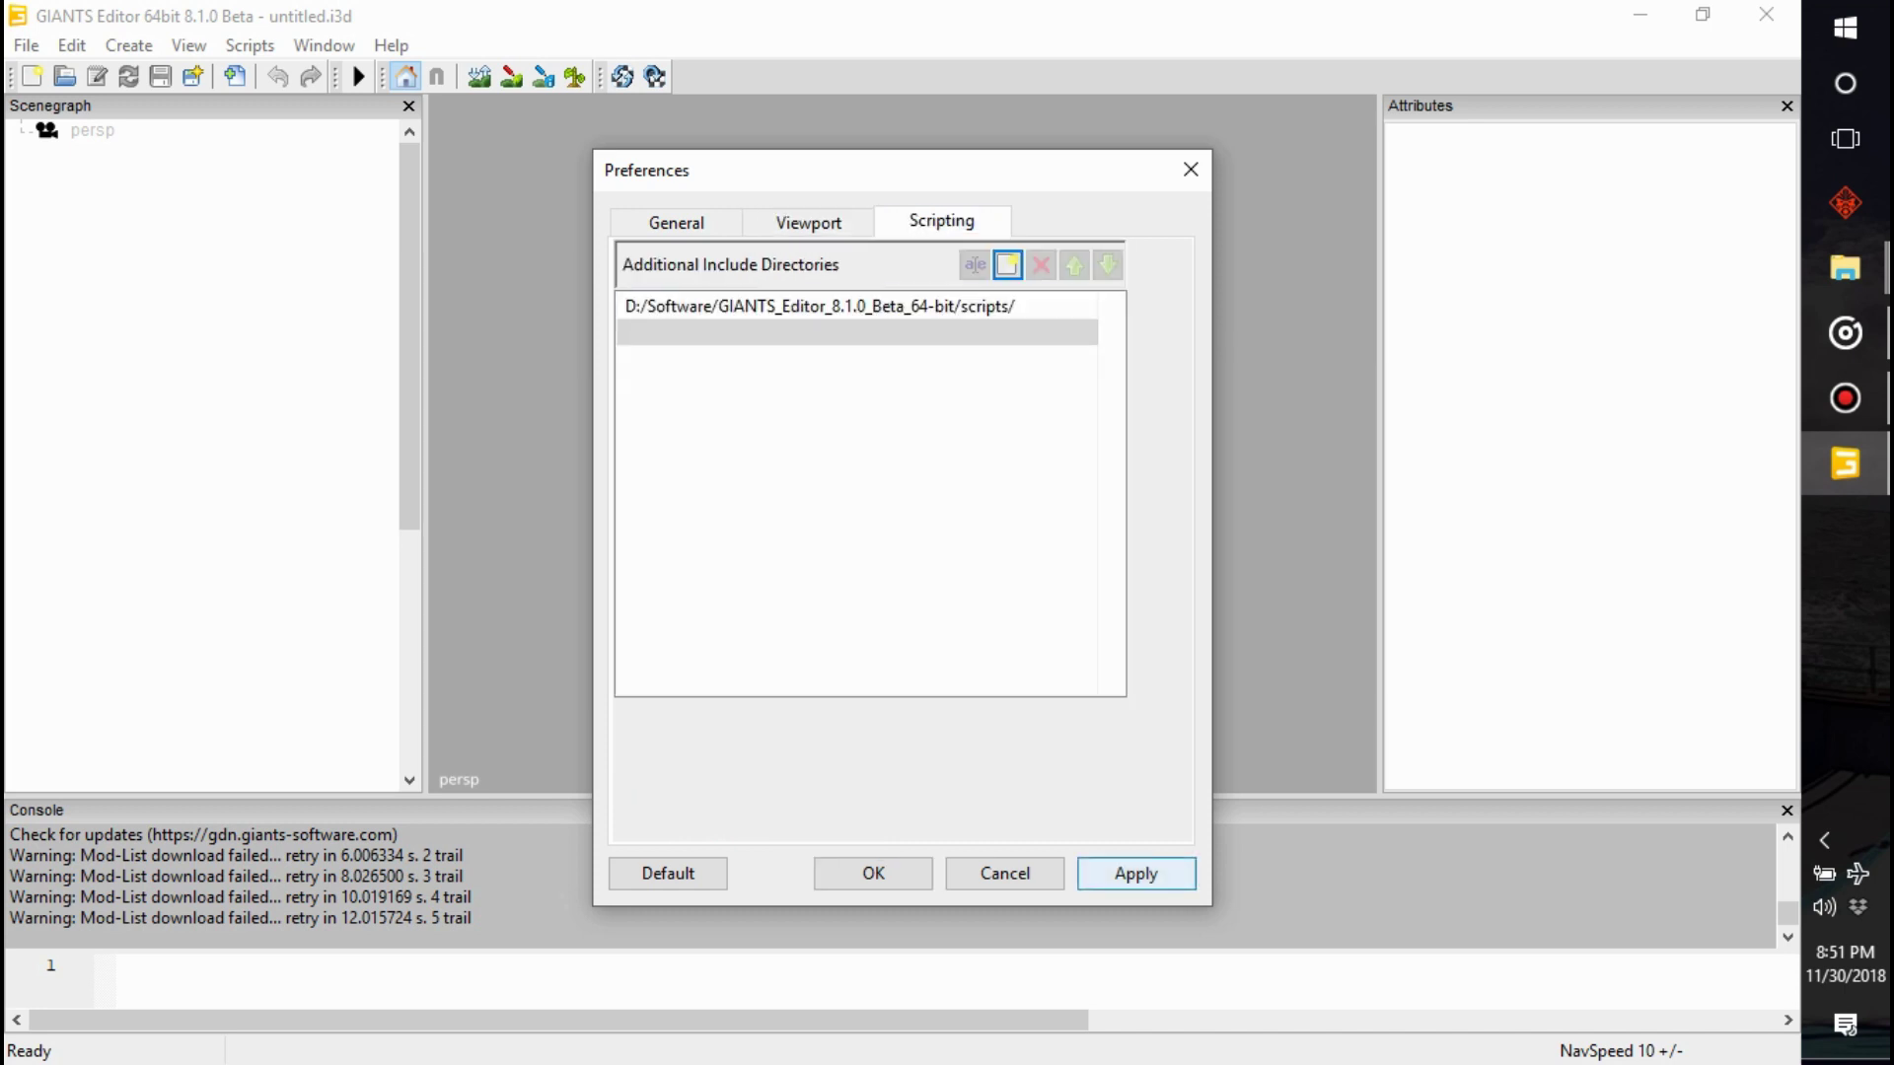
{"action": "left_click", "coordinate": [1135, 873]}
{"action": "left_click", "coordinate": [872, 873]}
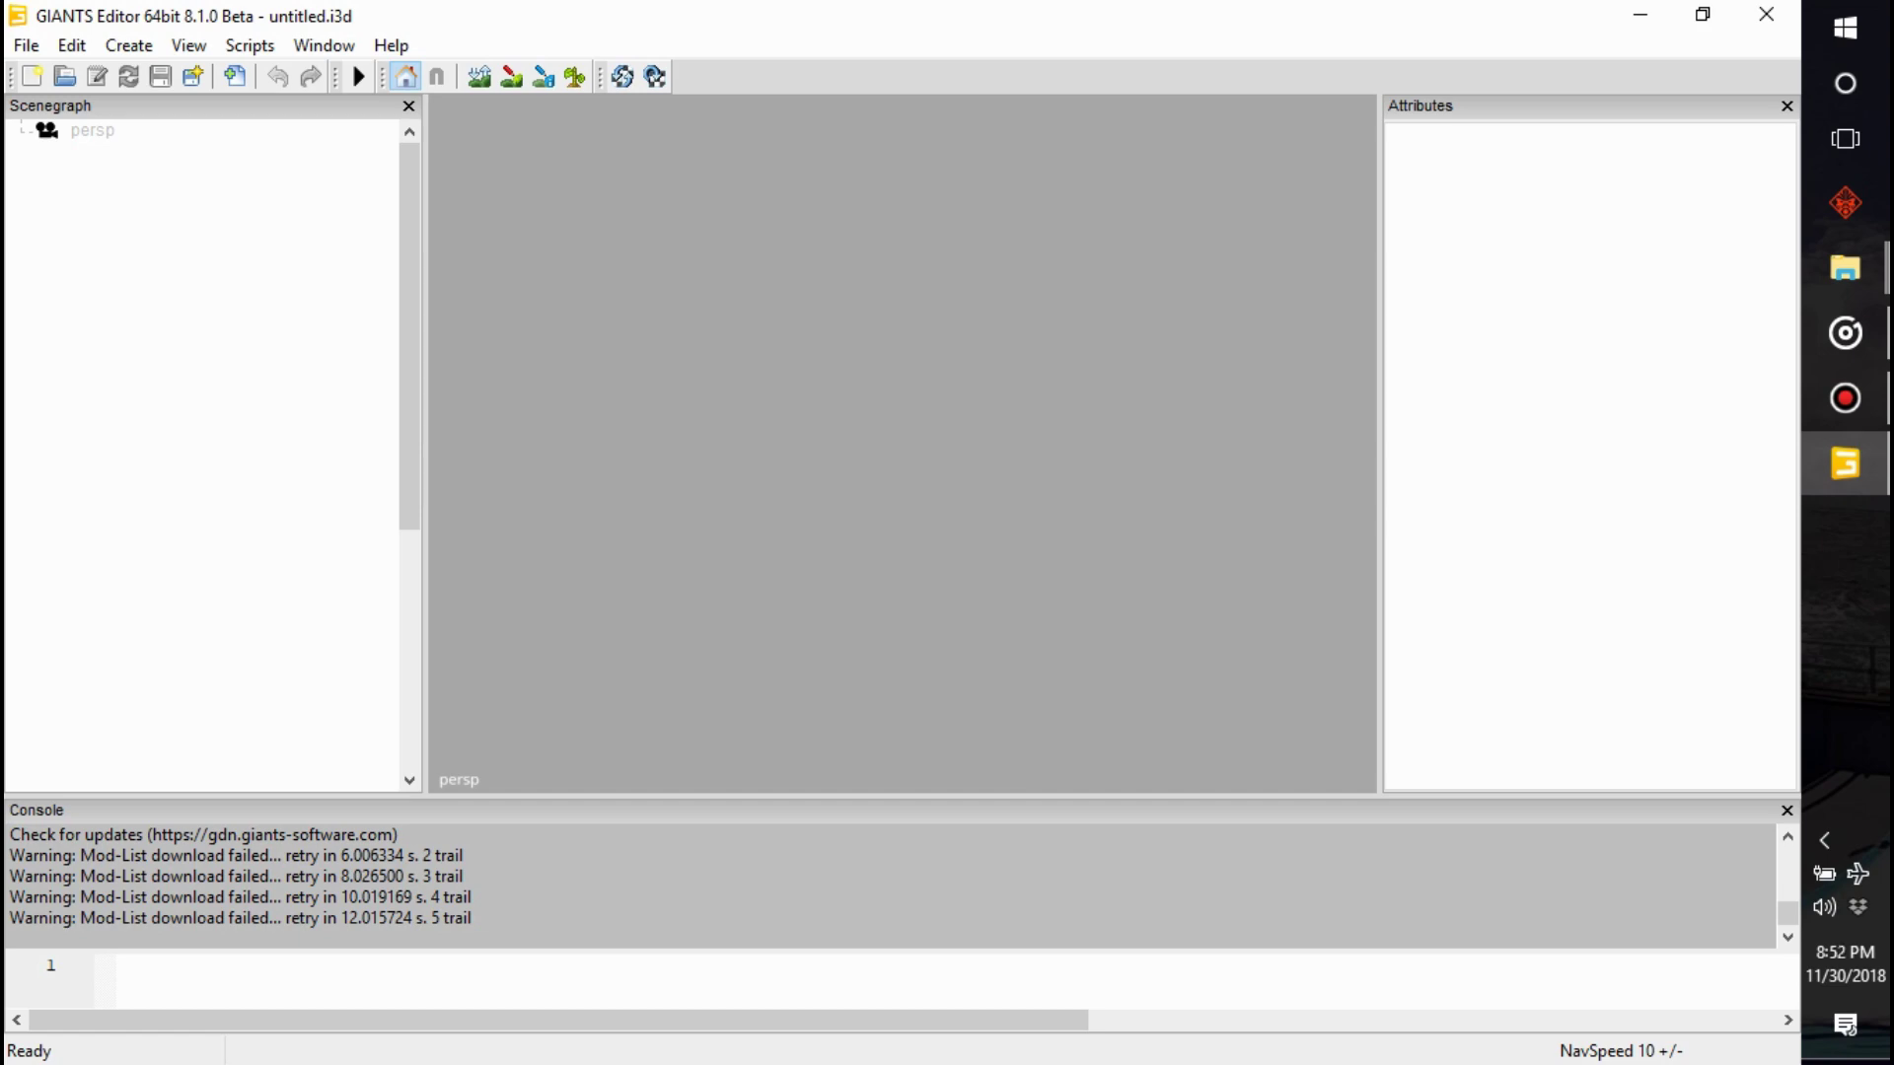
- Switch to the ge8 folder and install the Blender 2.79 exporter plugin from blender_i3d_export_8.0.0_win, overwriting the existing plugin
{"action": "mouse_move", "coordinate": [1844, 268]}
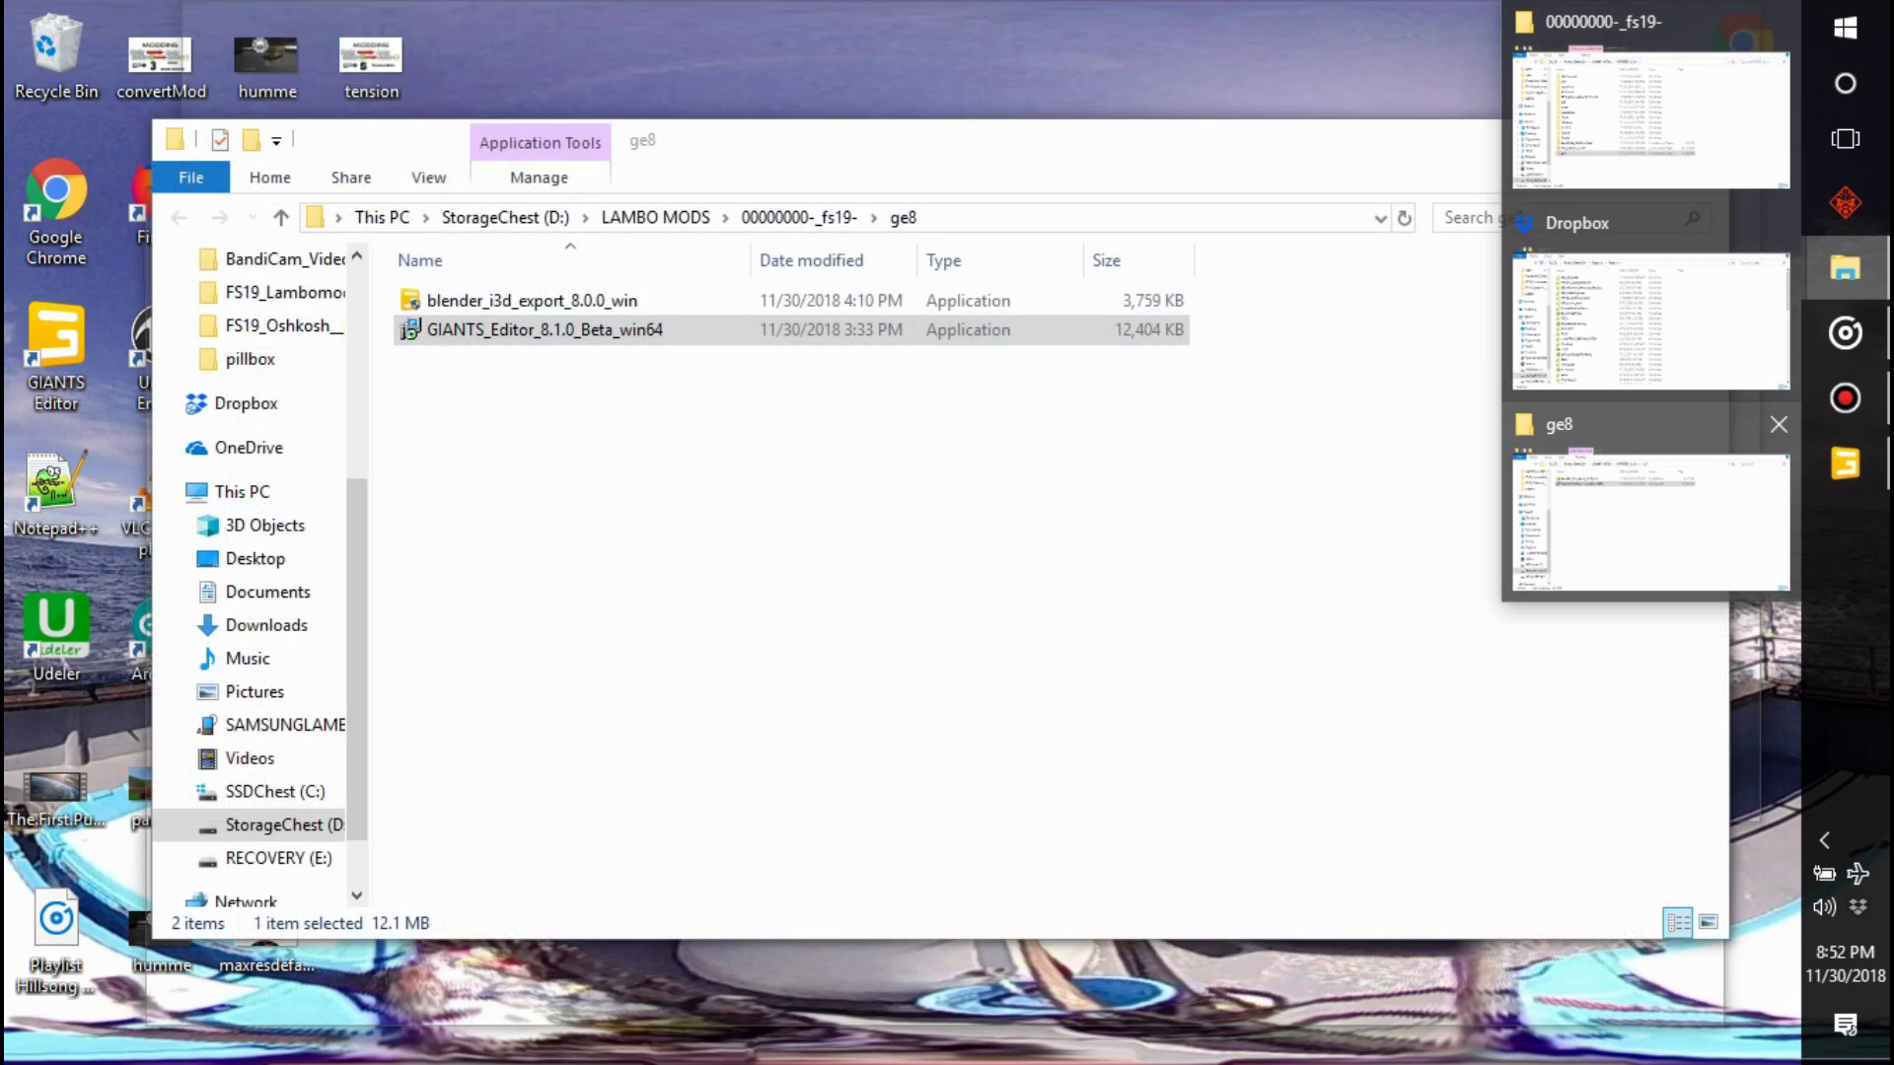
{"action": "left_click", "coordinate": [1650, 521]}
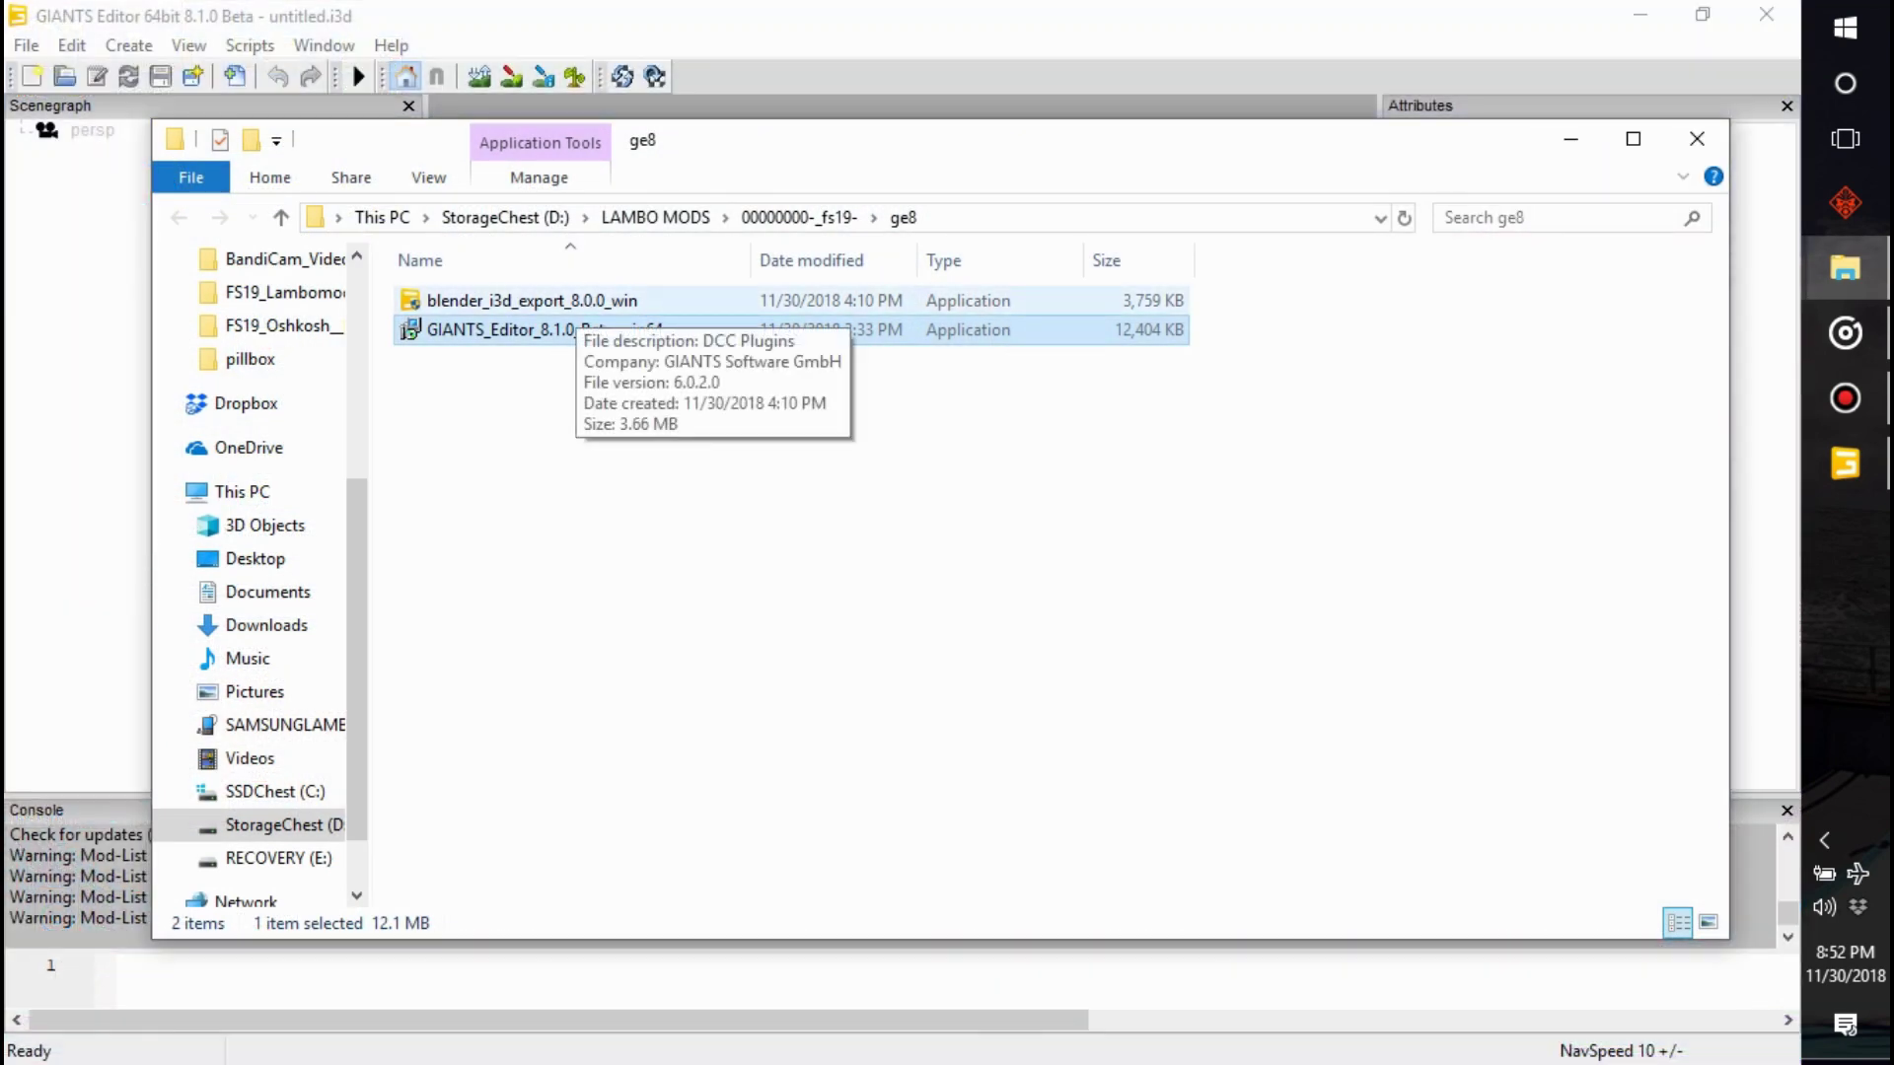
{"action": "left_click", "coordinate": [575, 301]}
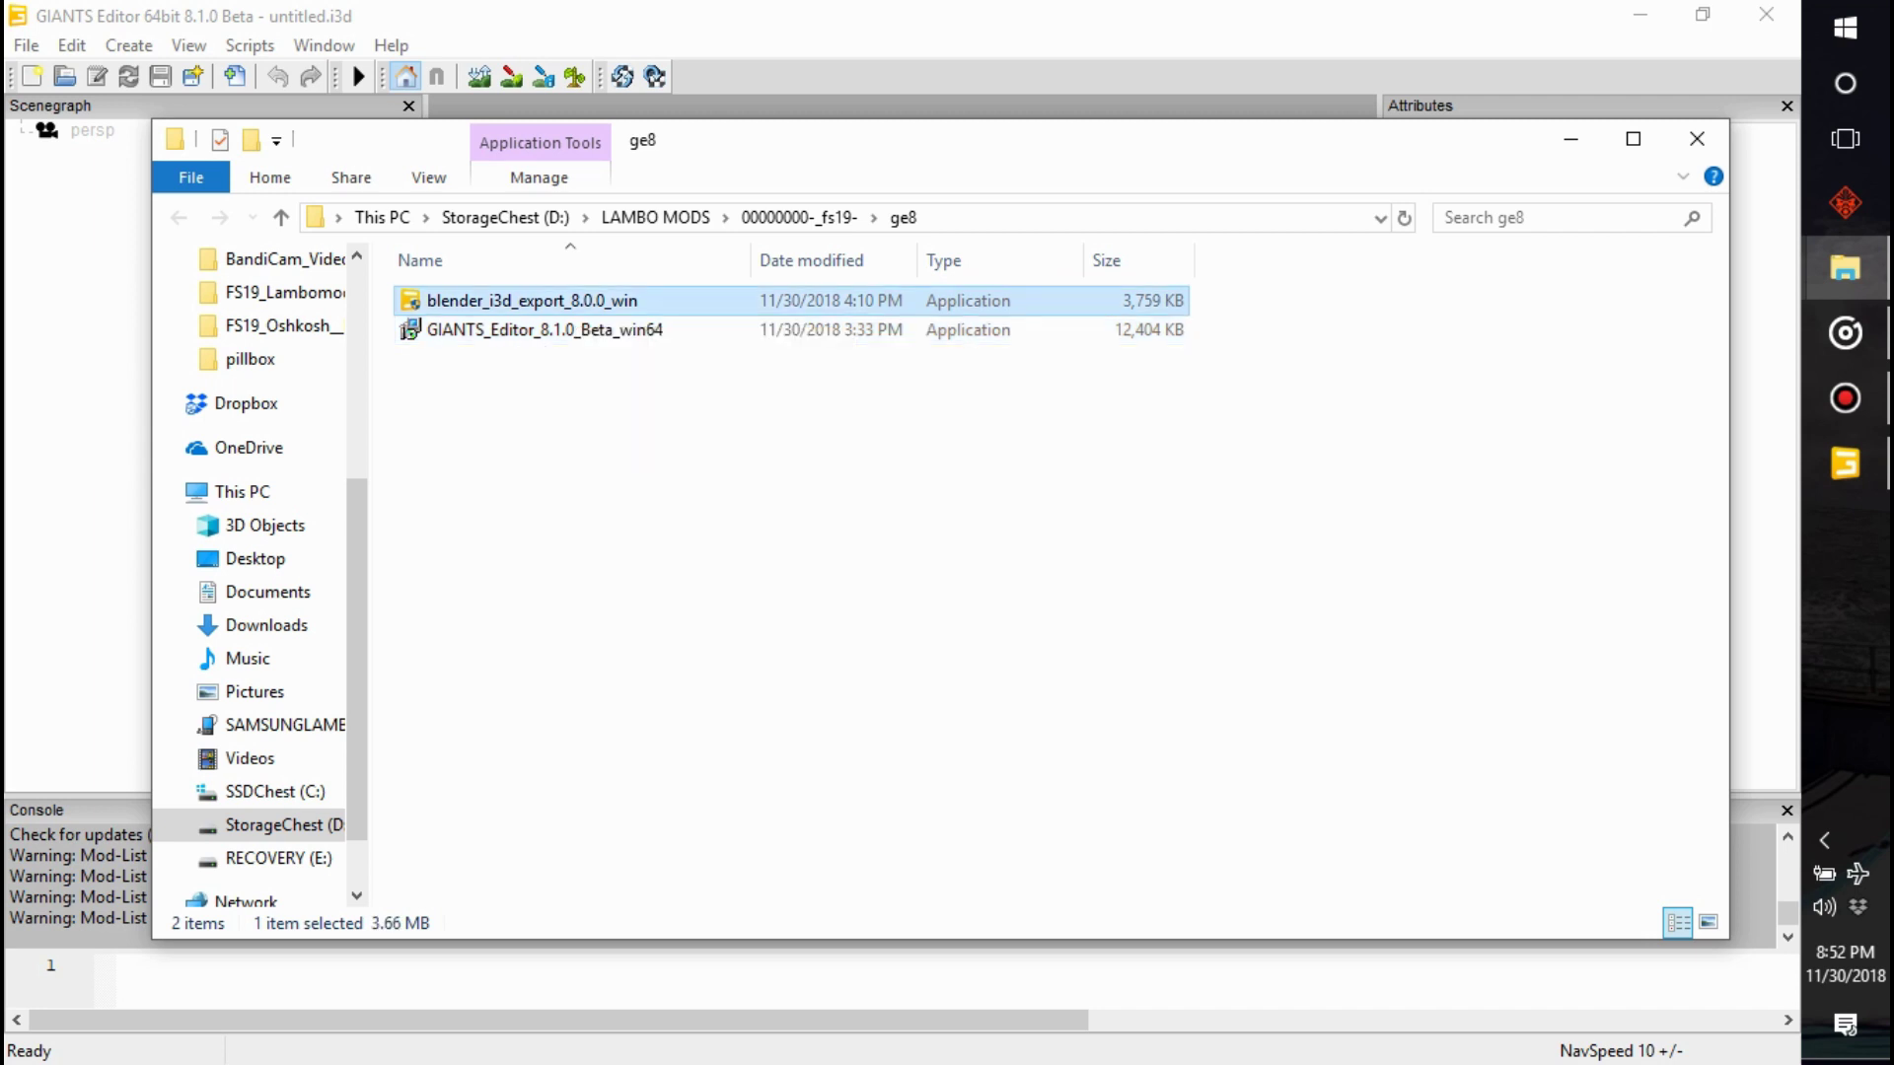
{"action": "key", "text": "Return"}
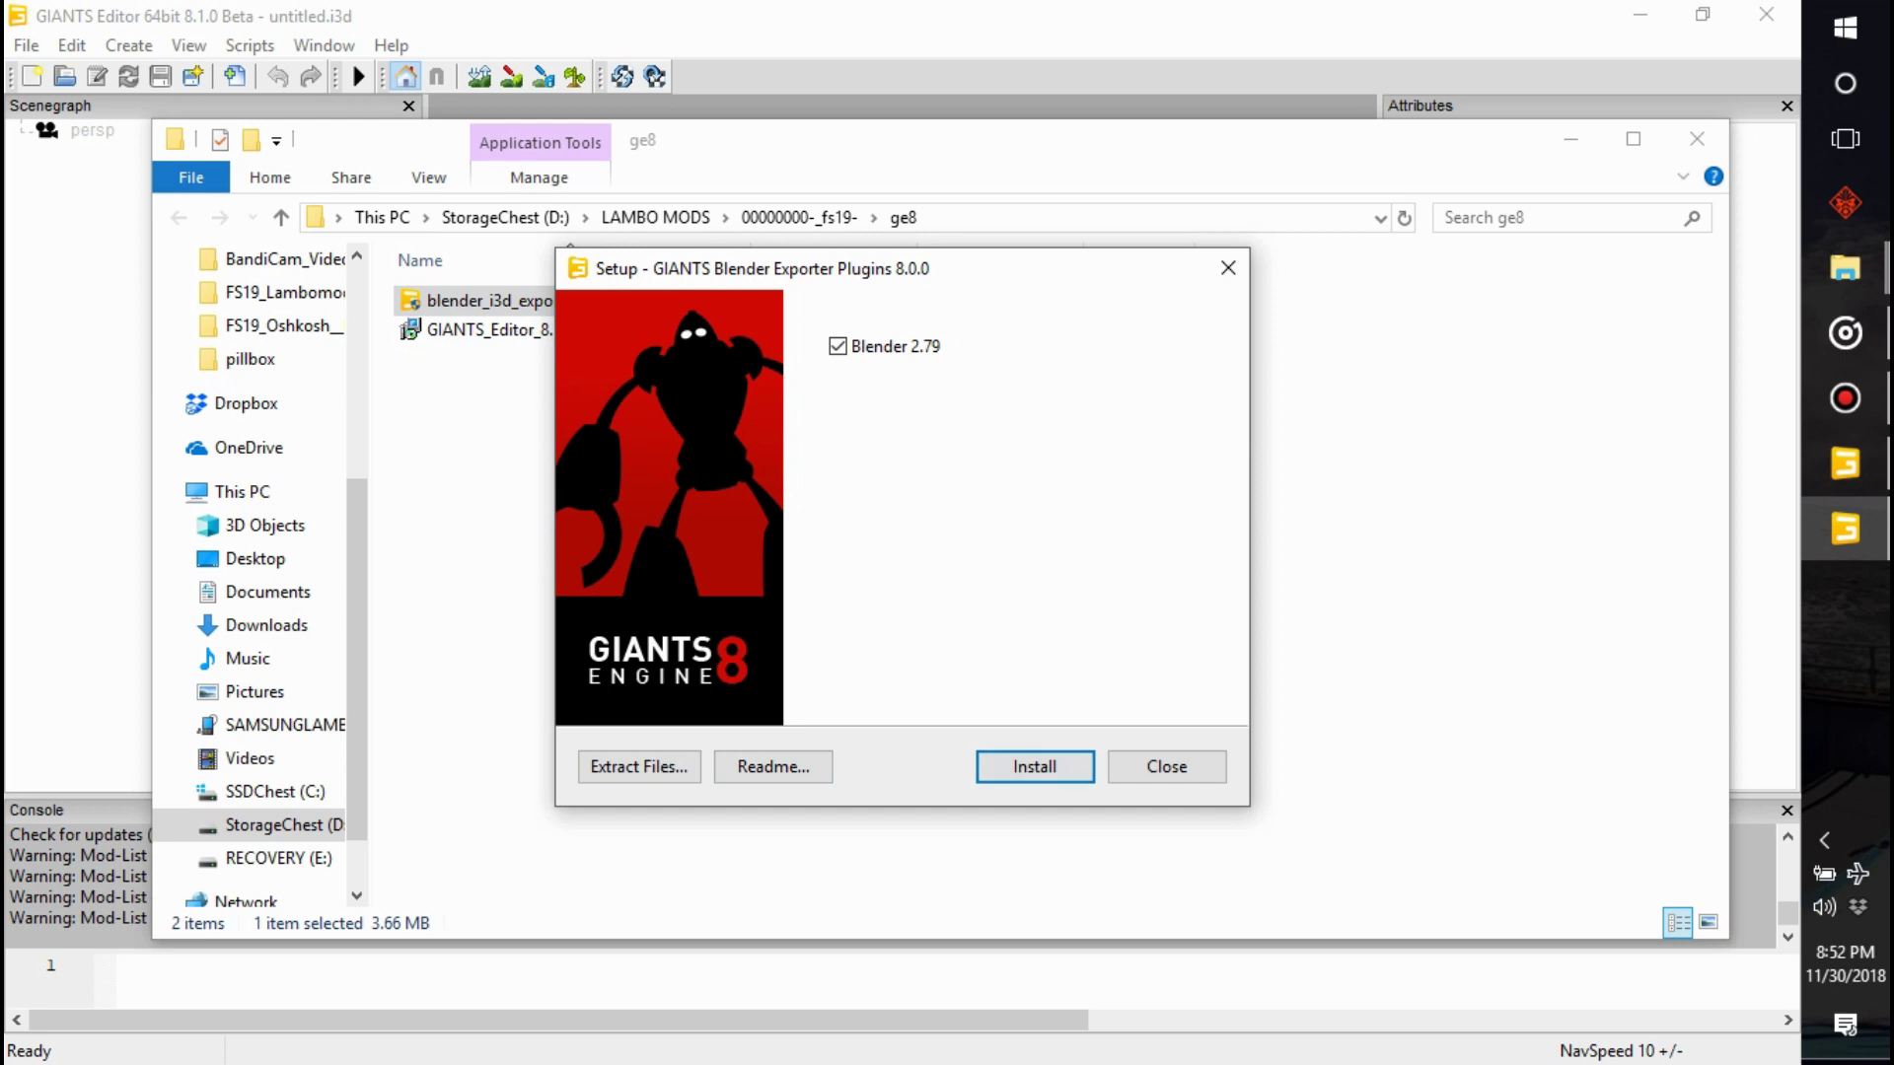
{"action": "key", "text": "Return"}
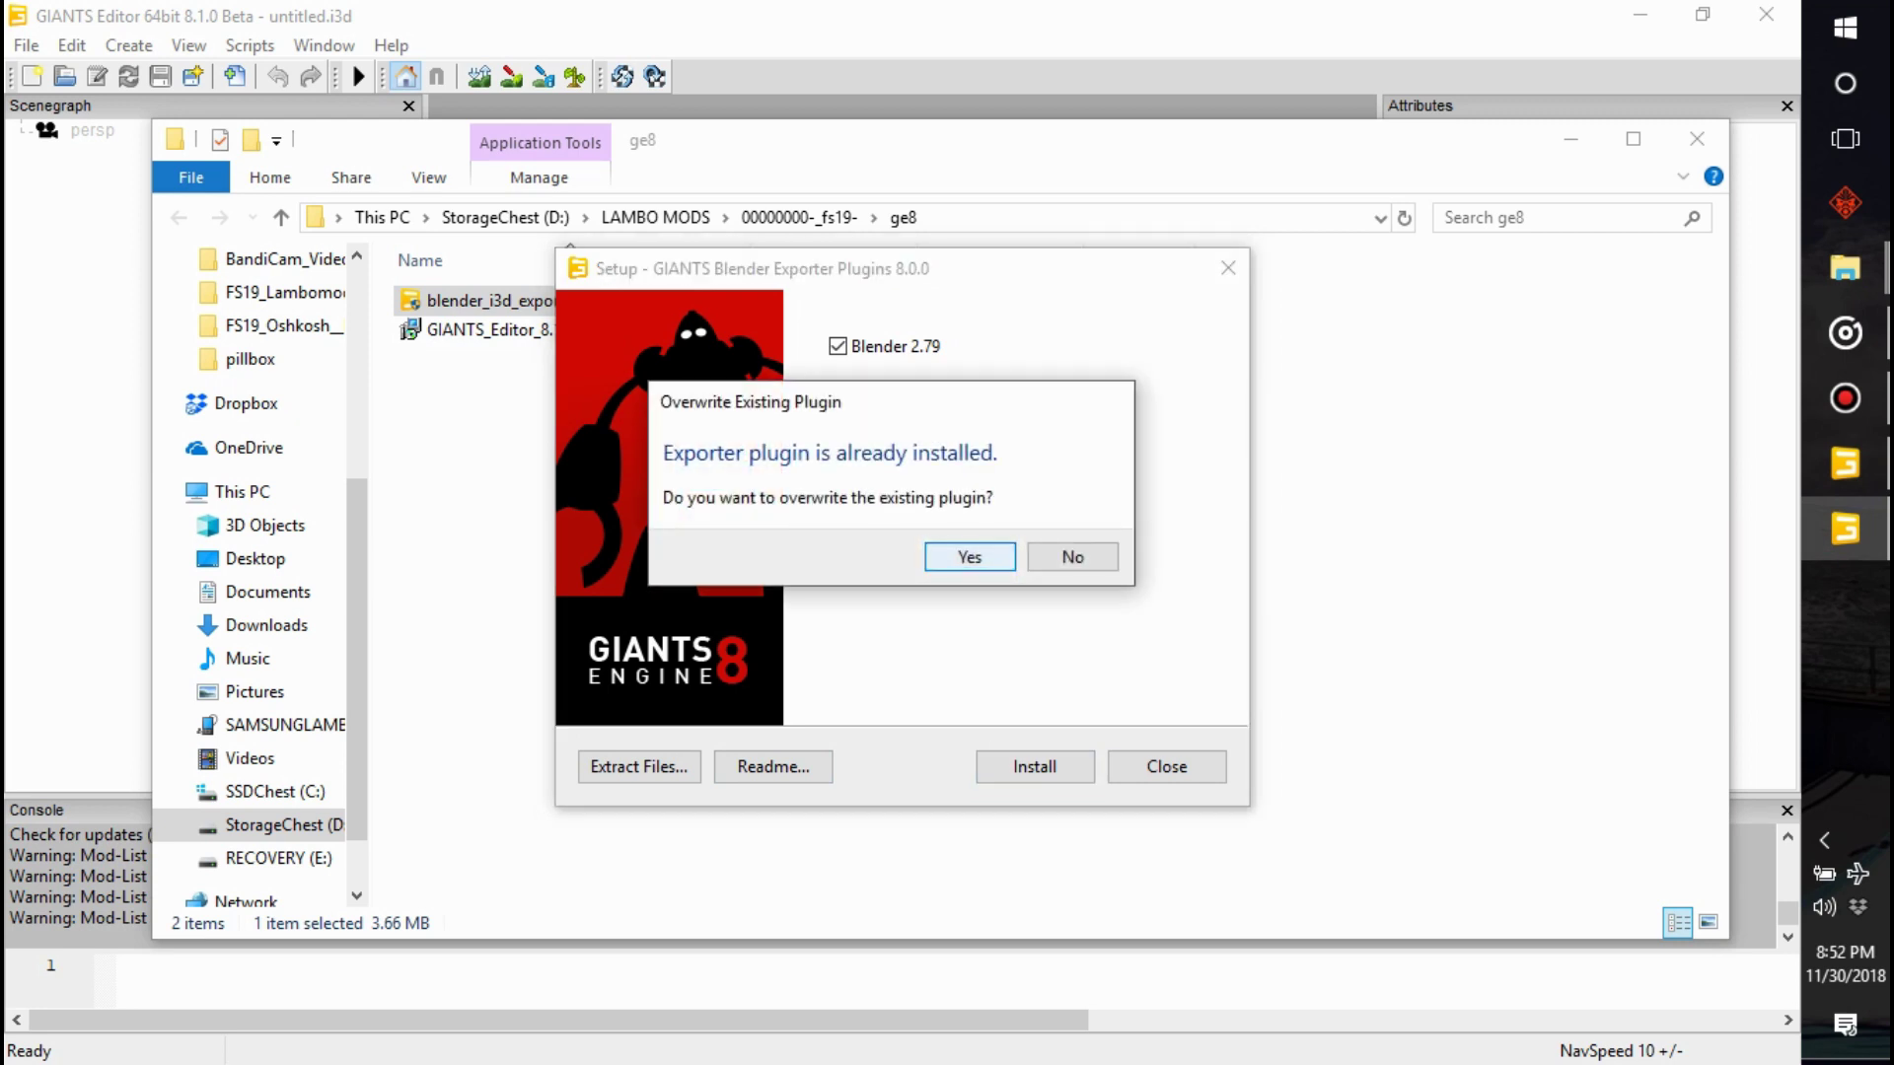
{"action": "key", "text": "Return"}
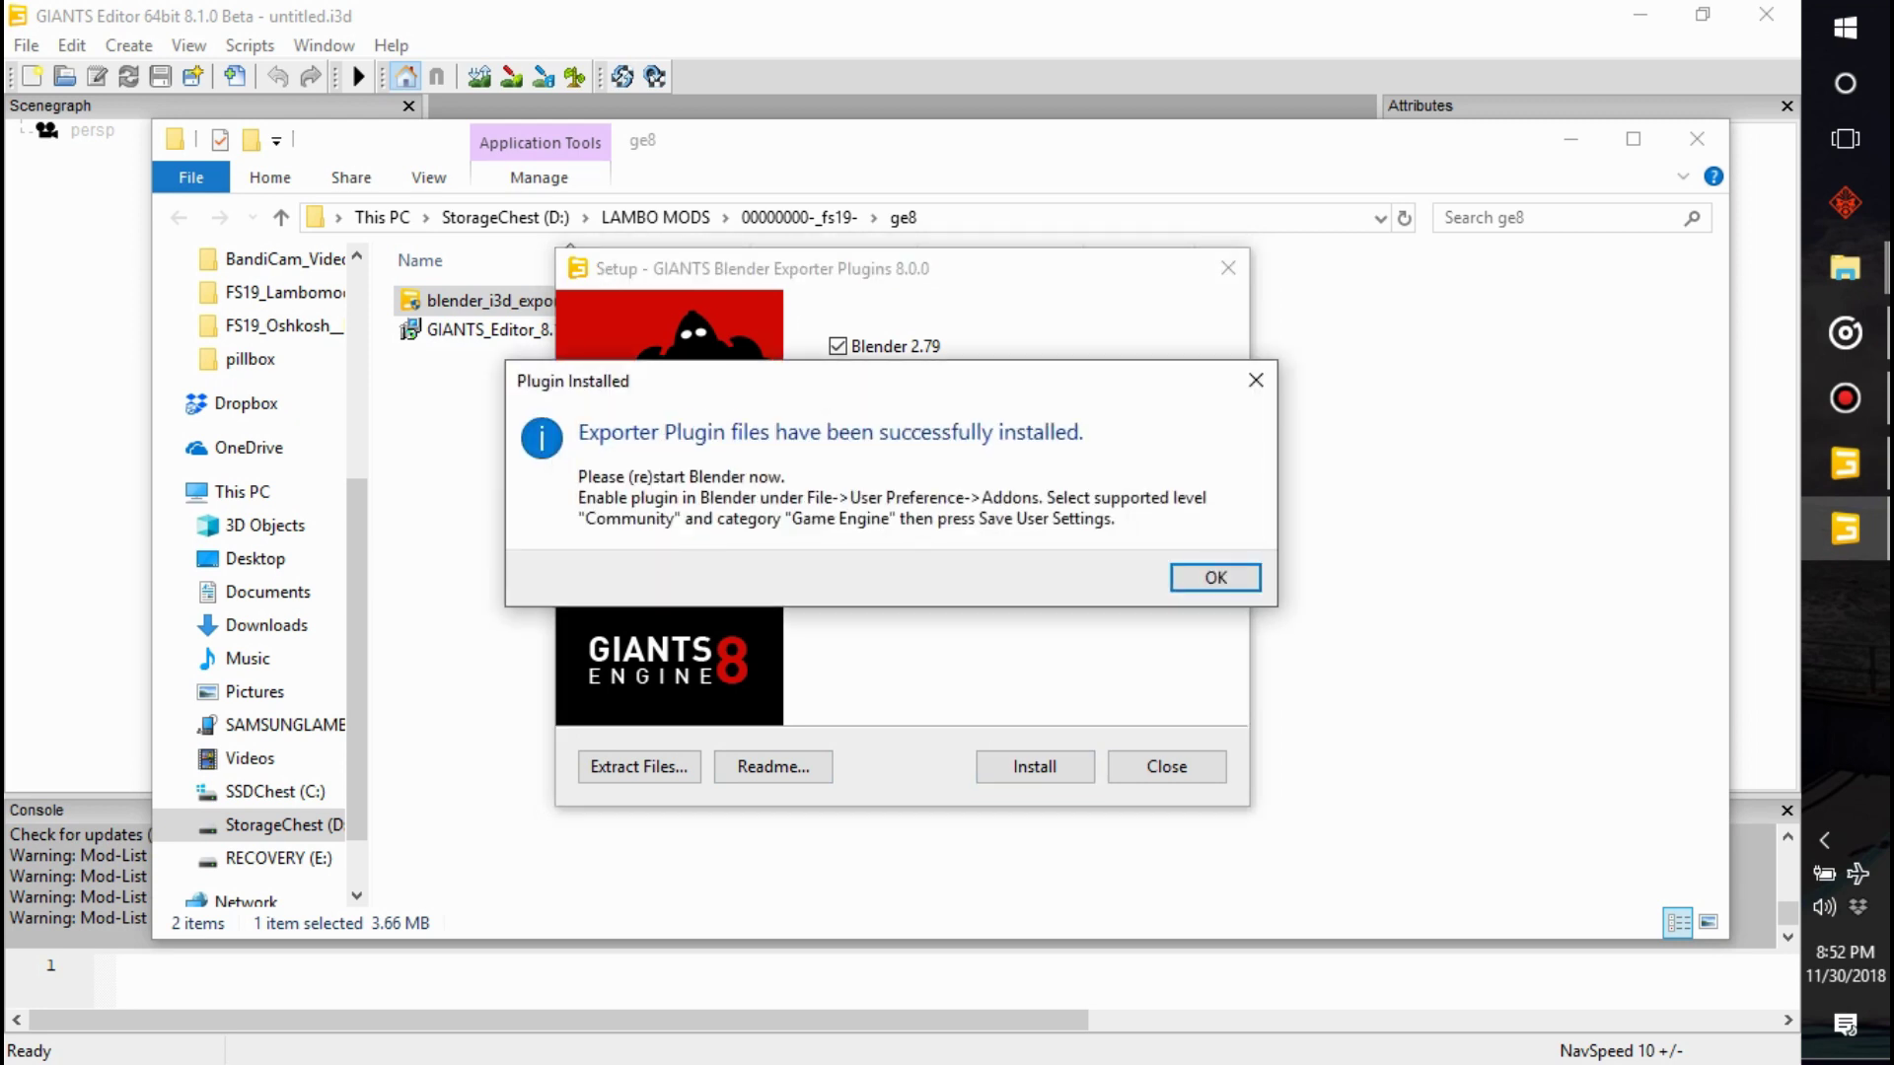
{"action": "key", "text": "Return"}
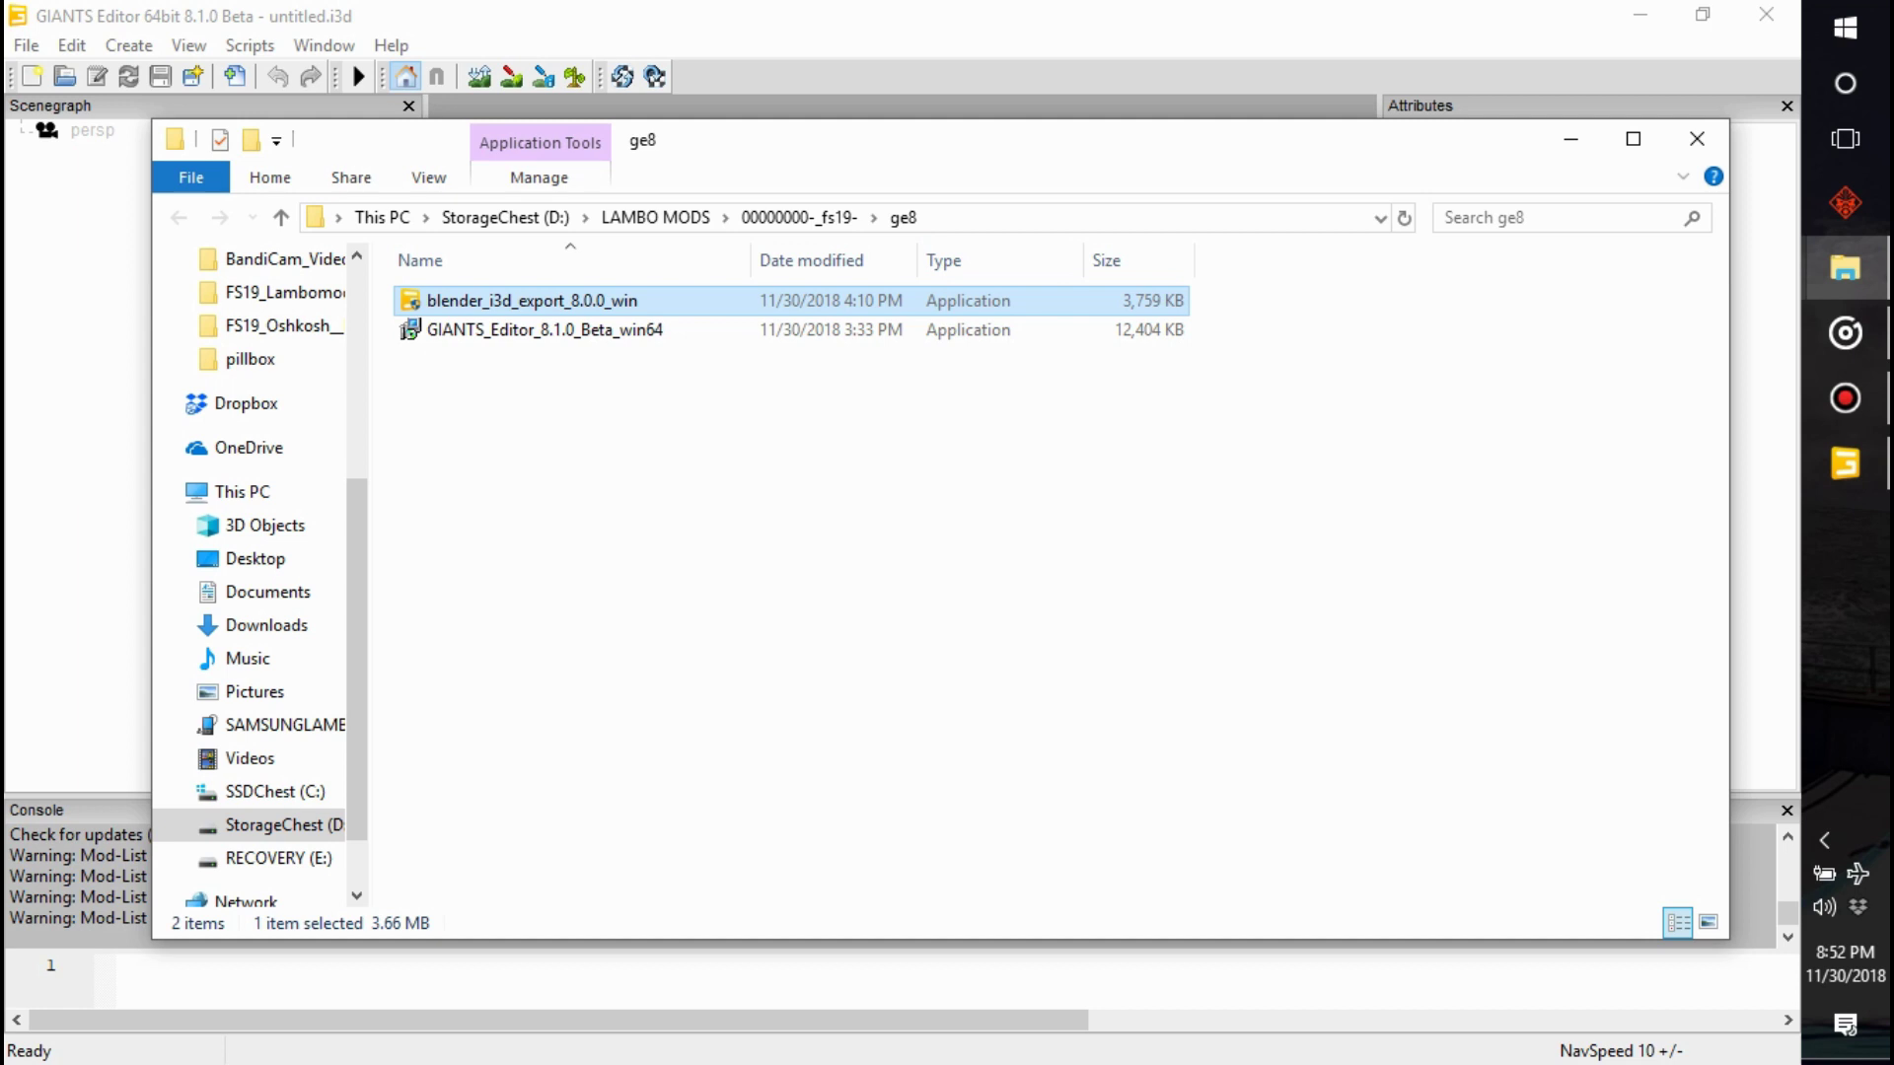
{"action": "mouse_move", "coordinate": [1844, 399]}
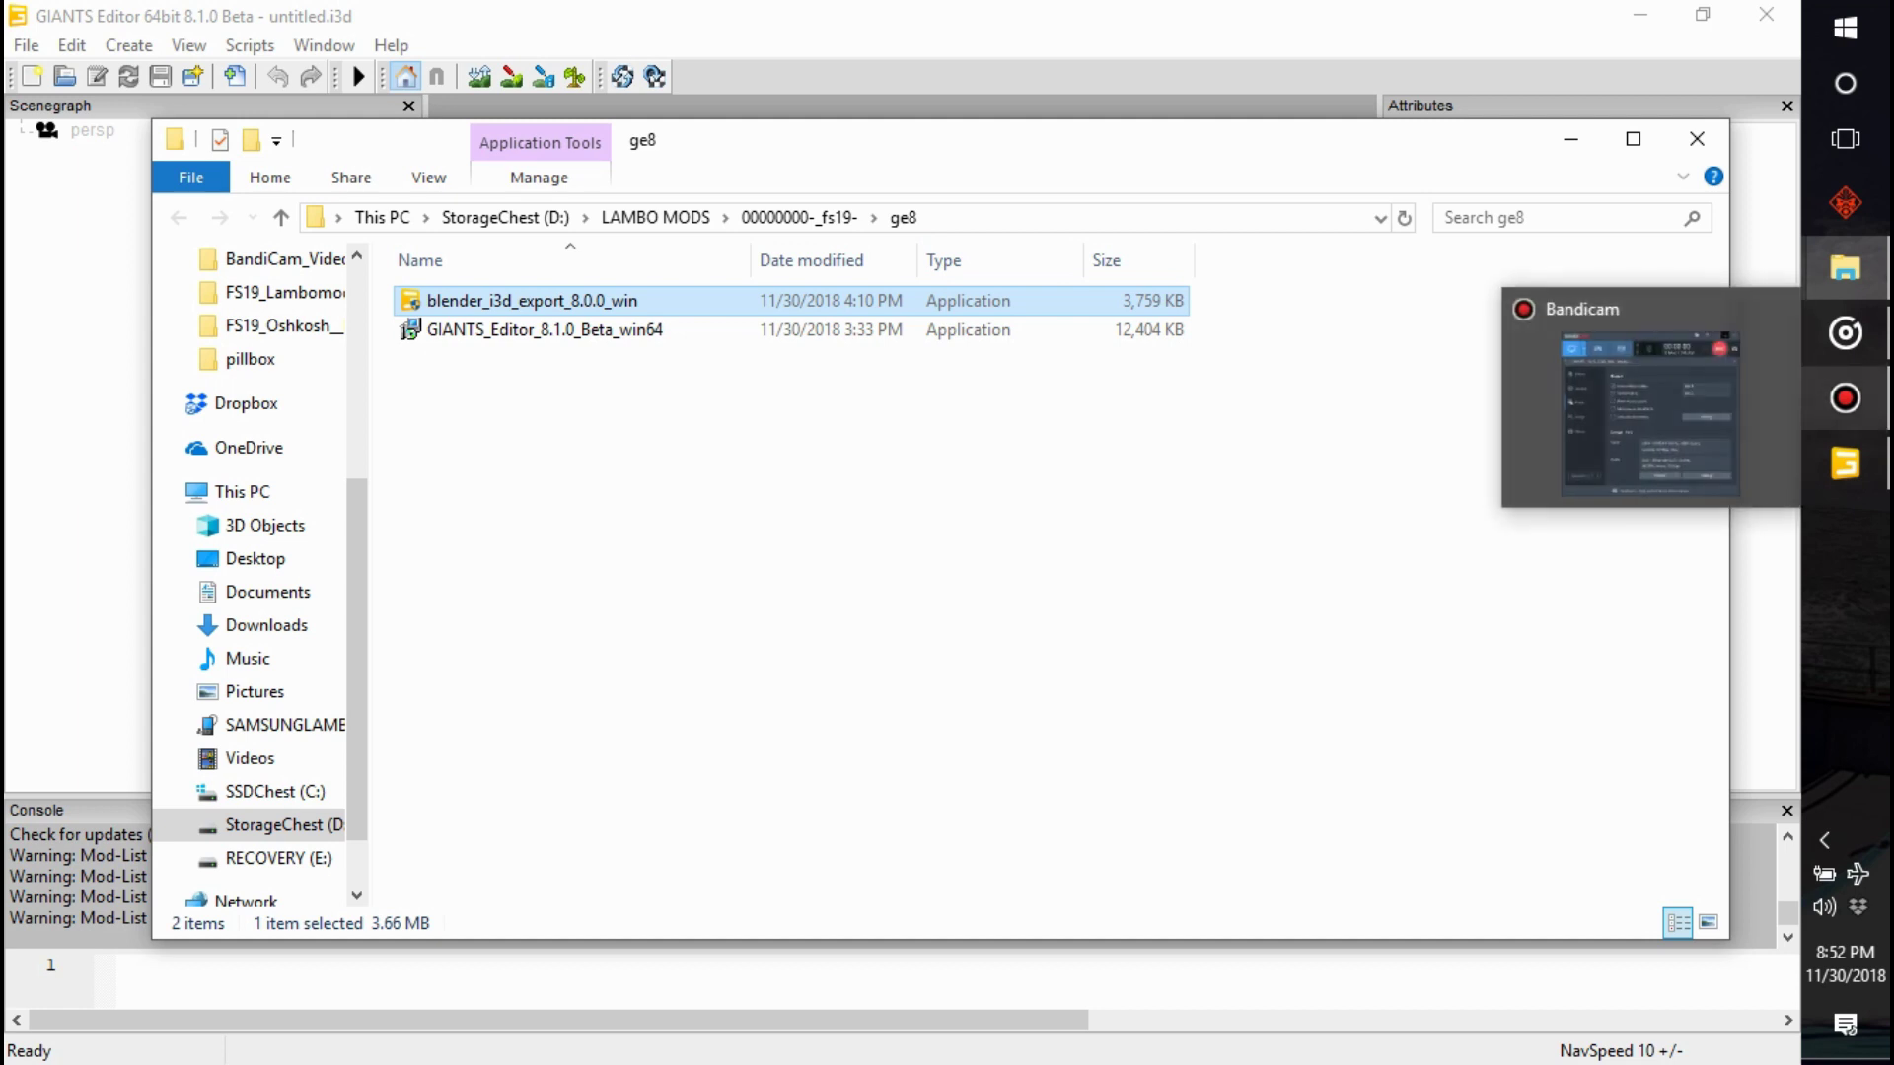